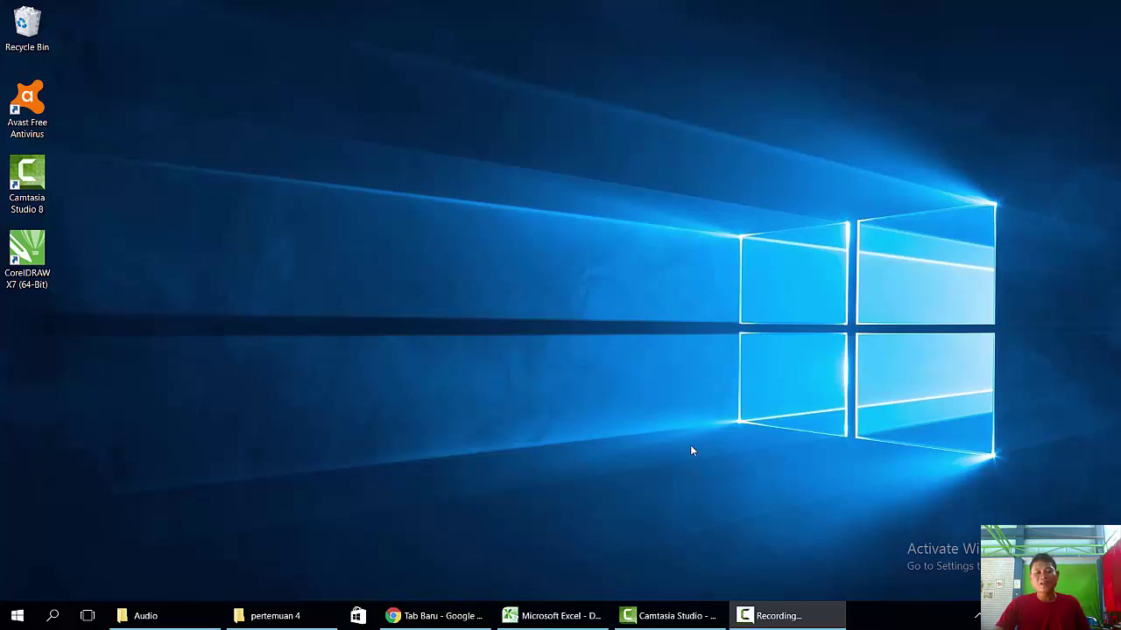
Switch to the Excel workbook Dasar Desain Grafis X MM, highlight the vector software topic cells C24 to E26, and return to the desktop.
left_click(584, 609)
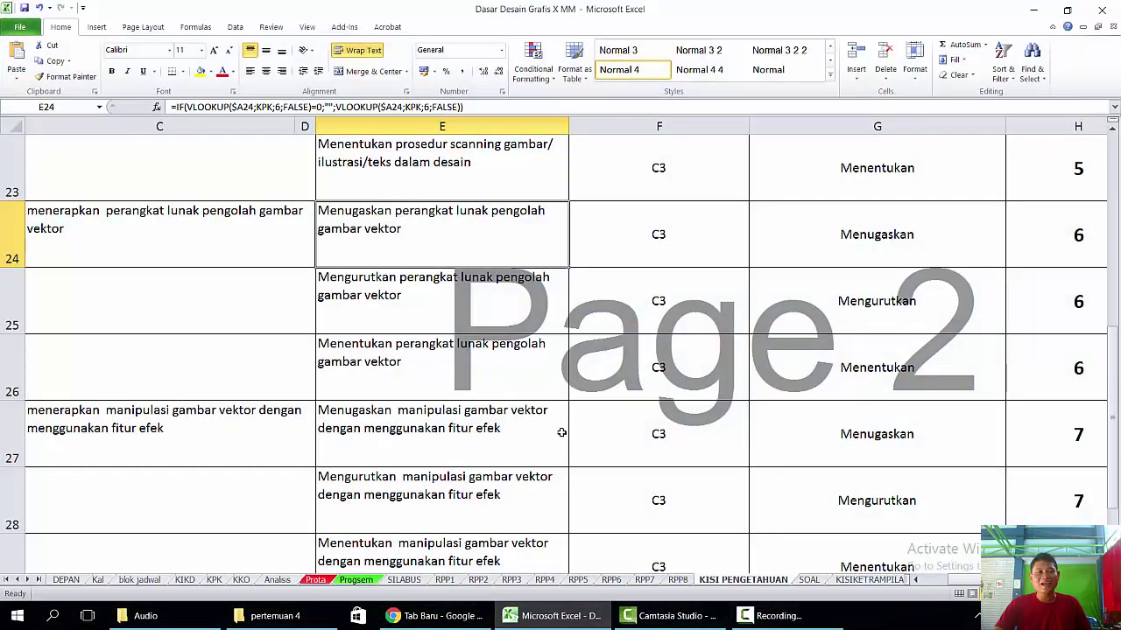
left_click_drag(128, 238, 446, 353)
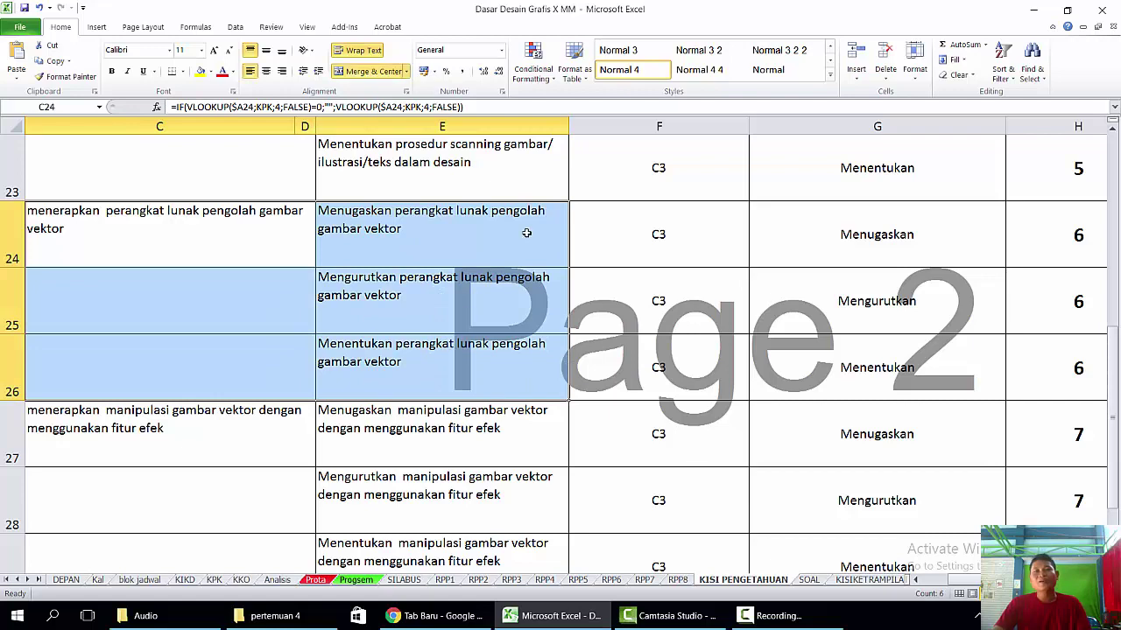
left_click(1033, 9)
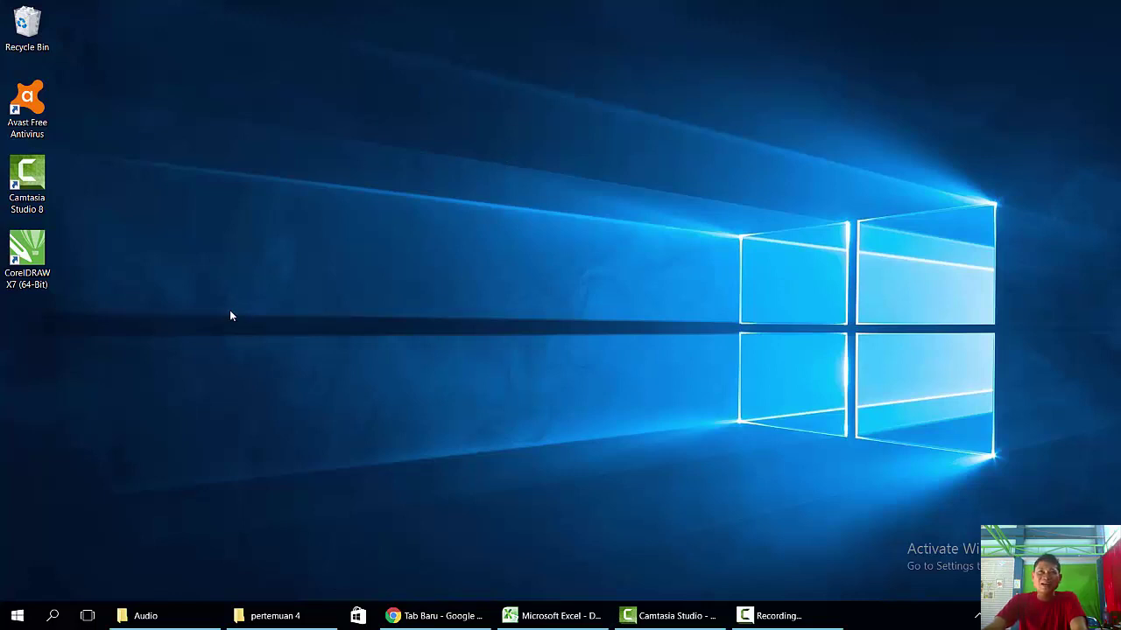
Launch CorelDRAW X7 and continue past the trial prompts with the Register Later option.
left_click(42, 266)
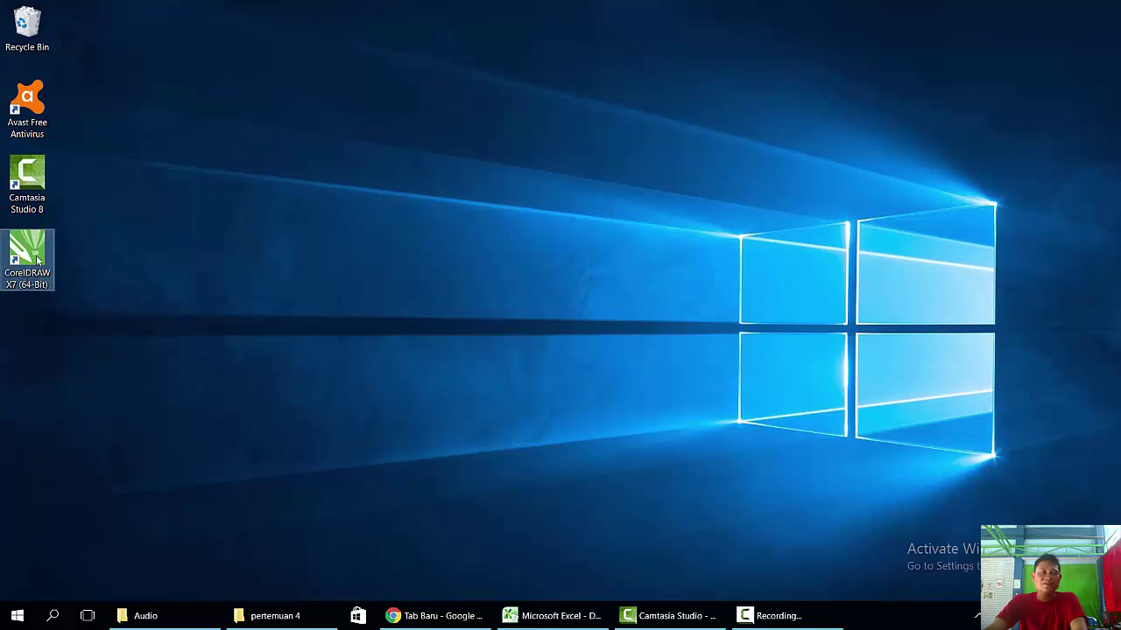
double_click(37, 259)
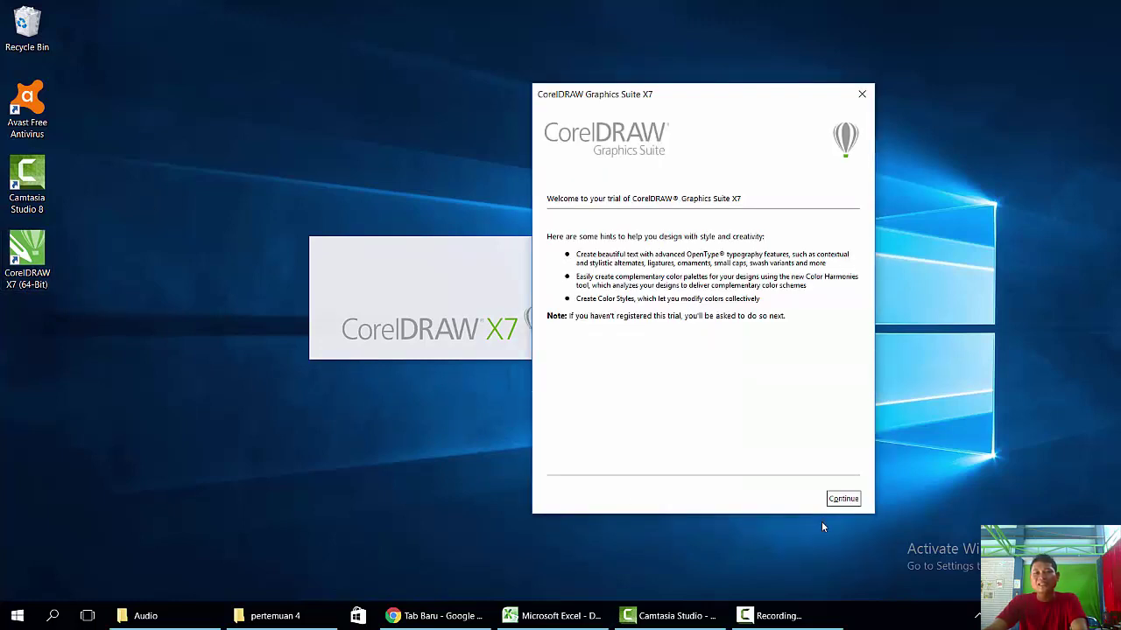
left_click(843, 498)
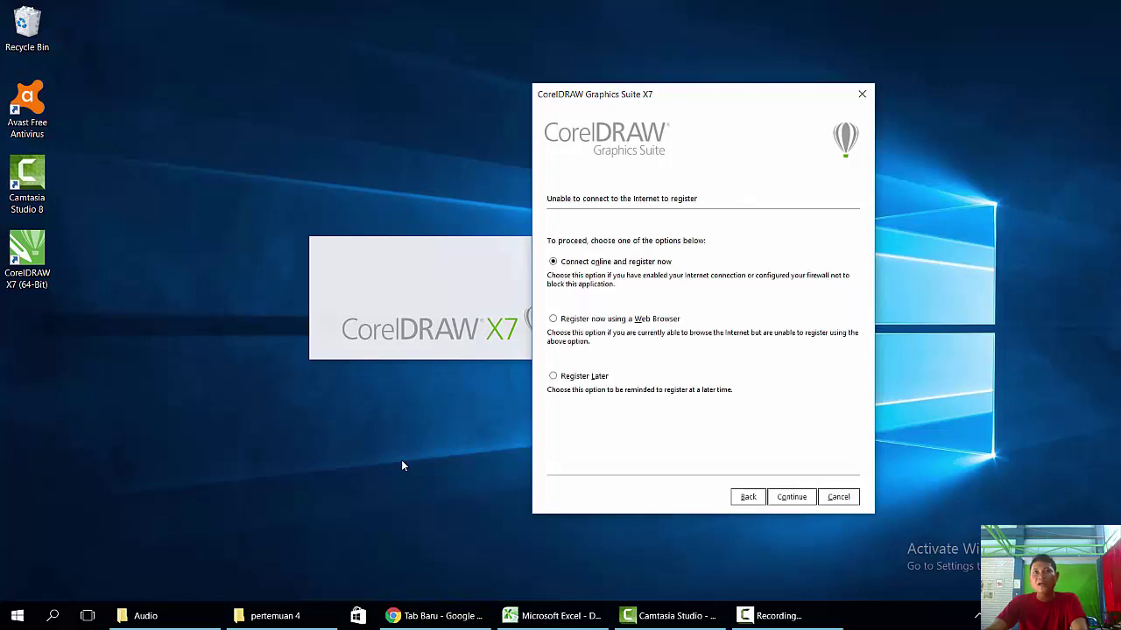
left_click(553, 376)
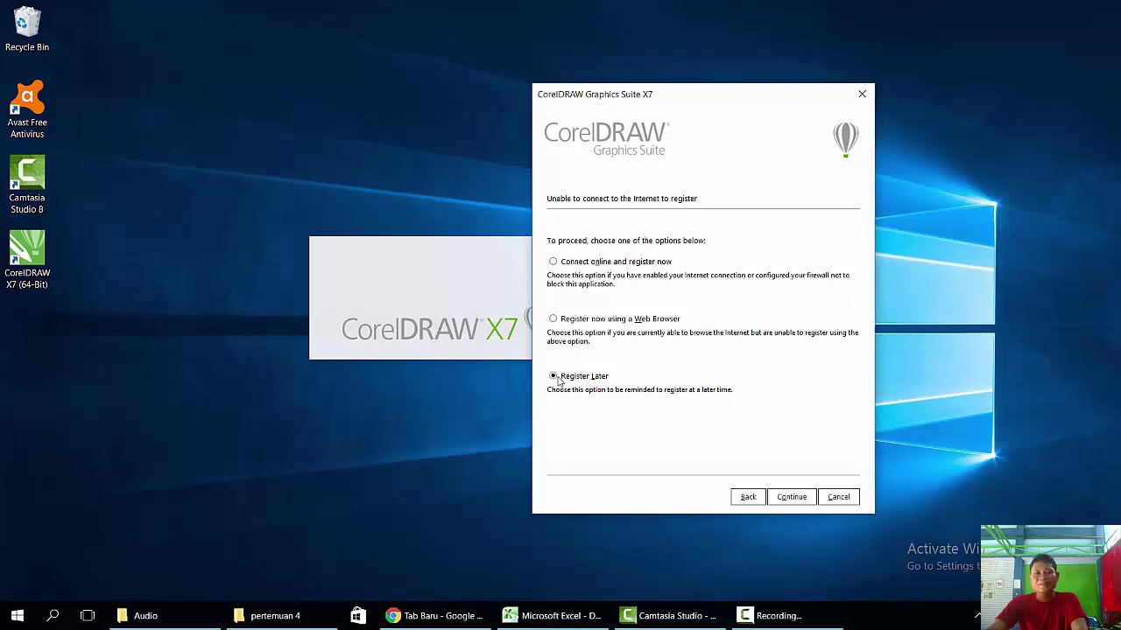
left_click(781, 497)
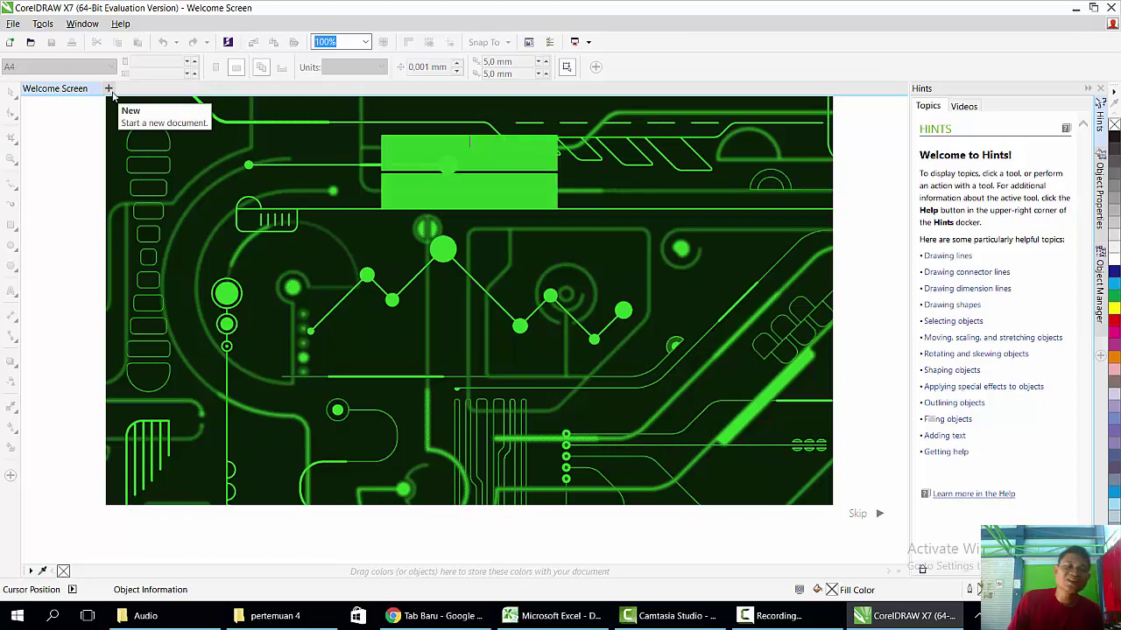
Start a new document named Pelajaran 1 using the Default RGB preset destination.
left_click(10, 43)
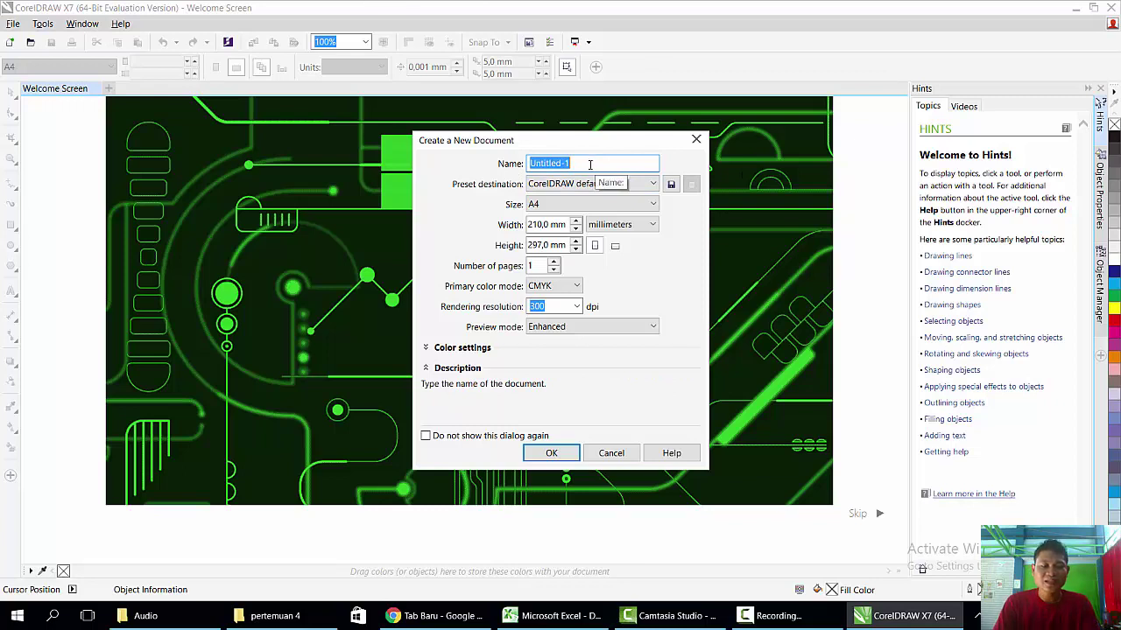
type("Pelajaran 1")
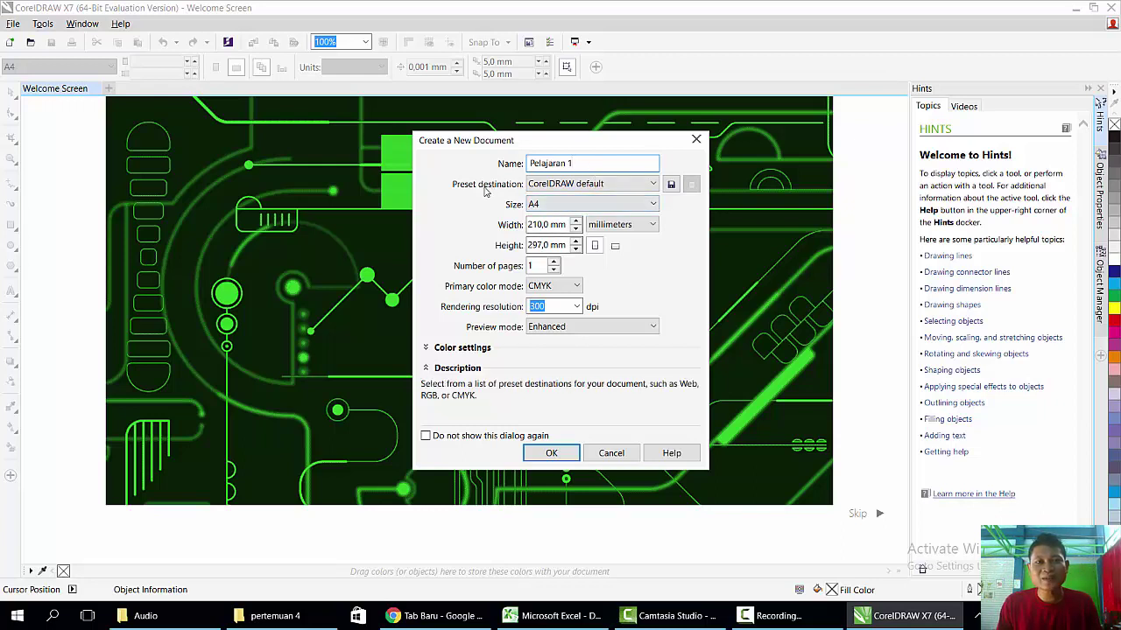
left_click(611, 185)
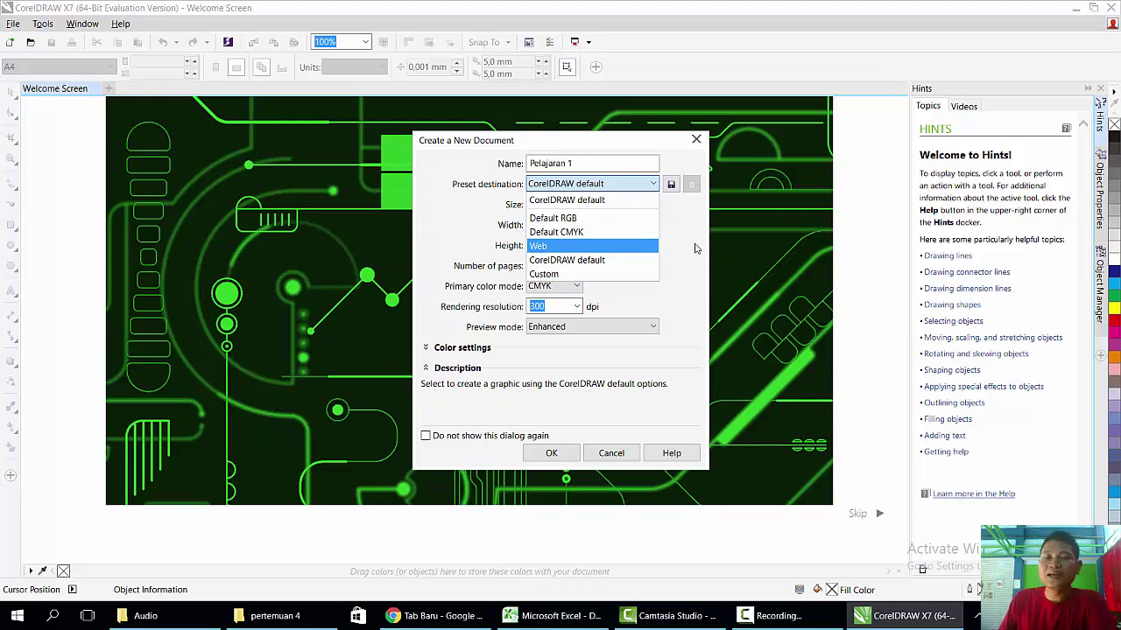
left_click(575, 219)
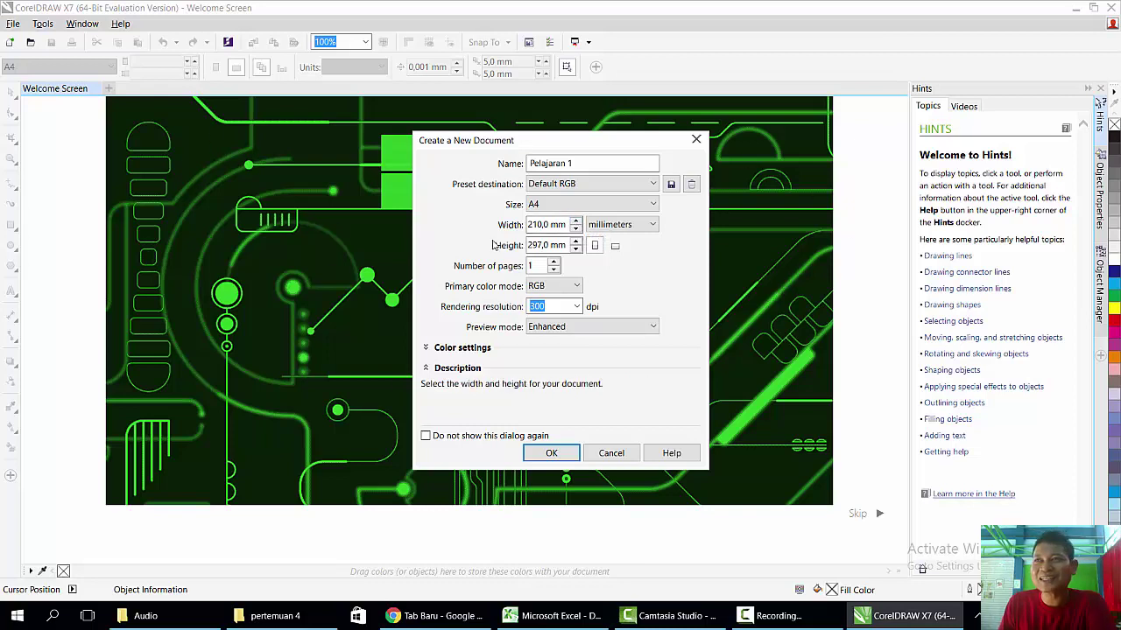
Set the page size to A4, keep millimeters and the 300 dpi rendering resolution, and create the document.
left_click(543, 208)
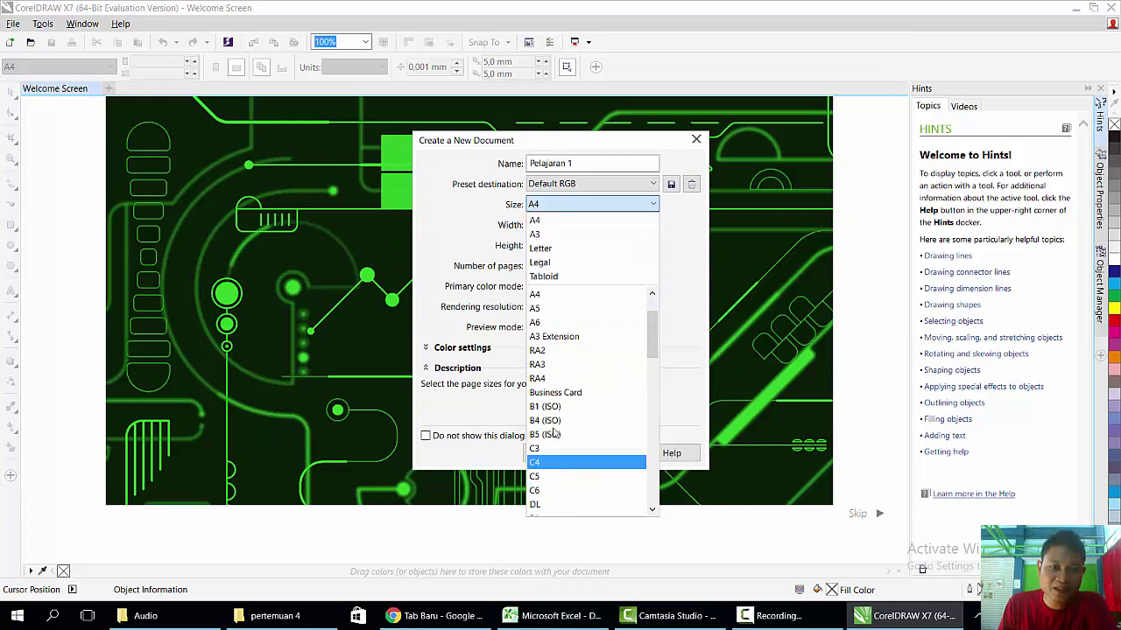
left_click_drag(652, 339, 649, 273)
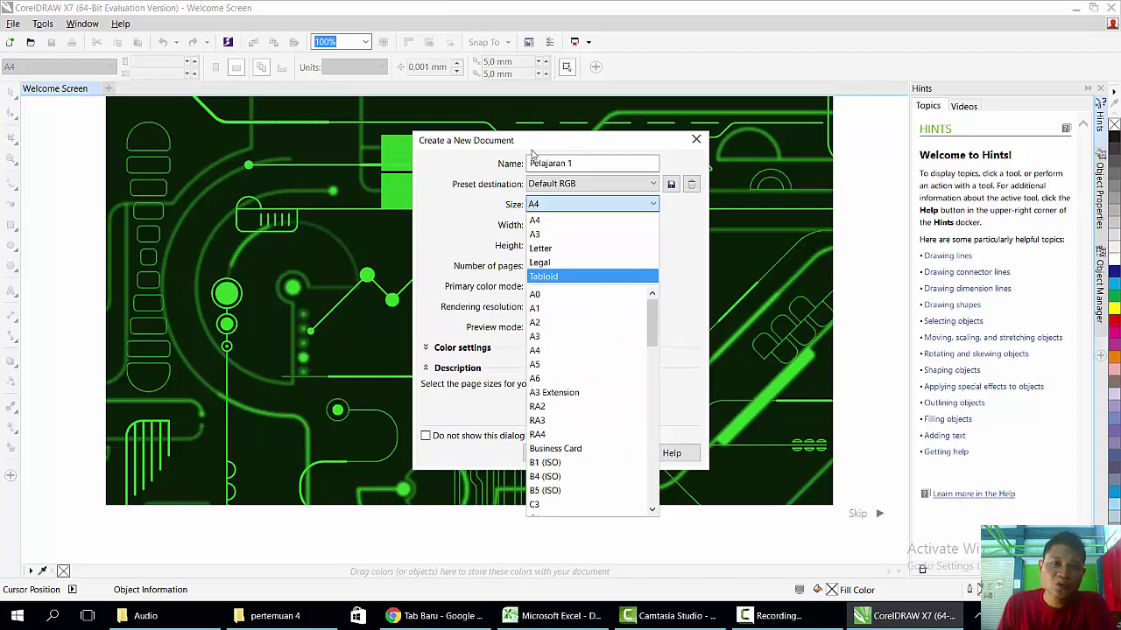
left_click(532, 221)
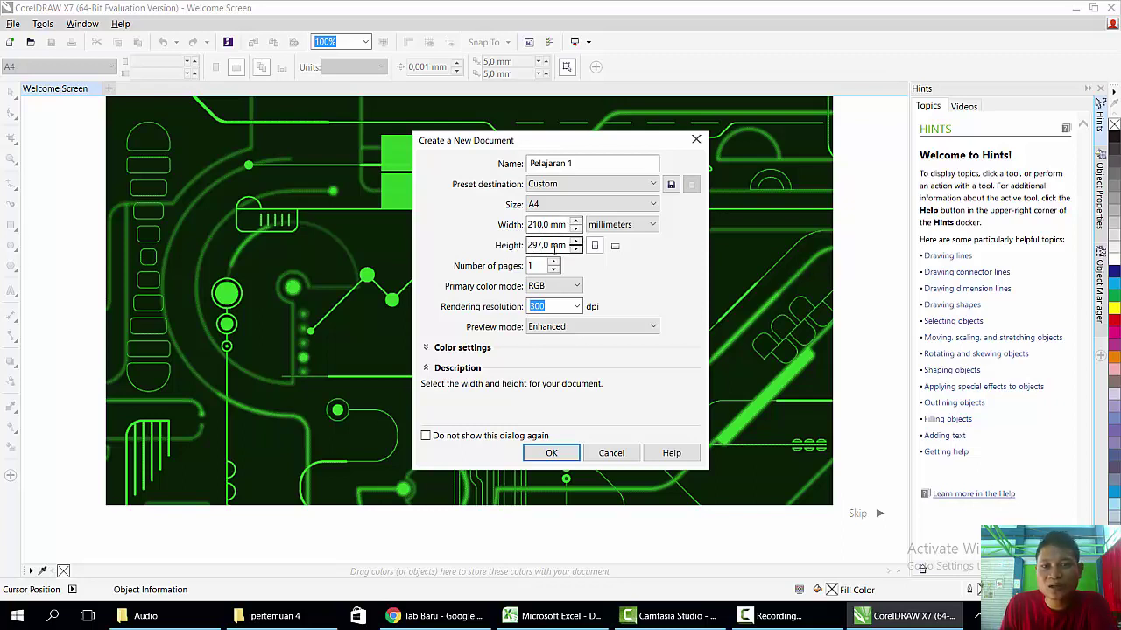
left_click(622, 230)
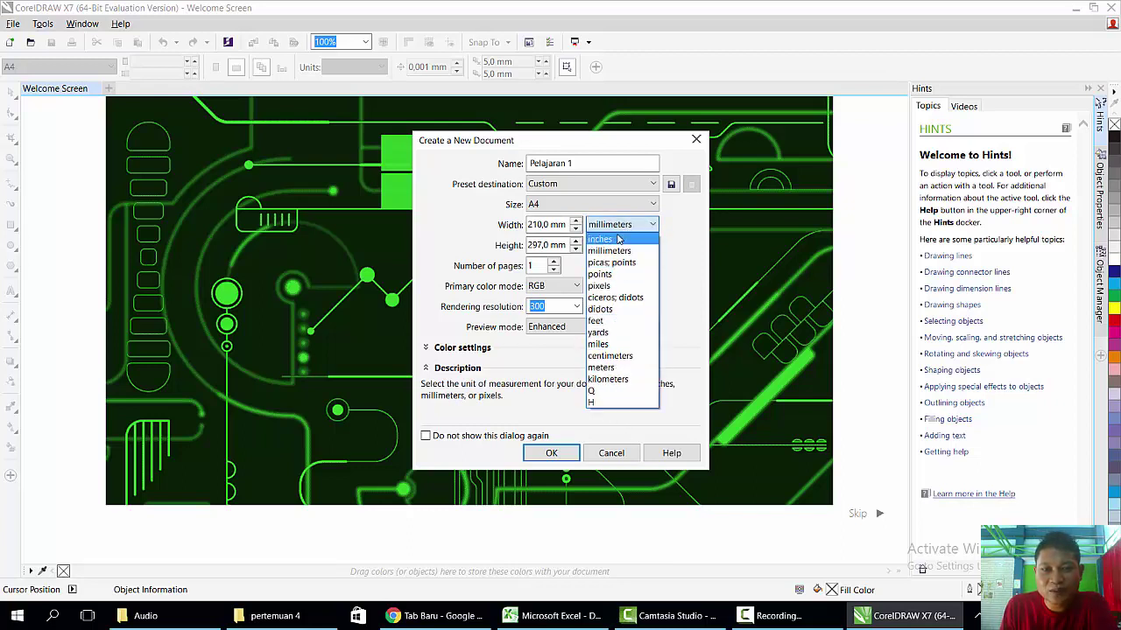
left_click(675, 247)
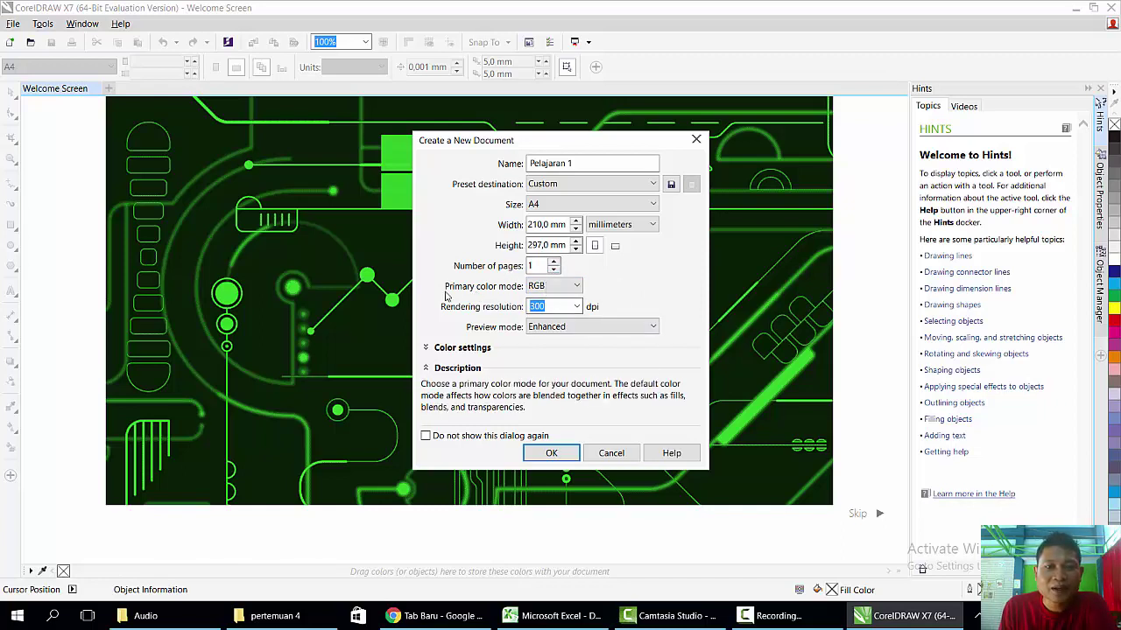
left_click(555, 306)
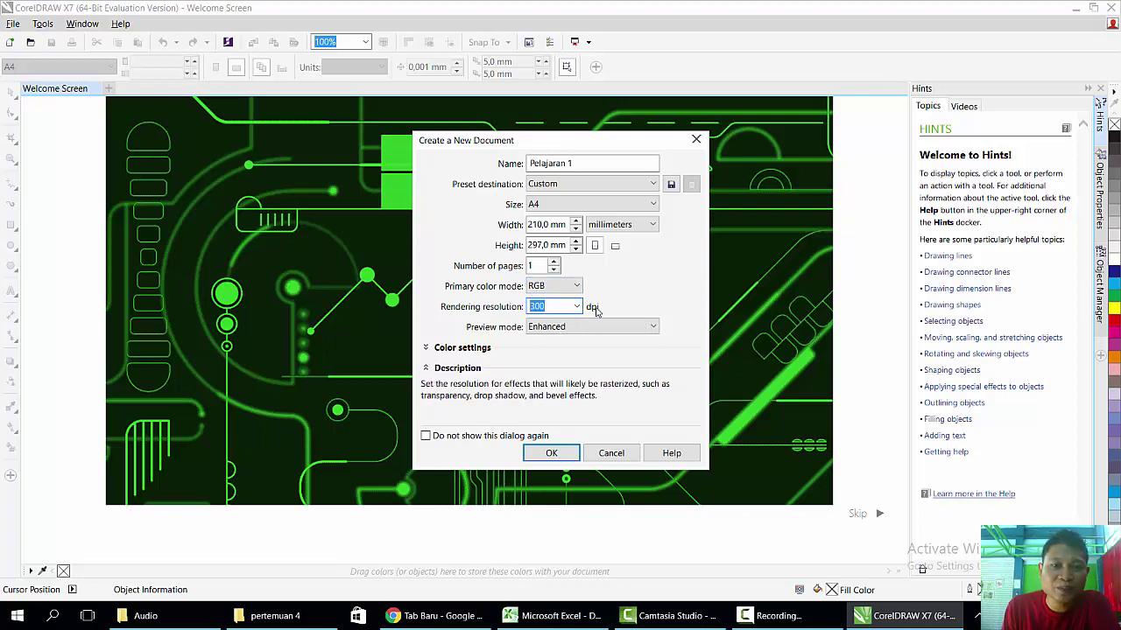
left_click(573, 457)
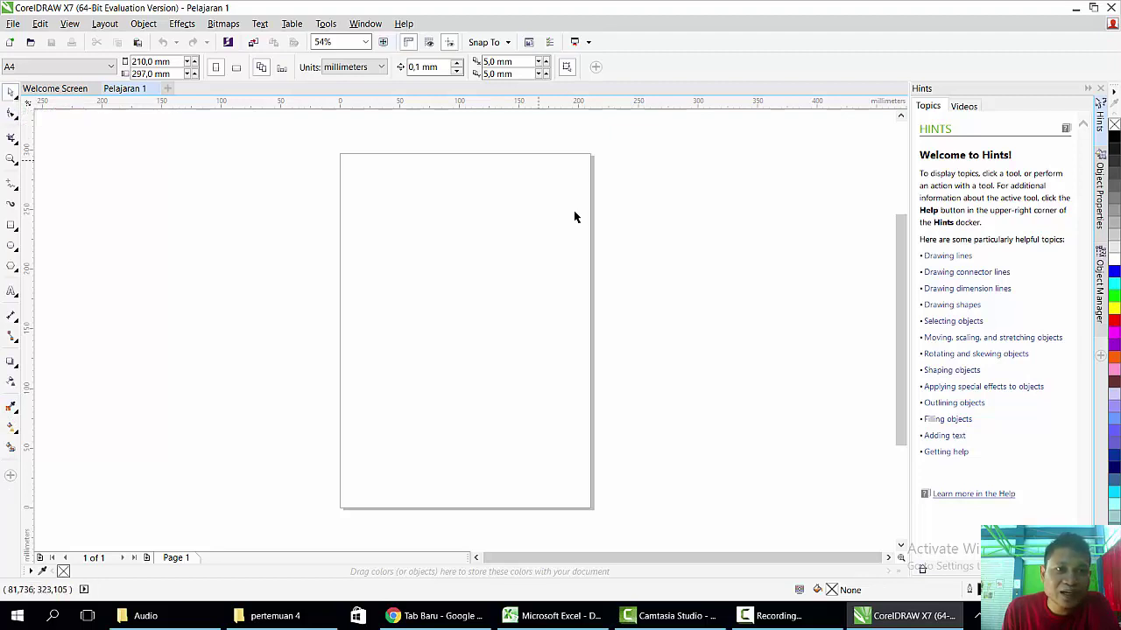
Draw five separate rectangles on and around the page, about 78×60, 42×33, 73×90, 99×34 and 93×102 mm.
left_click(11, 225)
left_click_drag(358, 182, 451, 253)
left_click_drag(473, 262, 523, 301)
left_click_drag(428, 354, 516, 462)
left_click_drag(540, 355, 657, 395)
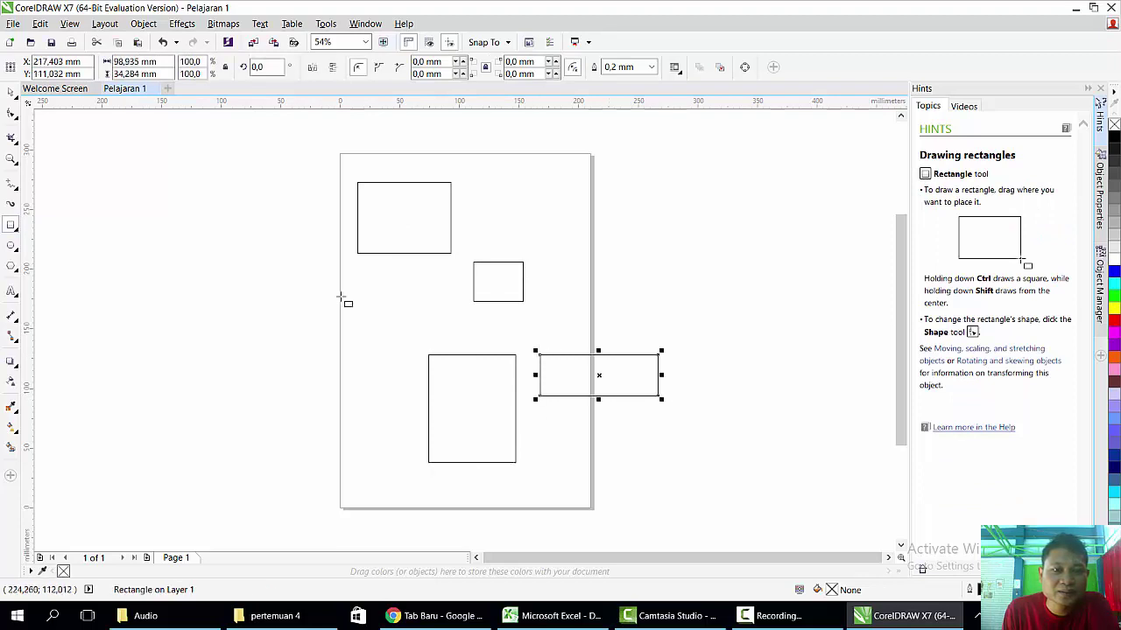
left_click_drag(318, 305, 429, 427)
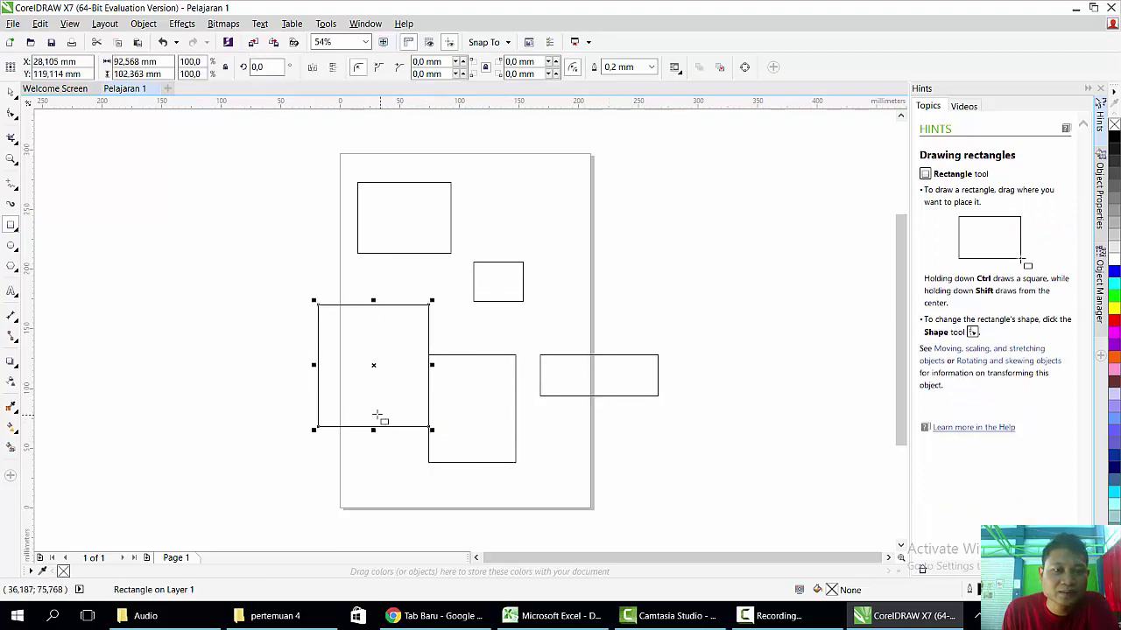
Select the rectangles one after another with the Pick tool and move the largest one up and farther off the page's left edge.
left_click(10, 91)
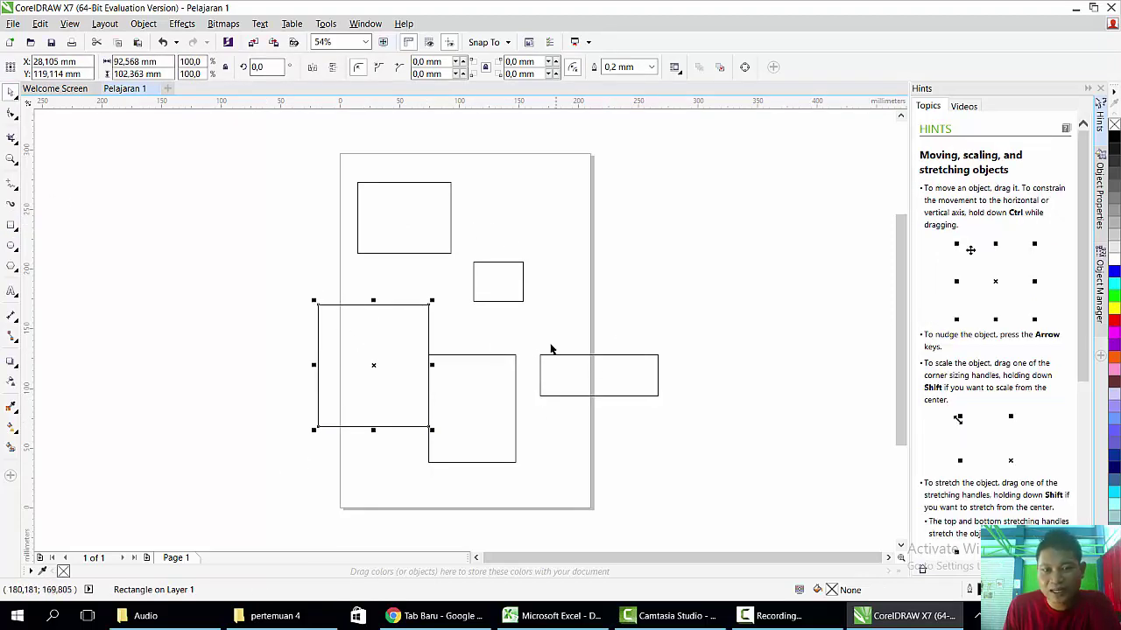
left_click(385, 232)
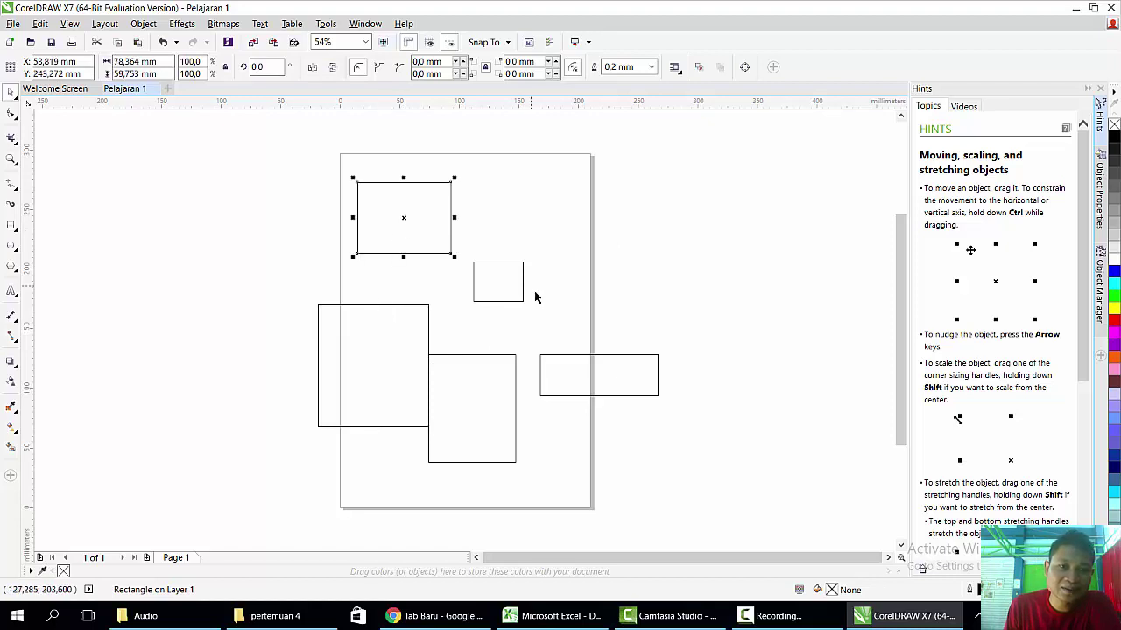
left_click(509, 290)
left_click(357, 373)
left_click(464, 410)
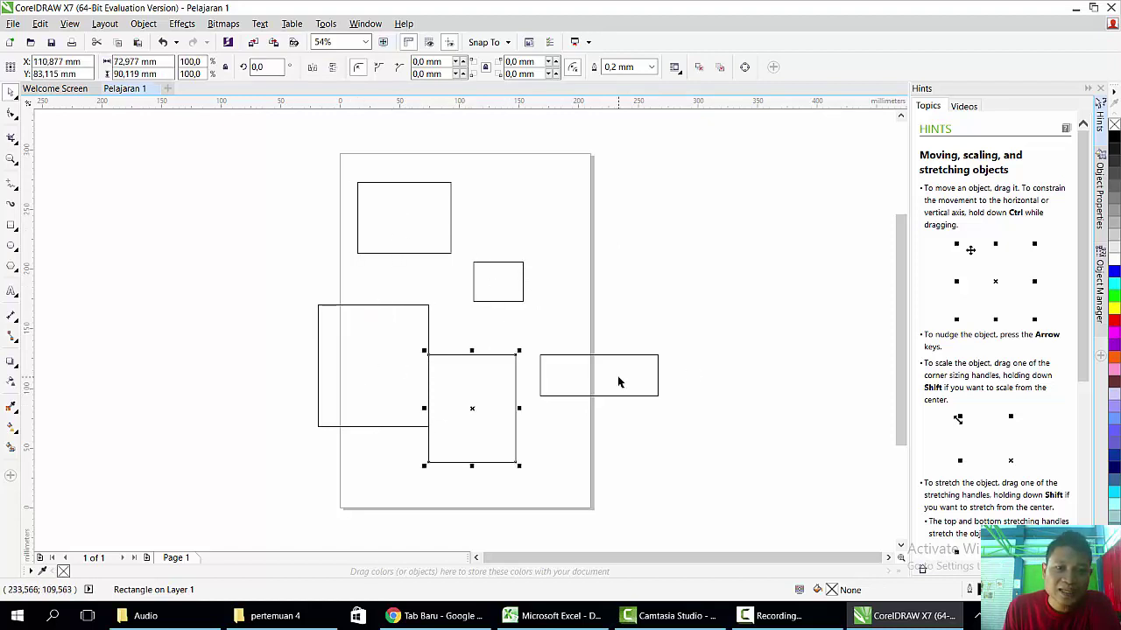
left_click(617, 376)
left_click_drag(352, 353, 296, 332)
Marquee-select the upper-left rectangle together with the largest rectangle and move both slightly to the right.
left_click(391, 247)
left_click(511, 292)
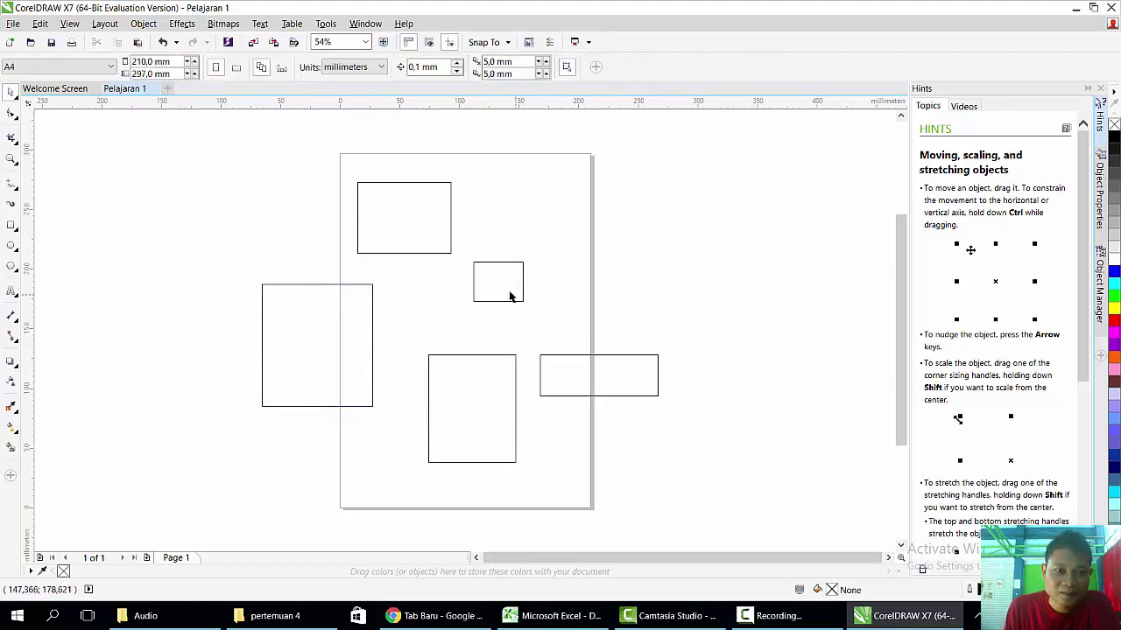
left_click(448, 418)
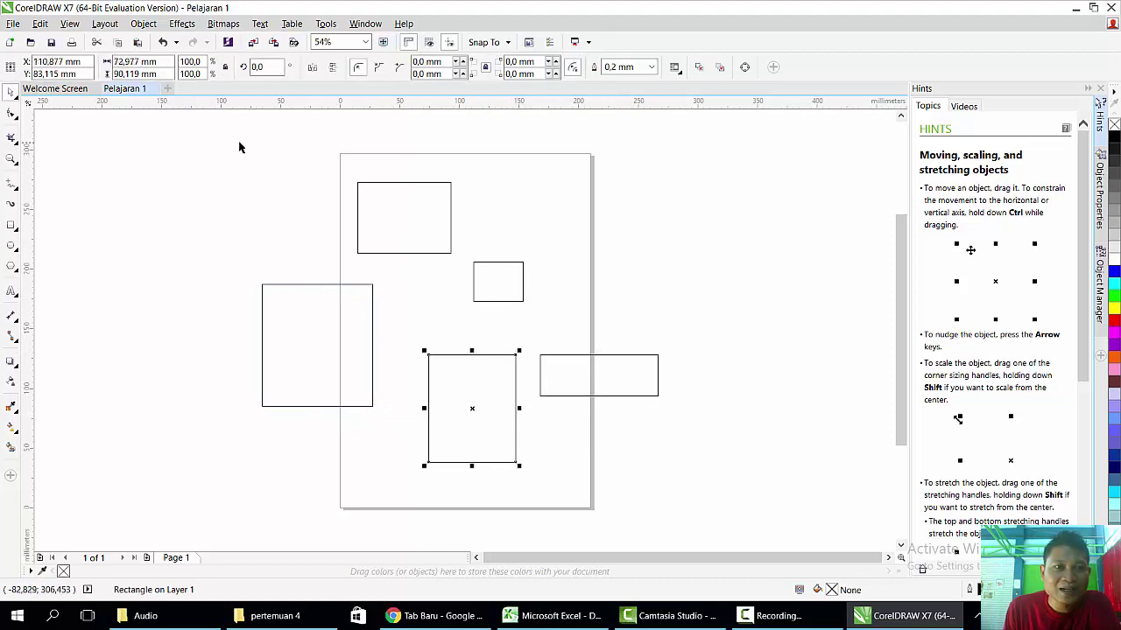
left_click(214, 146)
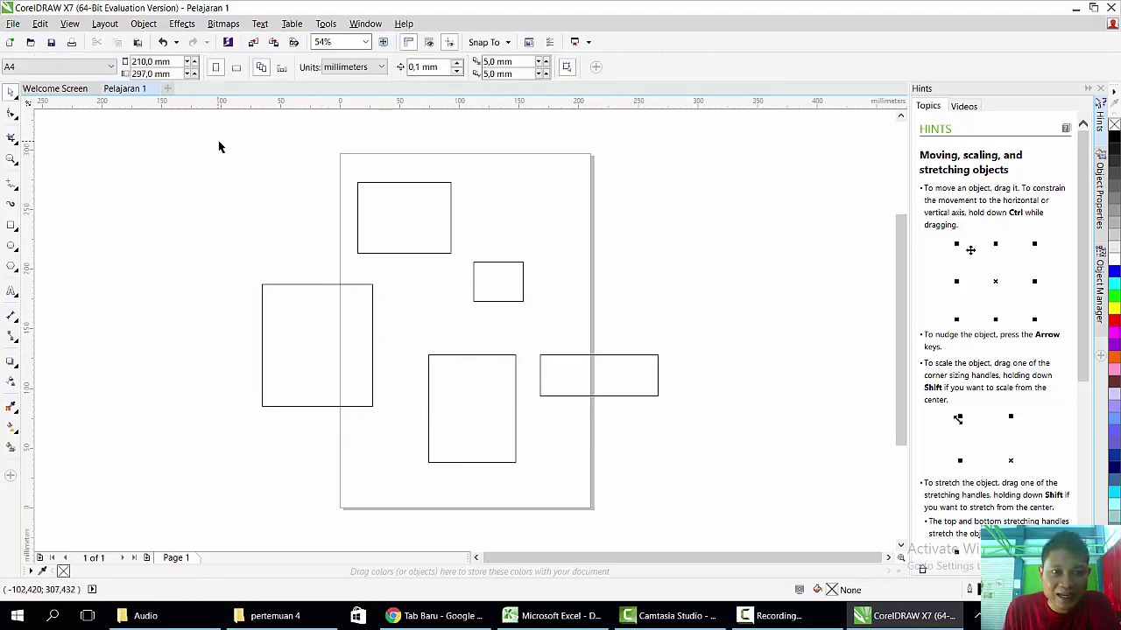
left_click_drag(219, 142, 474, 435)
left_click_drag(333, 213, 359, 213)
Practise marquee selection around the rectangles, then select the wide rectangle and move it up to about X 211 mm, Y 149 mm.
left_click(336, 152)
left_click_drag(336, 153, 618, 333)
left_click(320, 190)
left_click_drag(197, 180, 516, 484)
left_click(688, 400)
left_click_drag(708, 453, 519, 339)
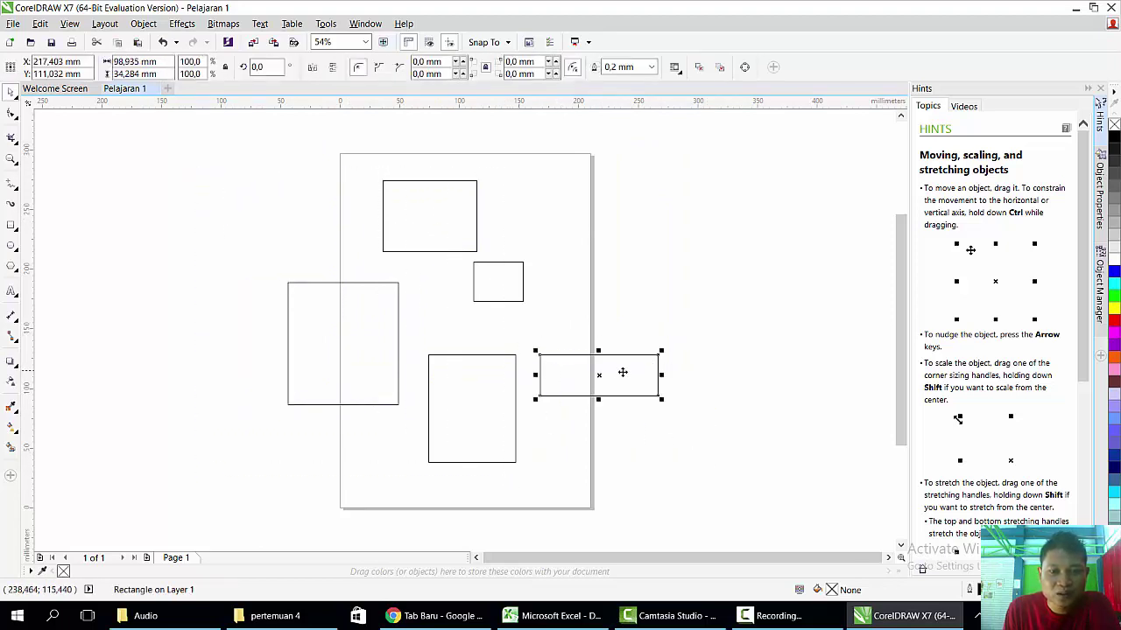
left_click_drag(622, 373, 613, 328)
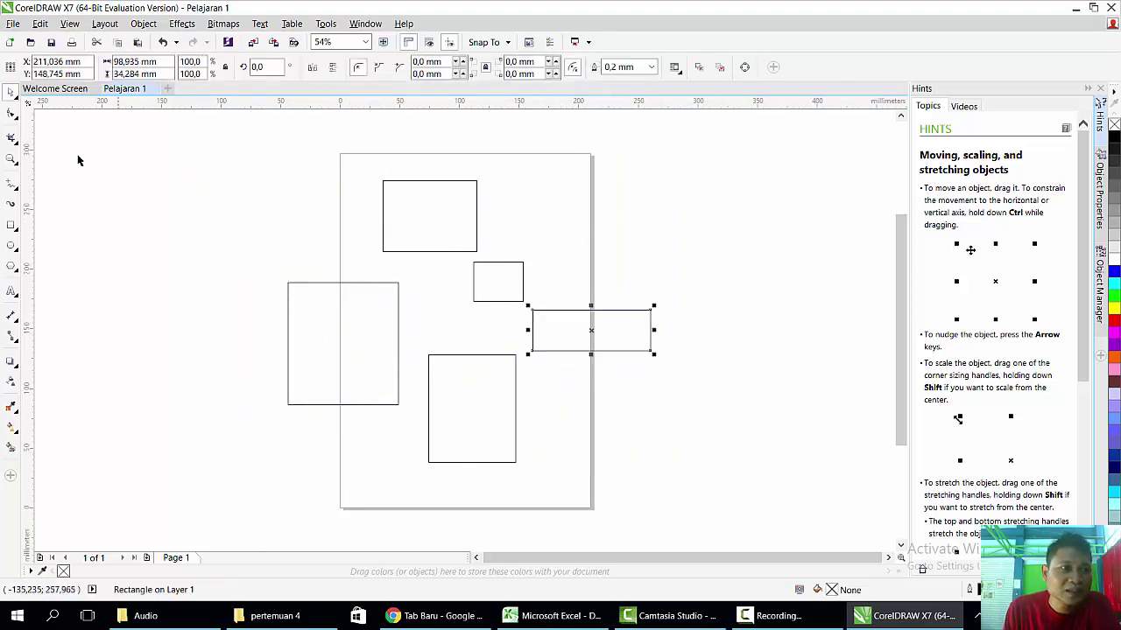
Round all corners of the wide rectangle to about 7.3 mm with the Shape tool, then select the small rectangle for shaping.
left_click(11, 99)
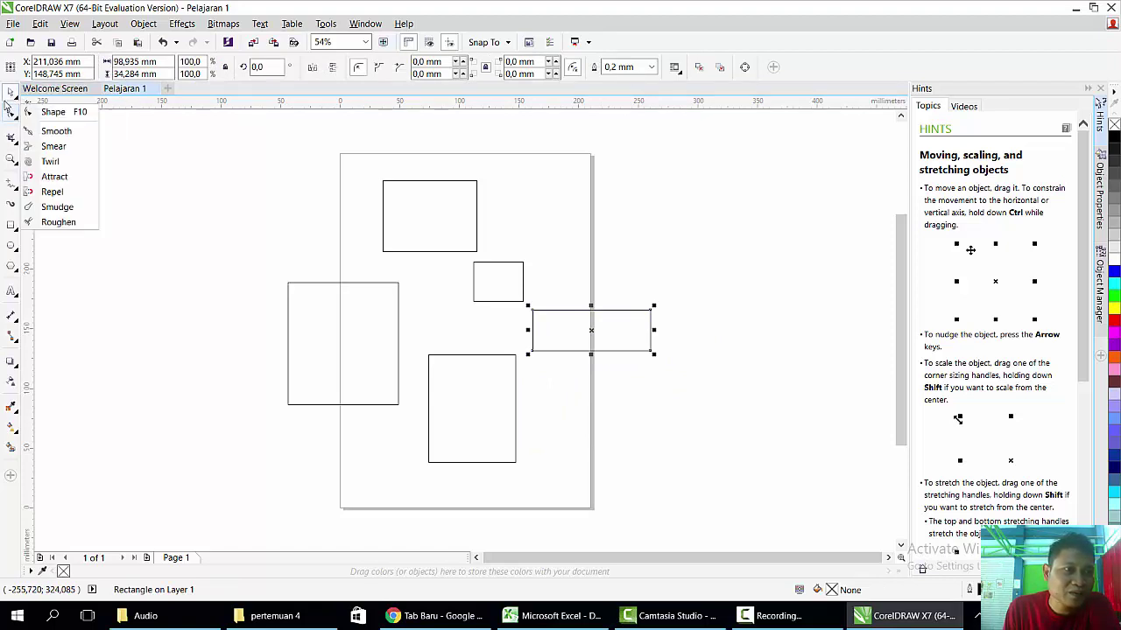
mouse_move(15, 125)
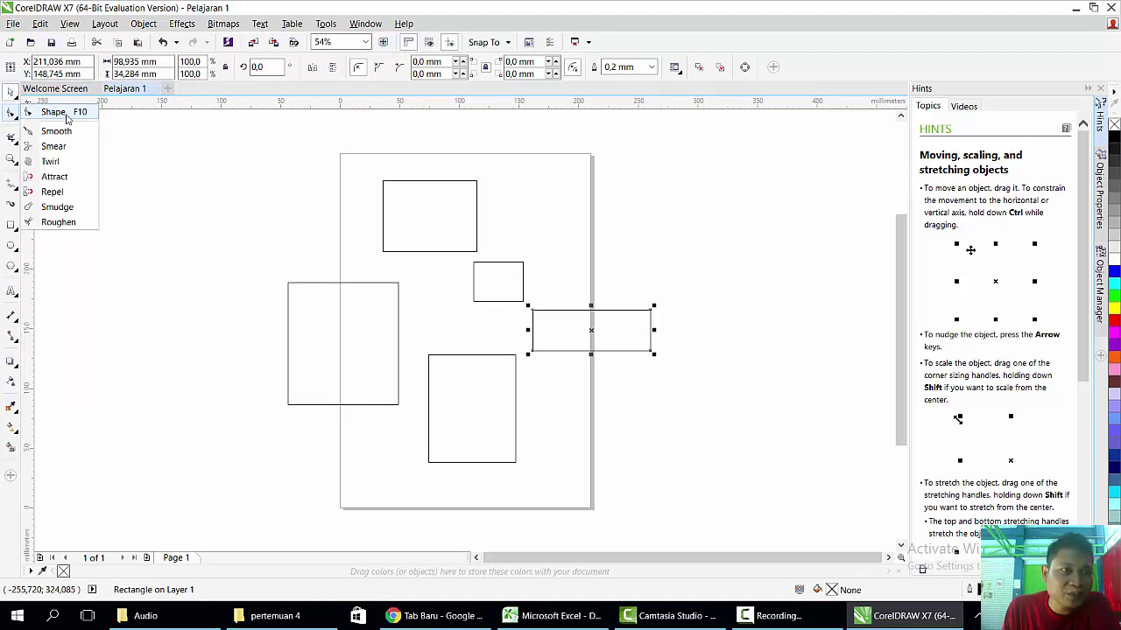
left_click(11, 112)
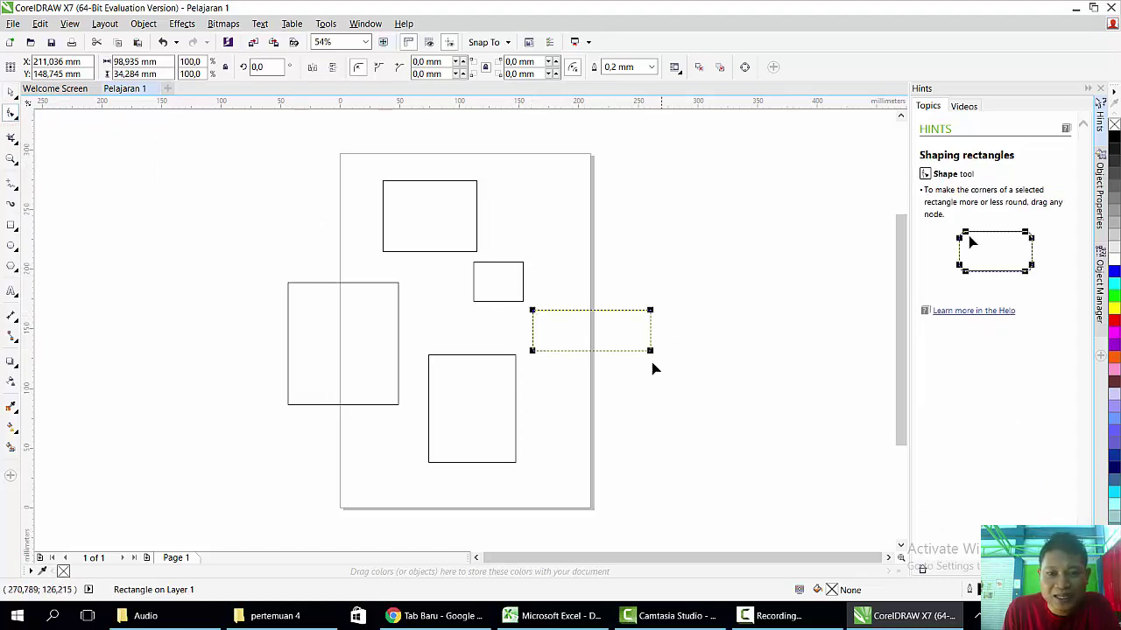
mouse_move(532, 353)
left_mouse_down()
mouse_move(583, 328)
mouse_move(553, 353)
mouse_move(508, 350)
mouse_move(593, 325)
mouse_move(496, 355)
mouse_move(635, 327)
mouse_move(528, 348)
left_mouse_up()
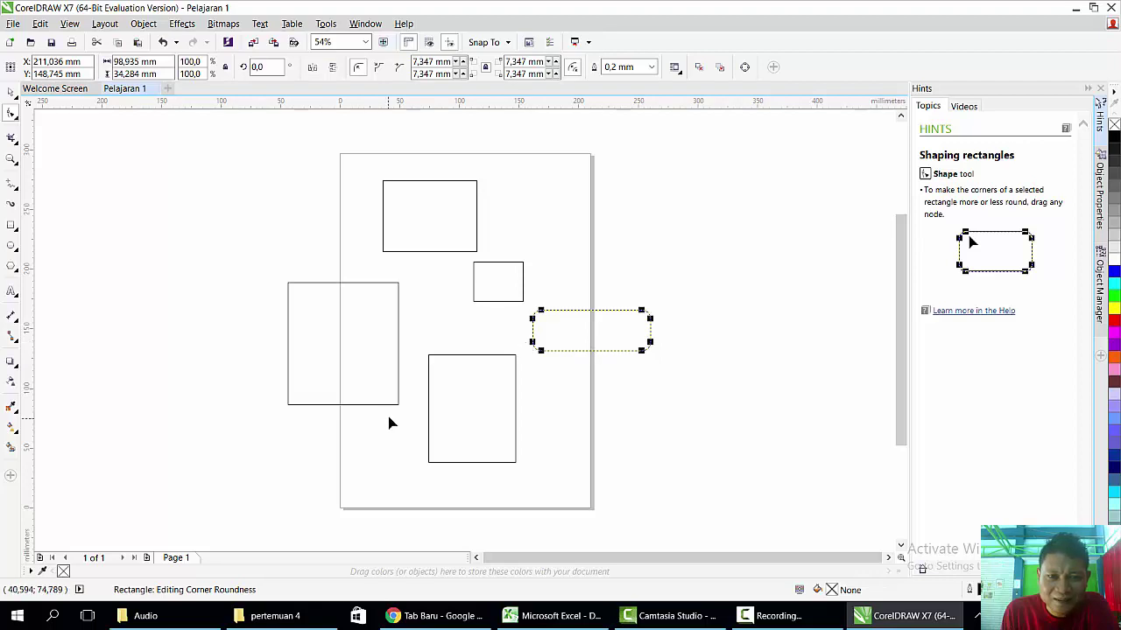
left_click(488, 287)
left_click(575, 337)
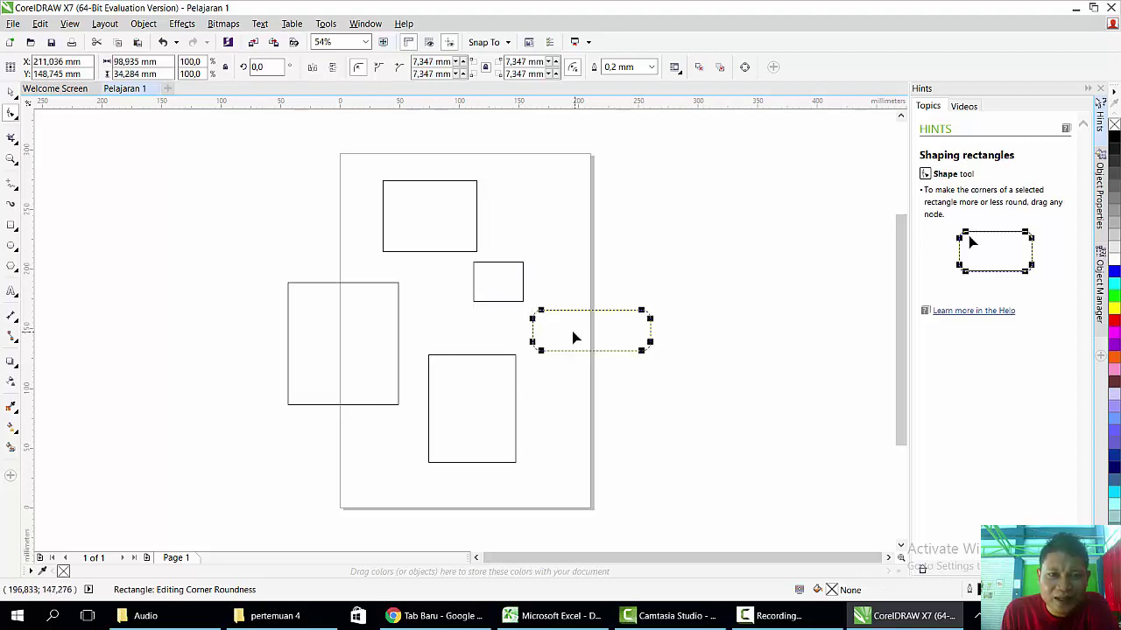
left_click(504, 291)
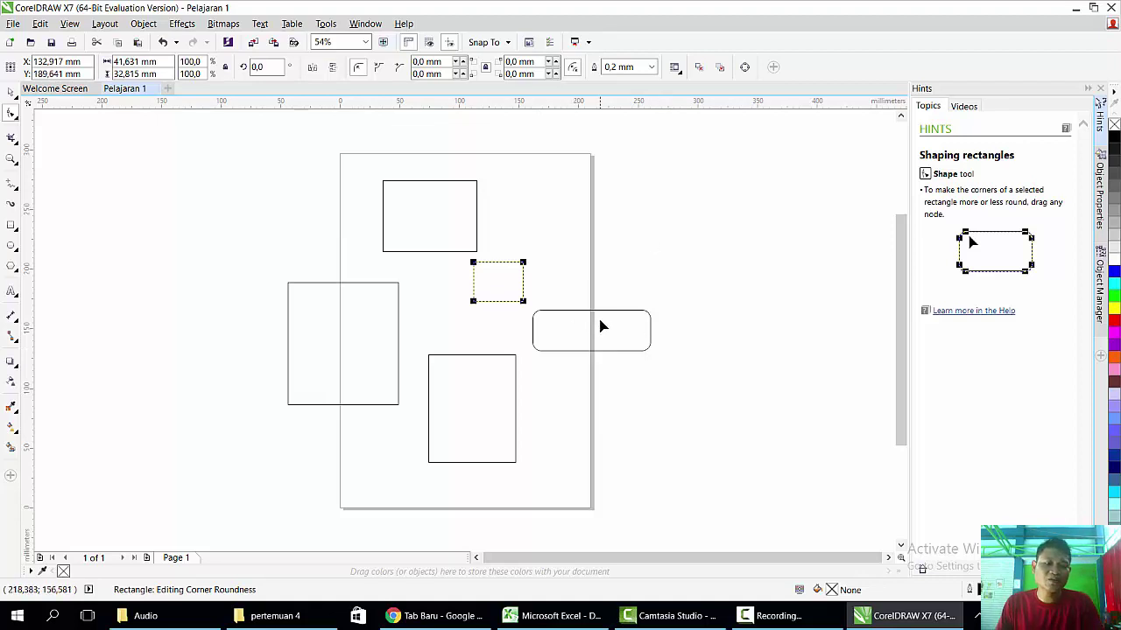
Convert the small rectangle to curves and reposition its four nodes into an arrowhead-like shape with an inward notch.
key("ctrl+q")
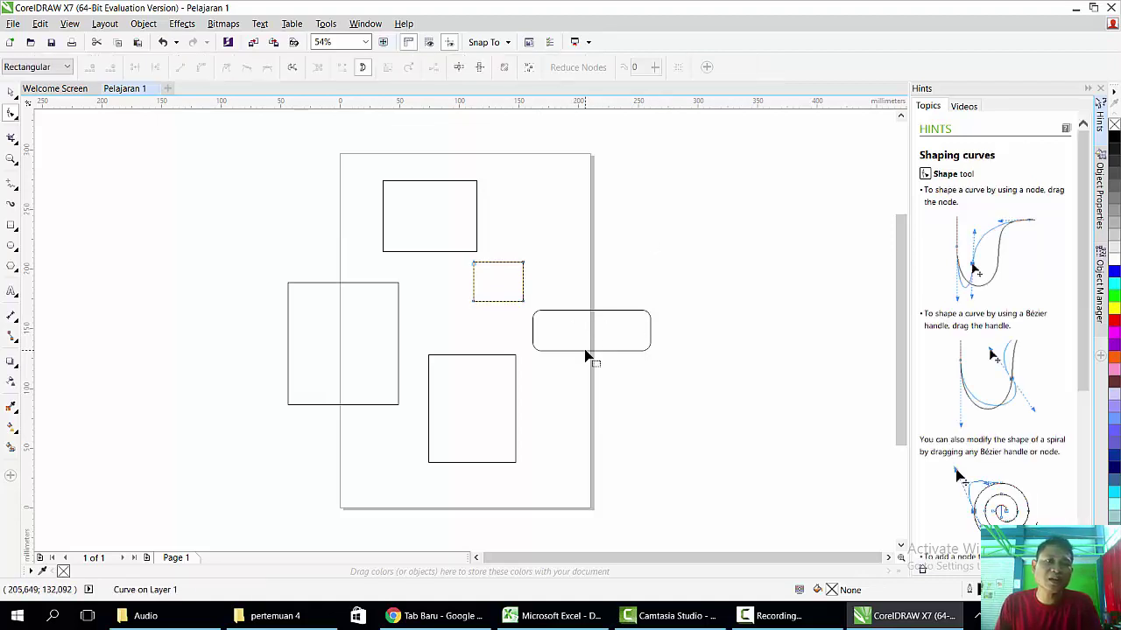
left_click_drag(523, 301, 579, 371)
left_click_drag(522, 263, 575, 234)
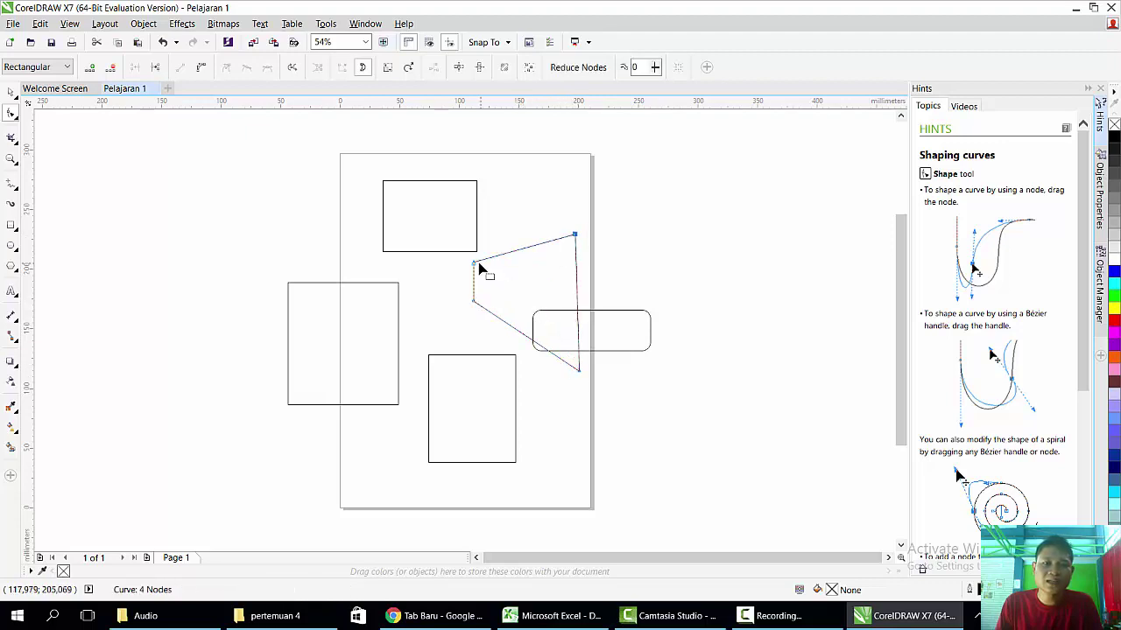
left_click_drag(472, 266, 557, 285)
left_click_drag(475, 306, 438, 297)
left_click_drag(561, 287, 526, 279)
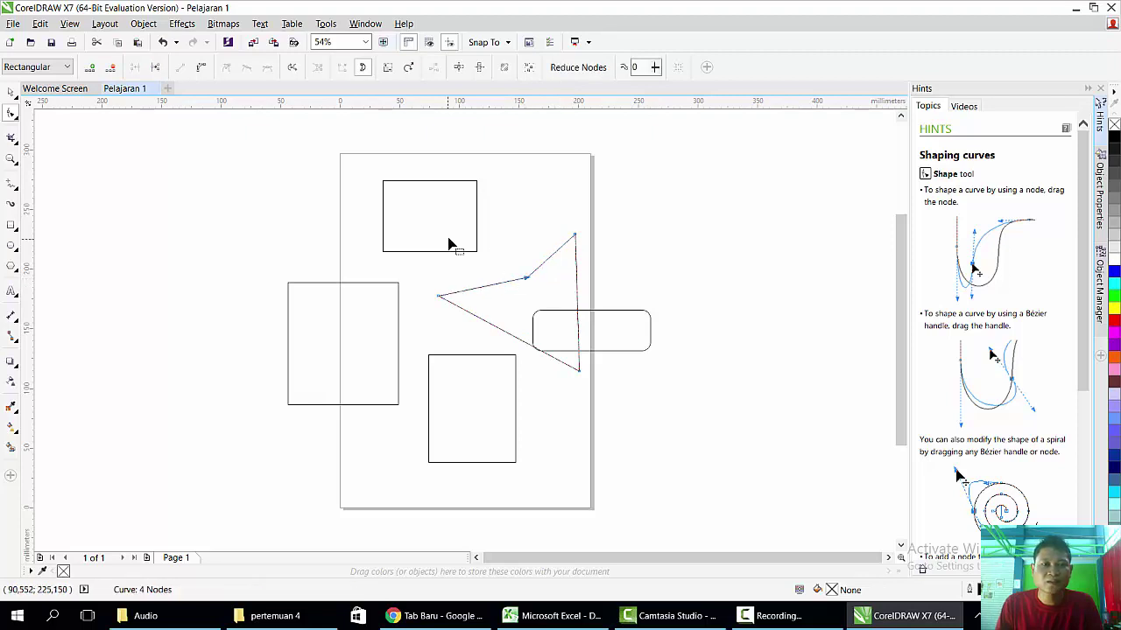
Convert all the straight segments of the reshaped rectangle to curves and bend its sides into arcs.
left_click_drag(376, 200, 657, 406)
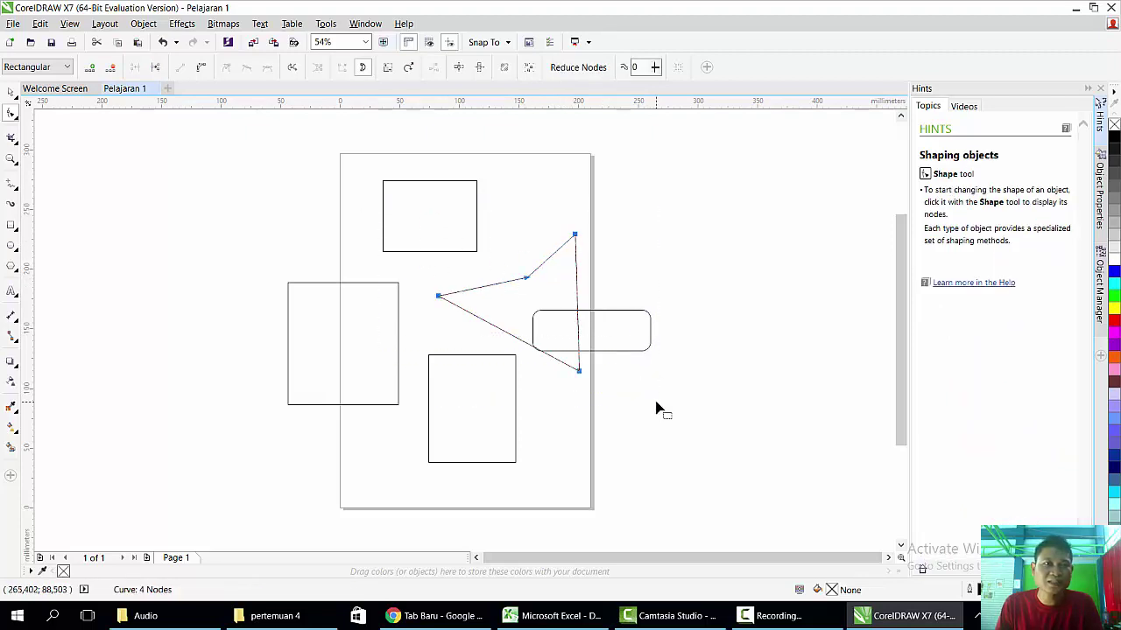
left_click(203, 67)
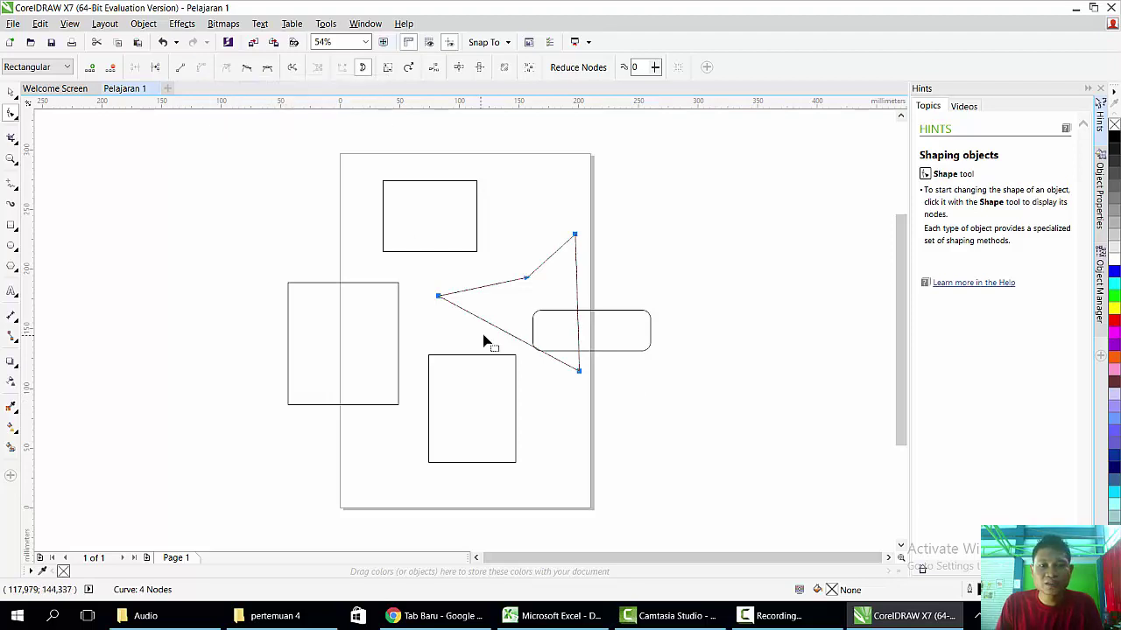
left_click_drag(493, 331, 540, 249)
left_click_drag(576, 296, 558, 295)
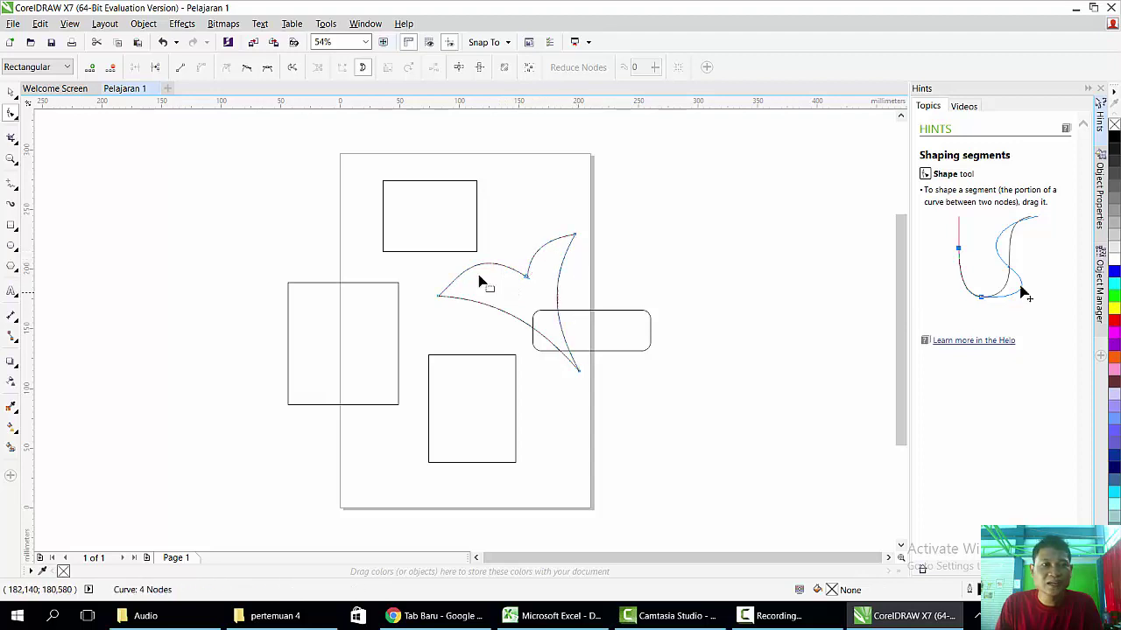
Move the curved shape to about X 241 mm, Y 239 mm and the rounded rectangle to about X 291 mm, Y 143 mm.
left_click(10, 91)
left_click_drag(557, 282, 675, 203)
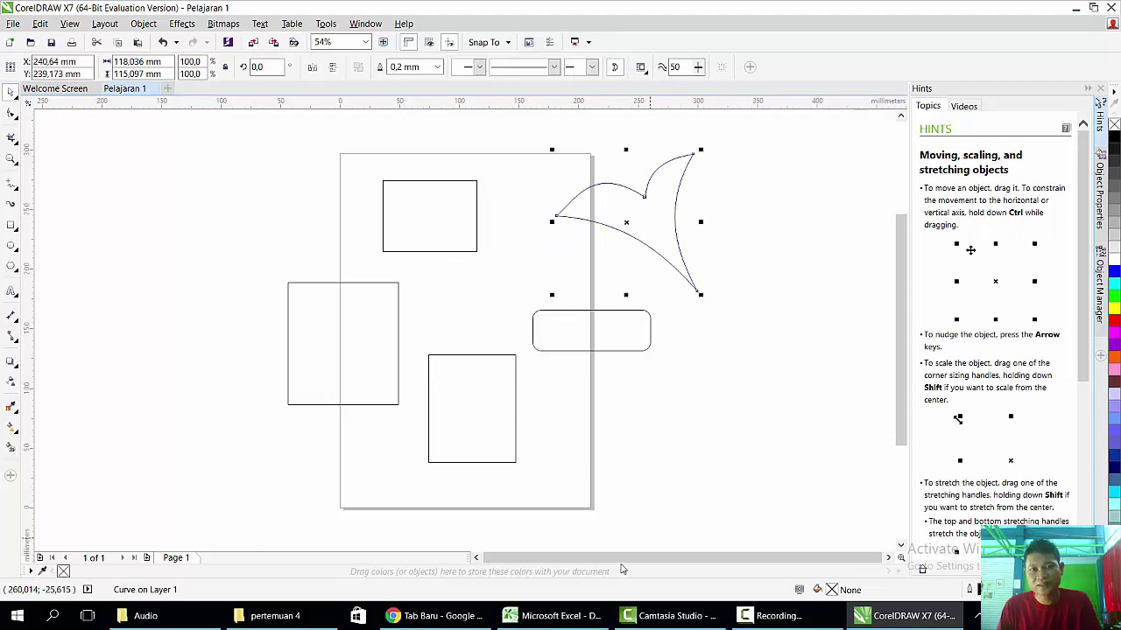
left_click_drag(613, 351, 708, 357)
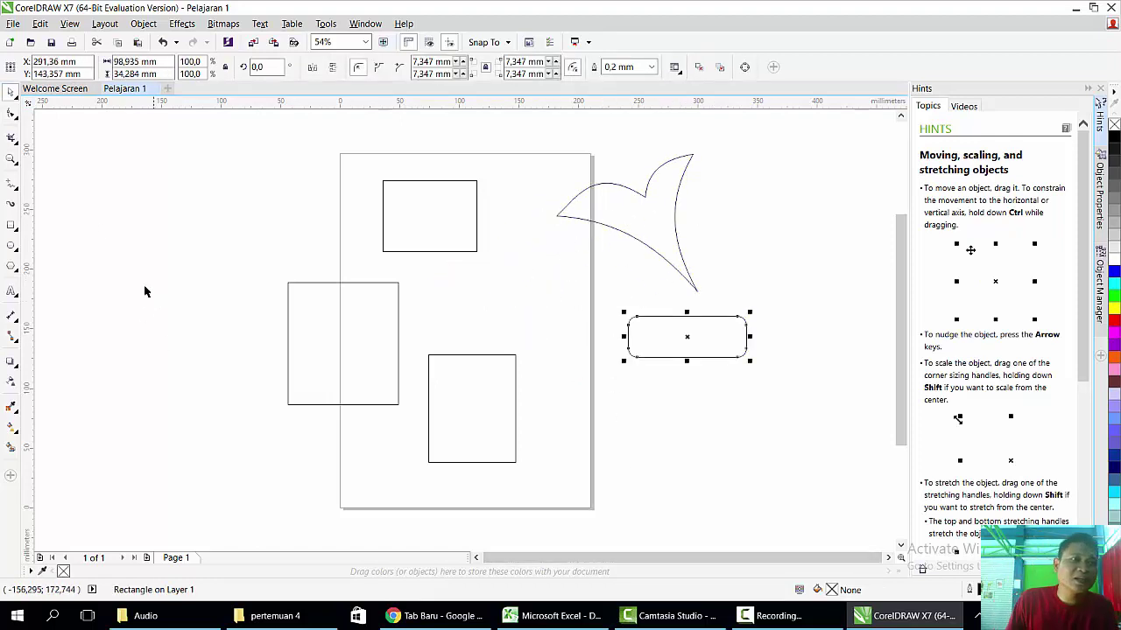
Try the Crop tool on all objects with an area of about 211 × 298 mm, and undo the crop.
left_click(11, 138)
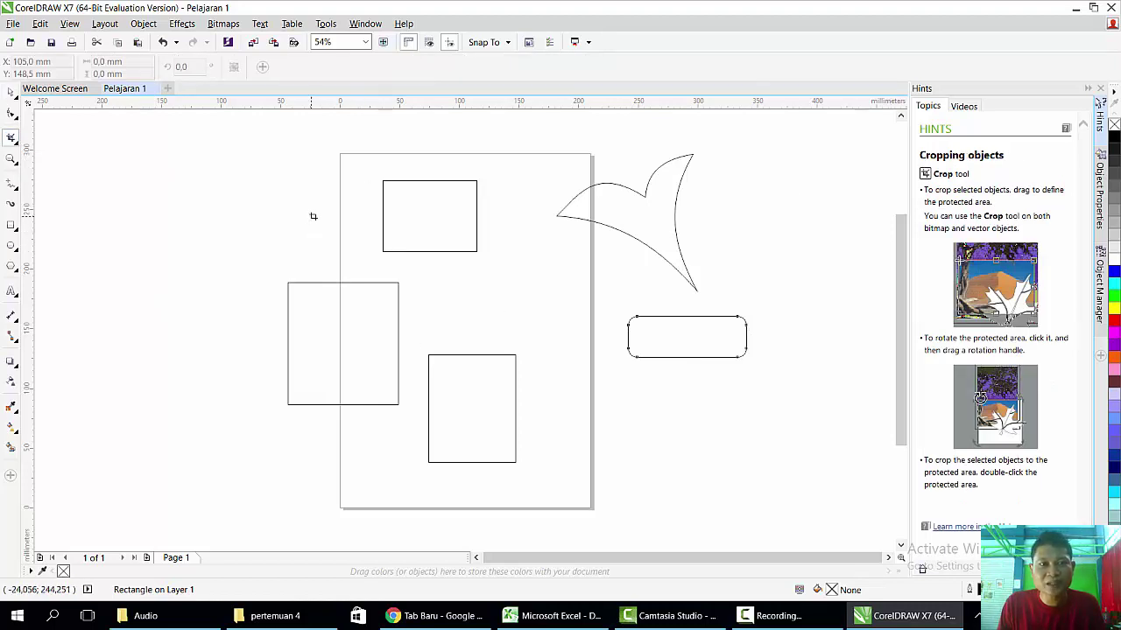
left_click_drag(306, 215, 532, 335)
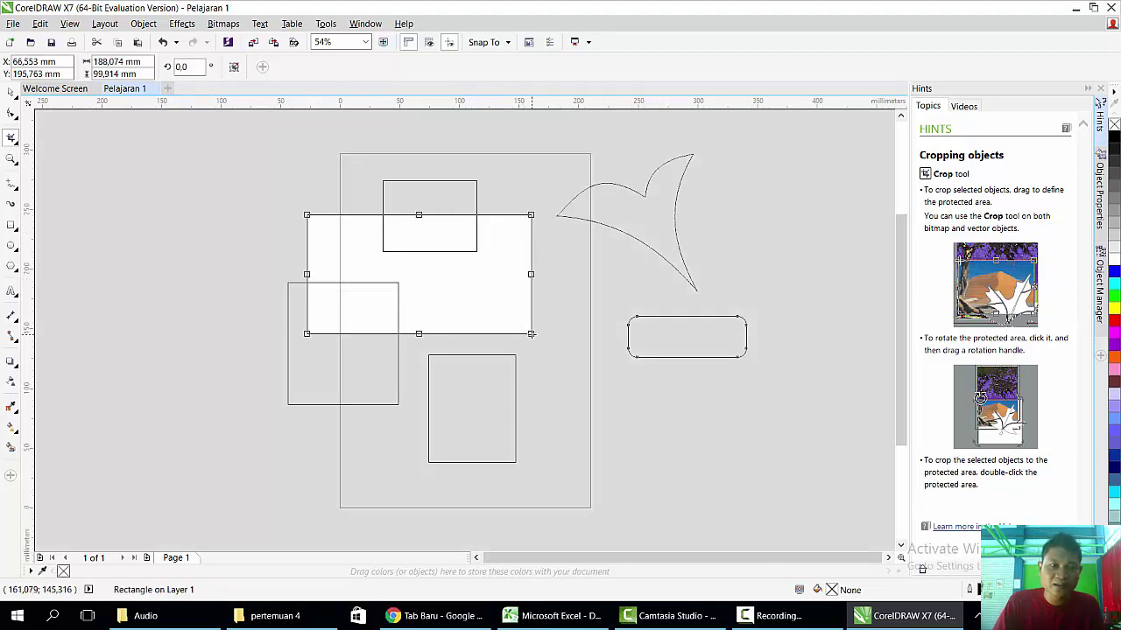
key("Escape")
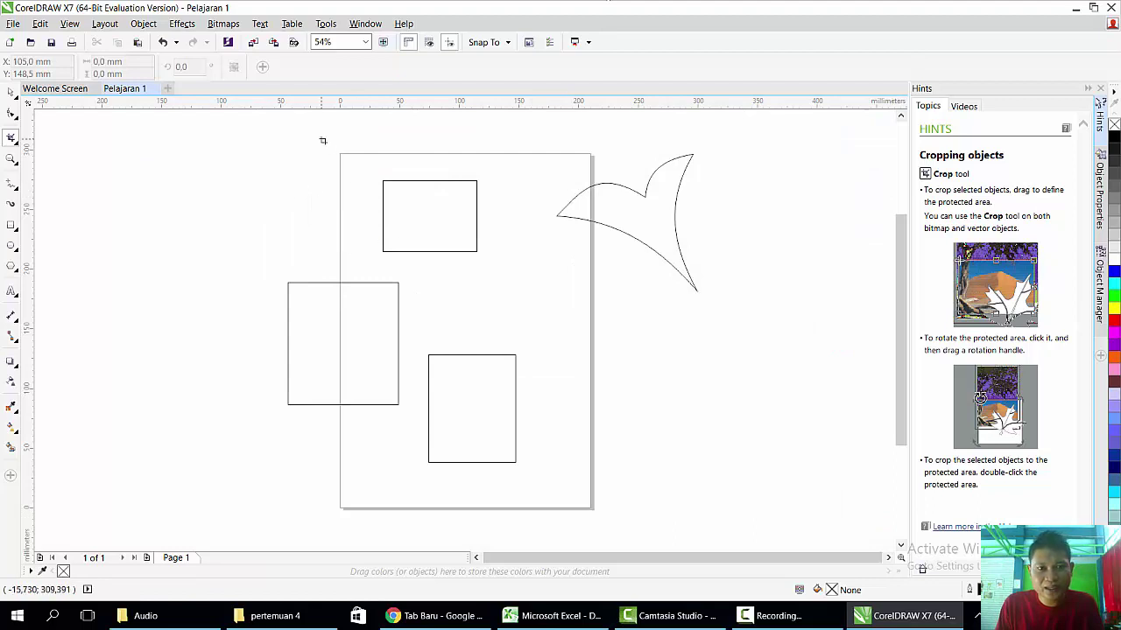
left_click_drag(323, 141, 572, 493)
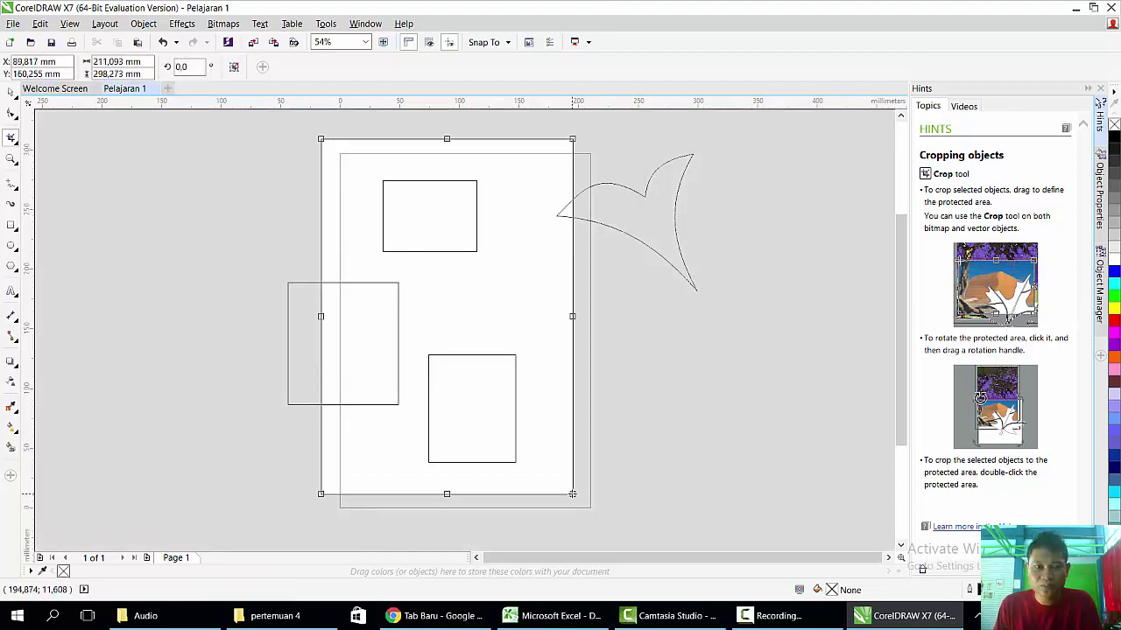
double_click(503, 386)
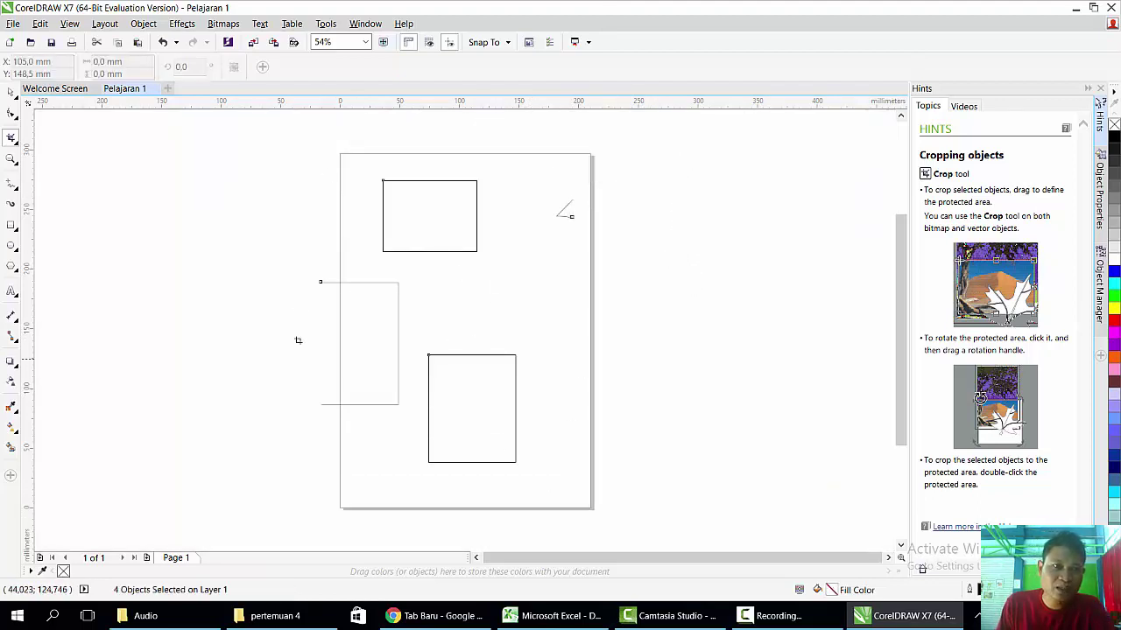
key("ctrl+z")
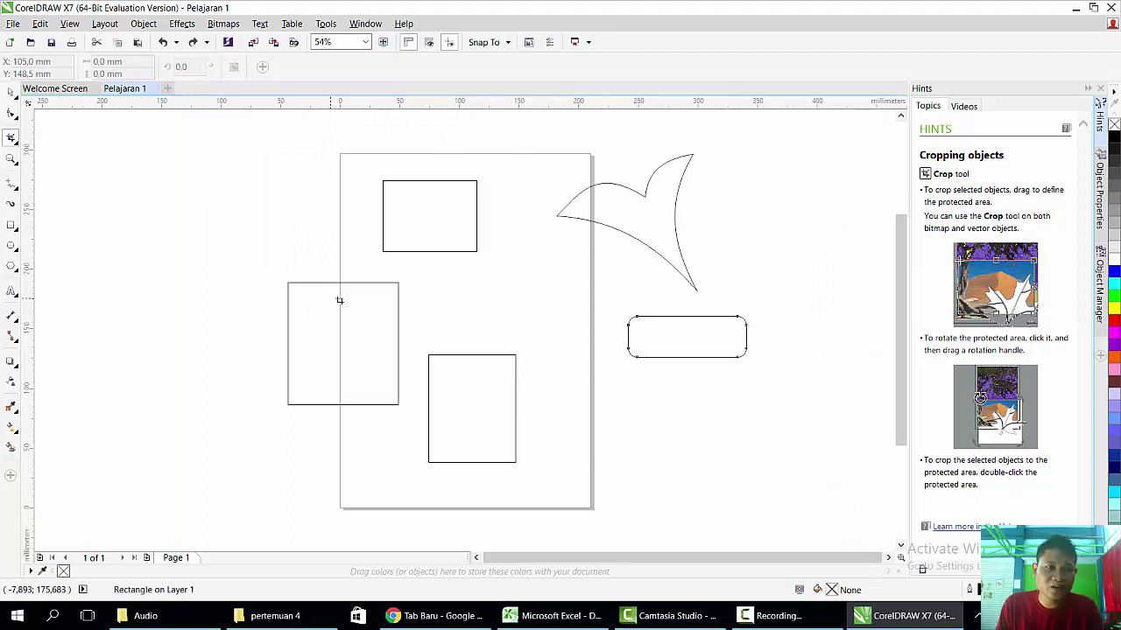
Try cropping all objects to a wide area over the upper part of the page, and undo the crop.
left_click_drag(349, 220, 547, 384)
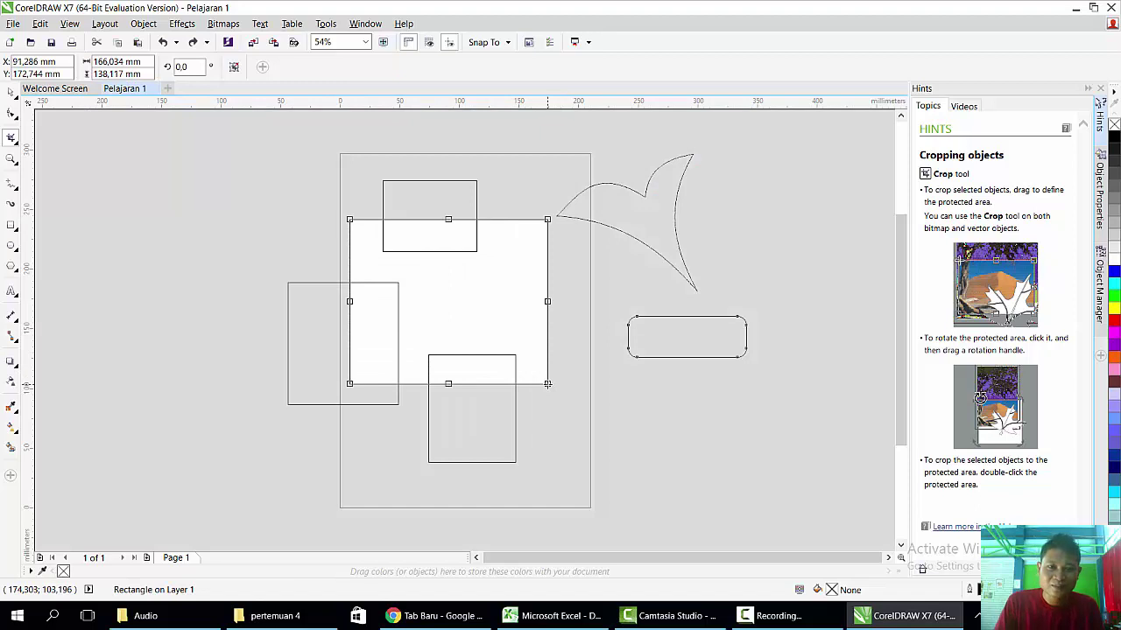
key("Delete")
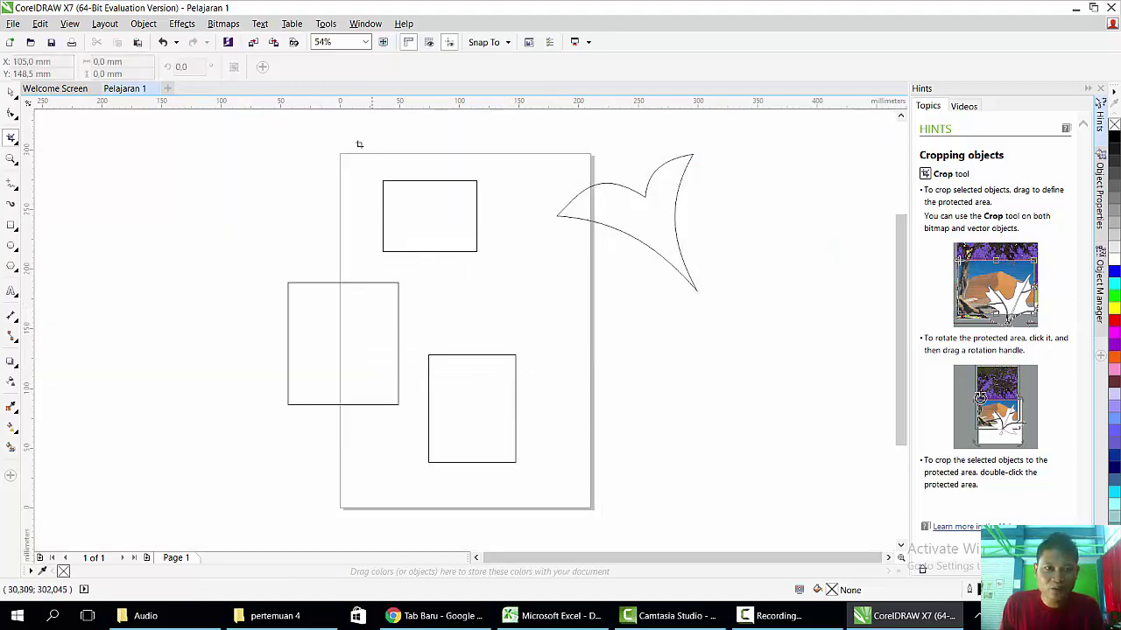
left_click_drag(325, 139, 638, 341)
double_click(601, 320)
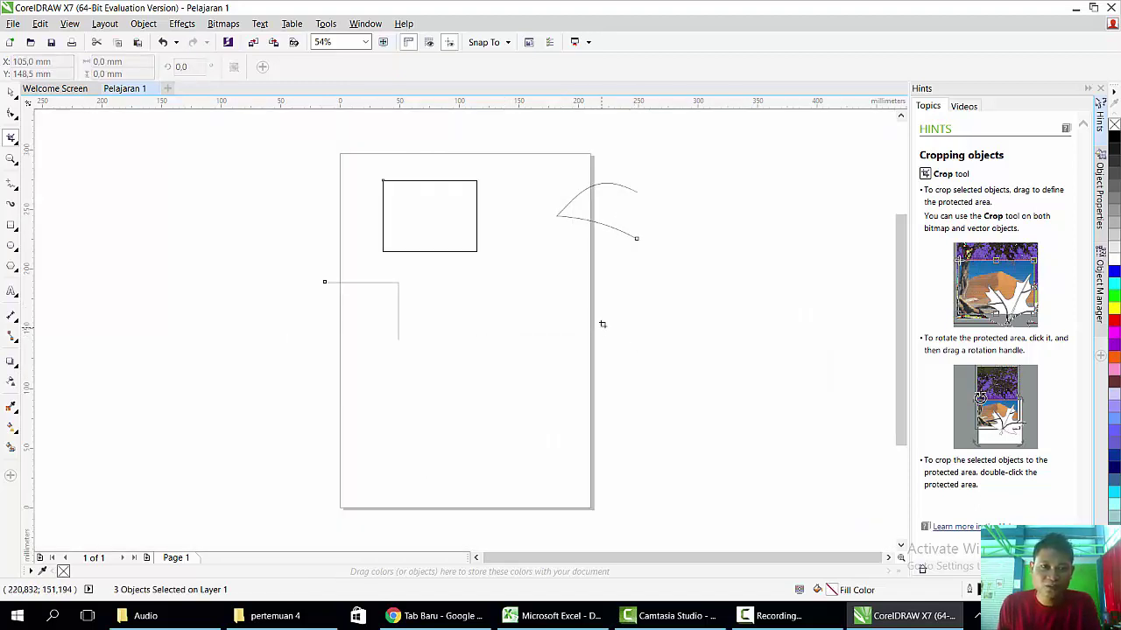
key("ctrl+z")
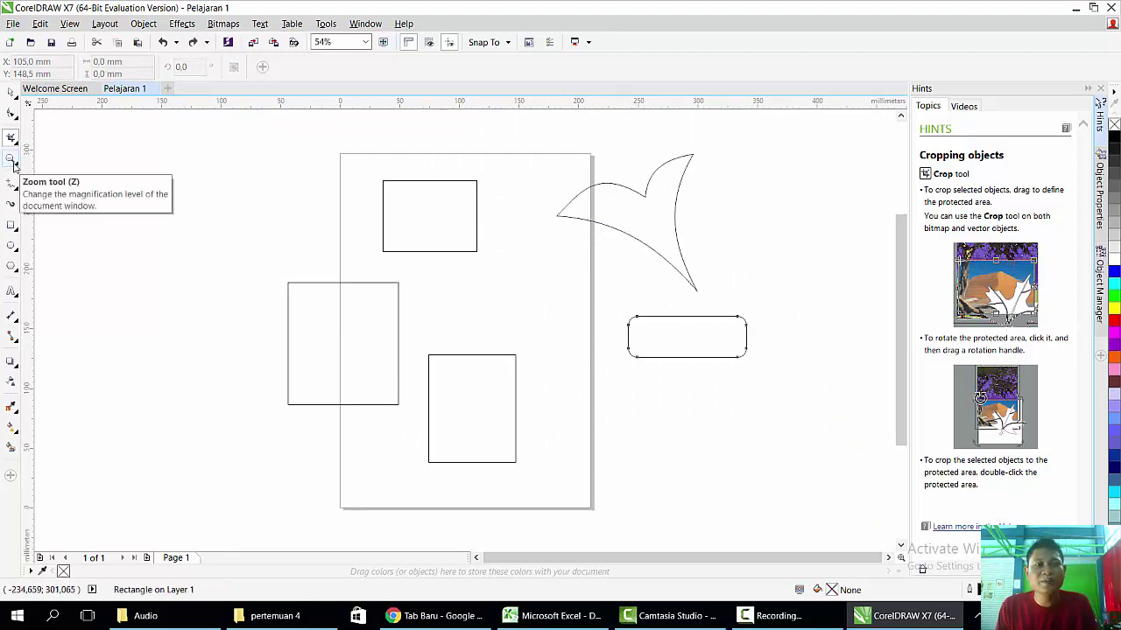
Practise zooming in to 216% and back out to 54% around the drawing with the Zoom tool, then recentre the page.
left_click(12, 160)
left_click(407, 287)
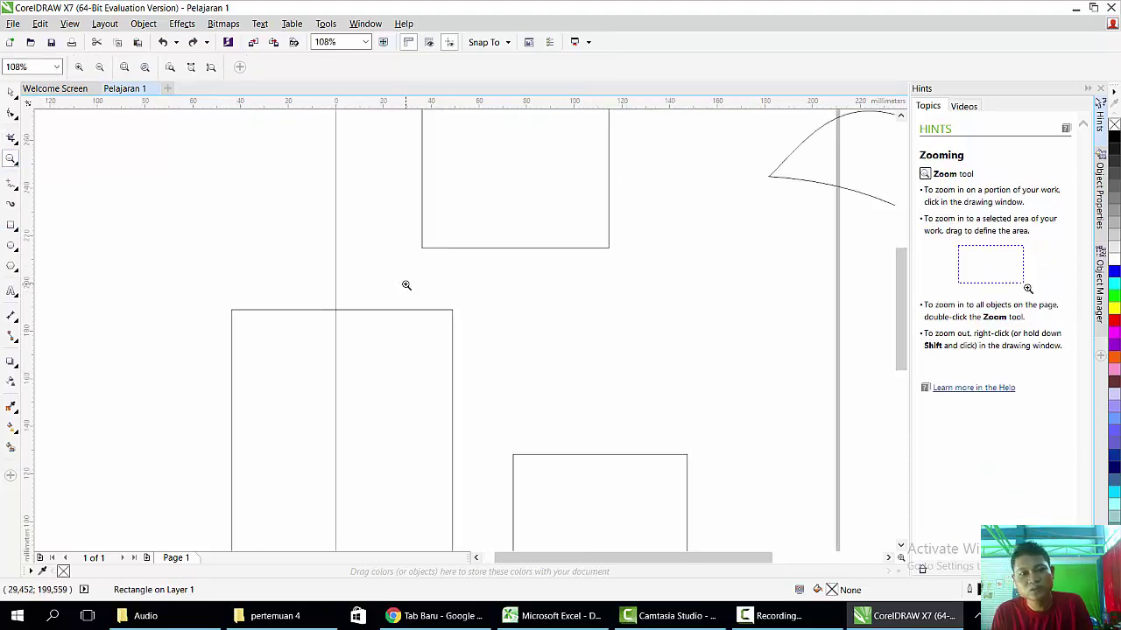
left_click(406, 285)
left_click(406, 285)
right_click(657, 252)
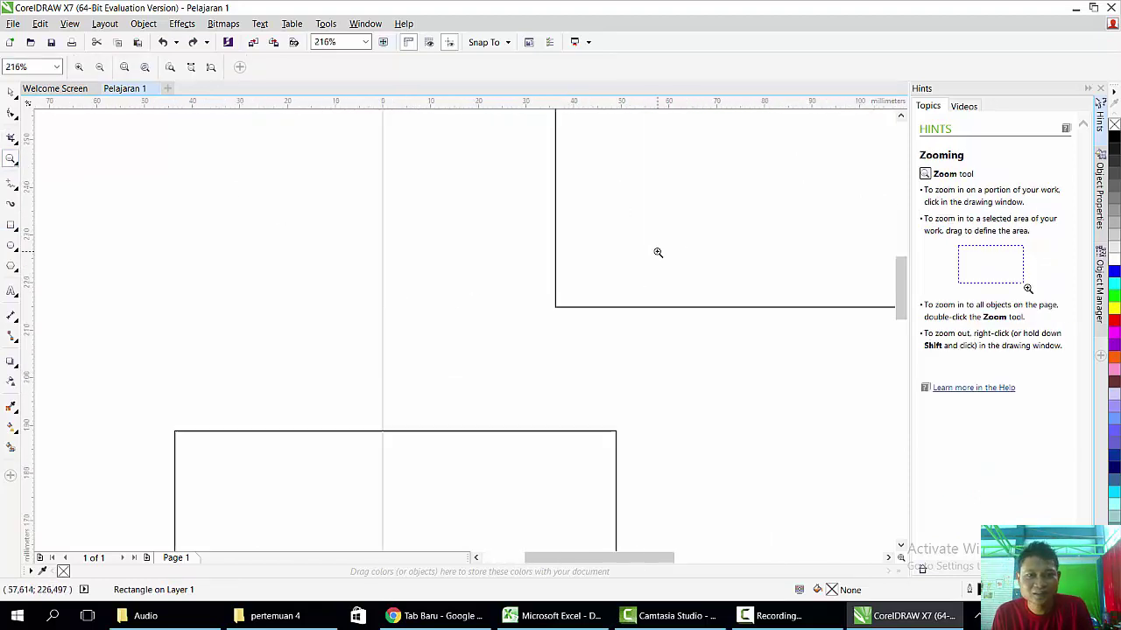
right_click(658, 252)
right_click(657, 252)
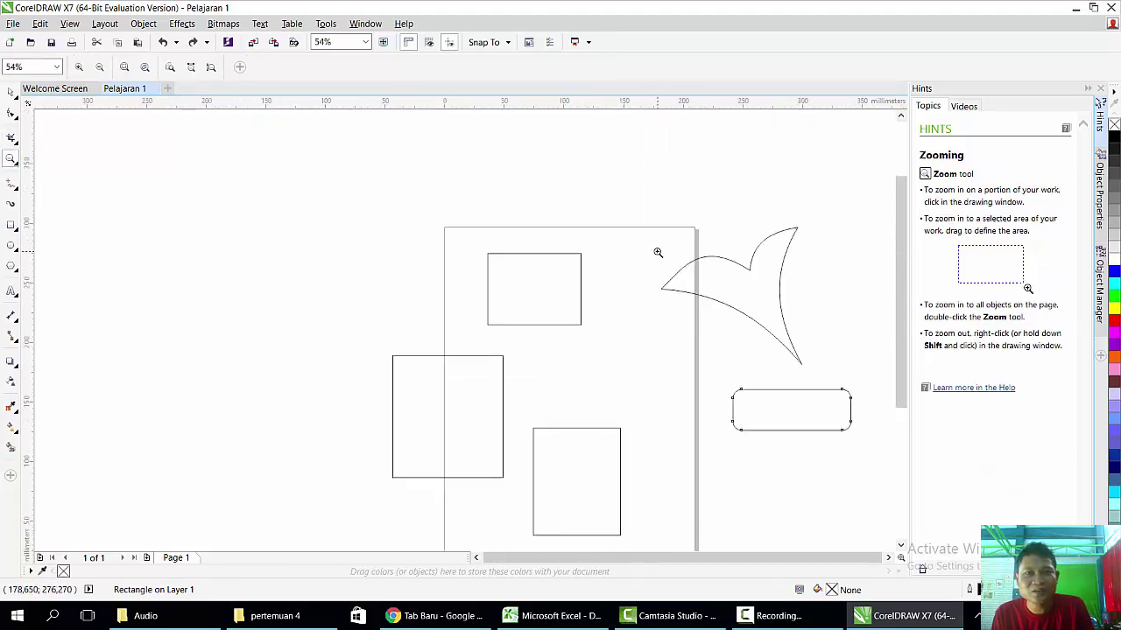
left_click(533, 365)
left_click(533, 365)
right_click(532, 365)
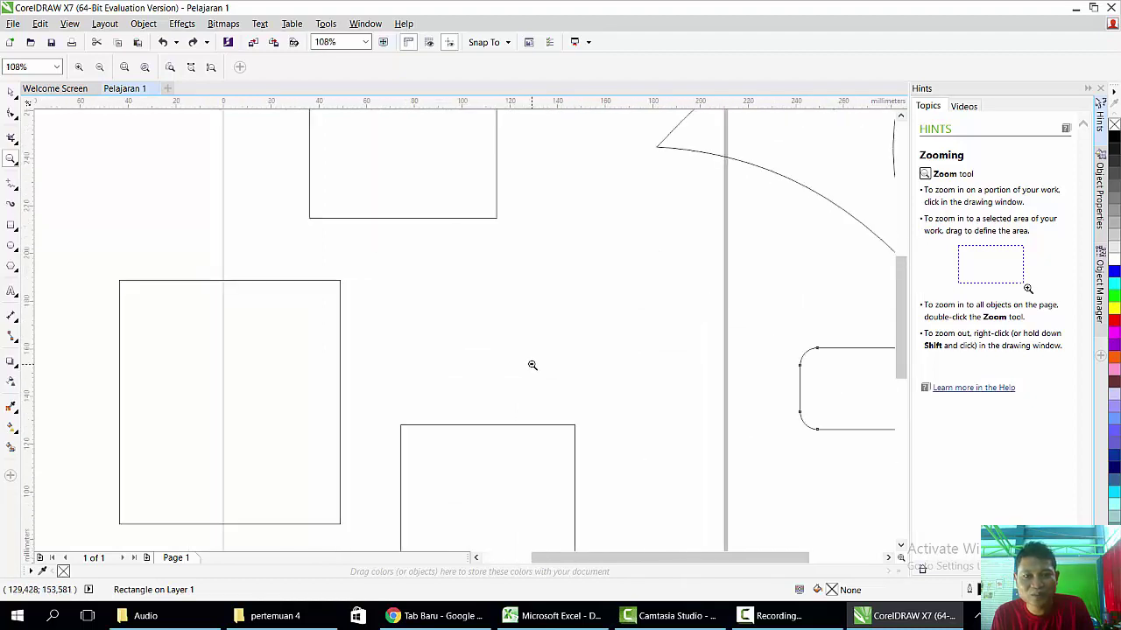
right_click(532, 365)
left_click(491, 322)
left_click(492, 323)
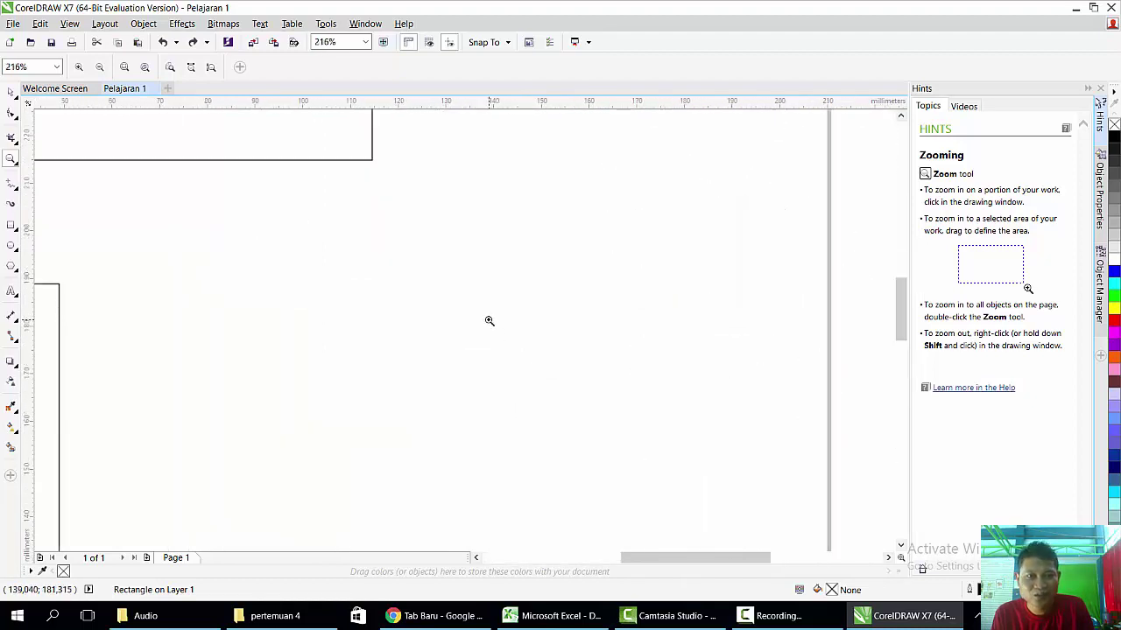
right_click(492, 323)
right_click(492, 322)
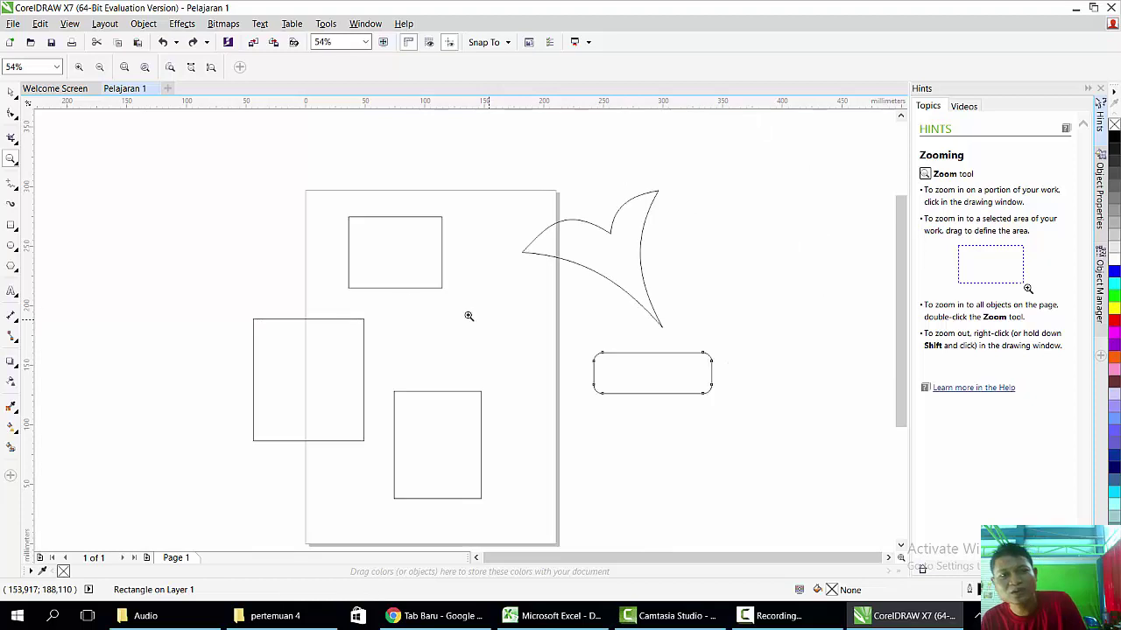
left_click(403, 286)
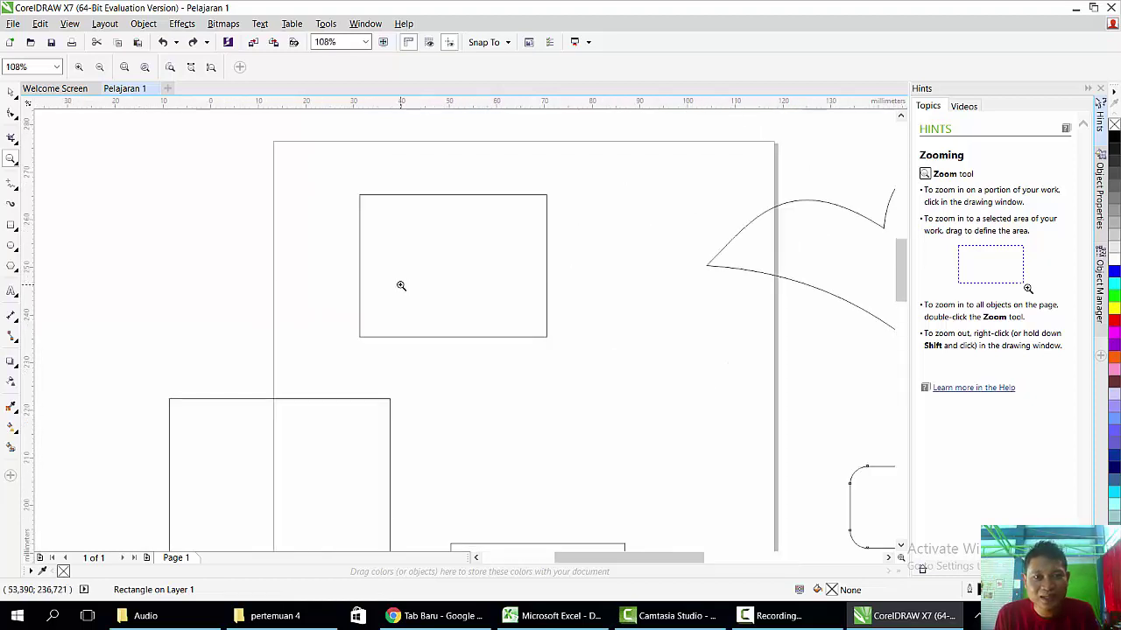
left_click(401, 286)
right_click(401, 286)
right_click(400, 286)
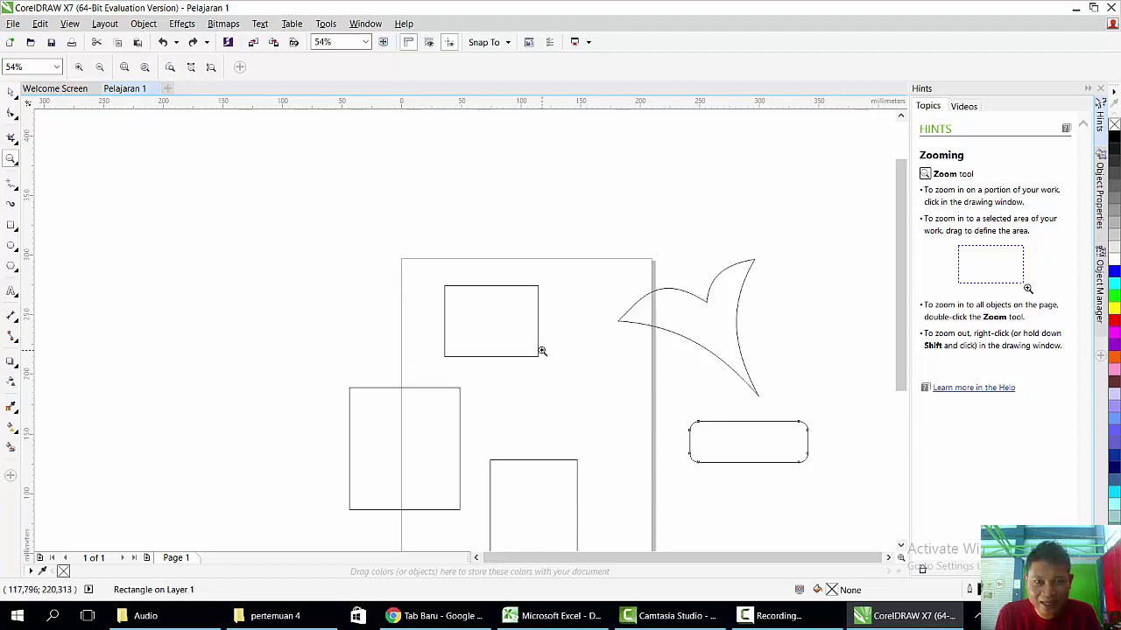
mouse_move(540, 326)
left_mouse_down()
mouse_move(441, 225)
mouse_move(545, 234)
left_mouse_up()
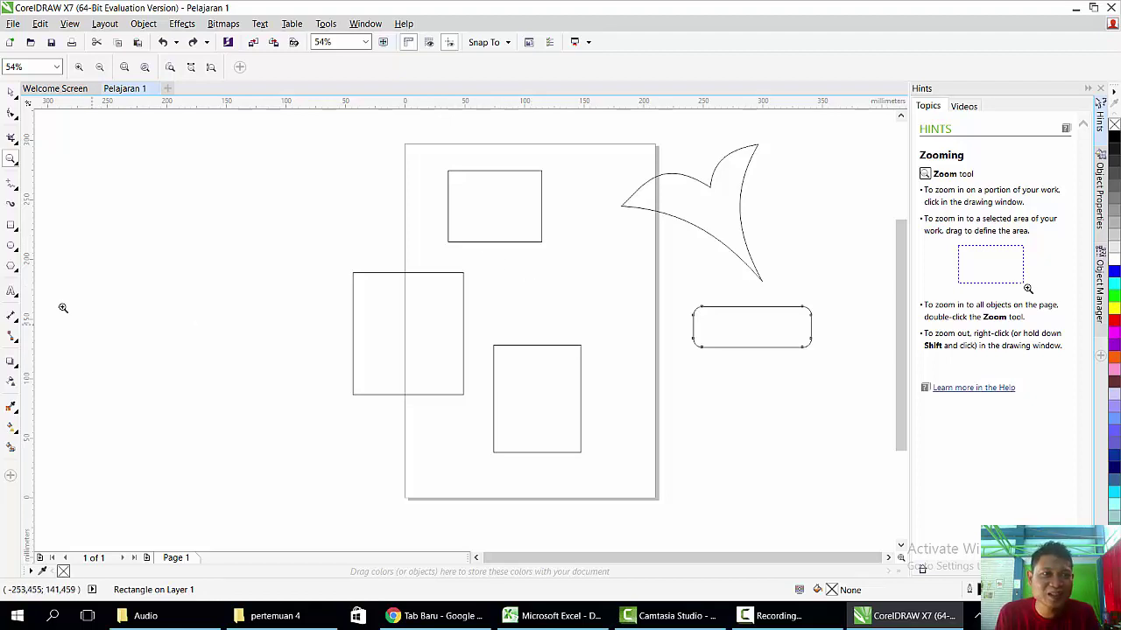
Draw a closed four-sided shape about 148 mm wide and 152 mm high beside the page's left edge with straight Freehand lines.
left_click(11, 185)
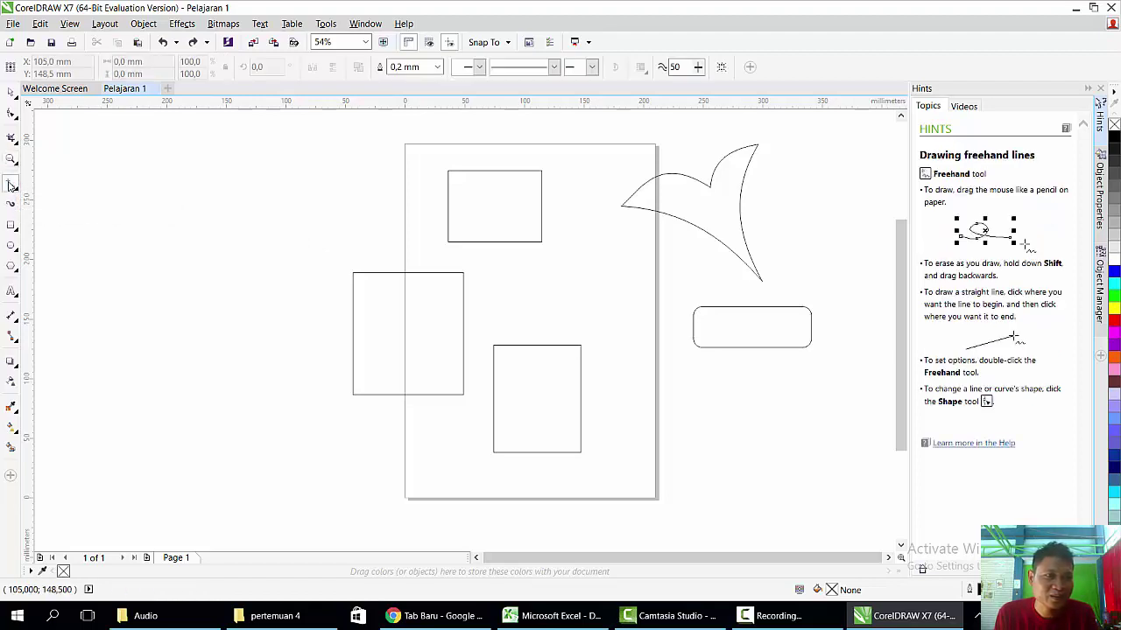
left_click(12, 189)
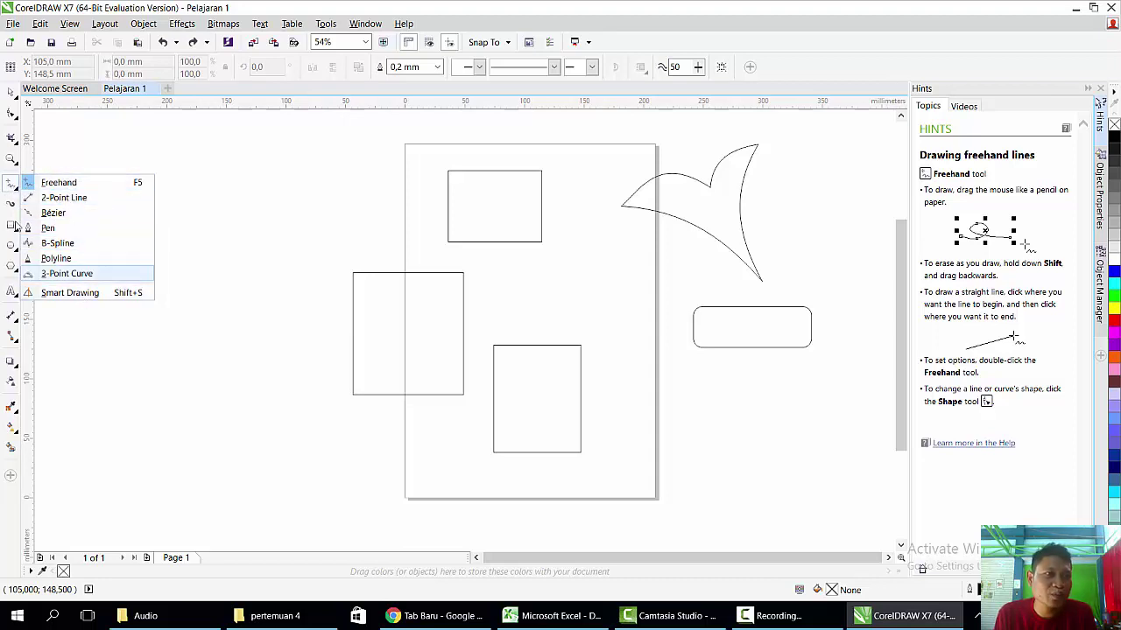
left_click(11, 186)
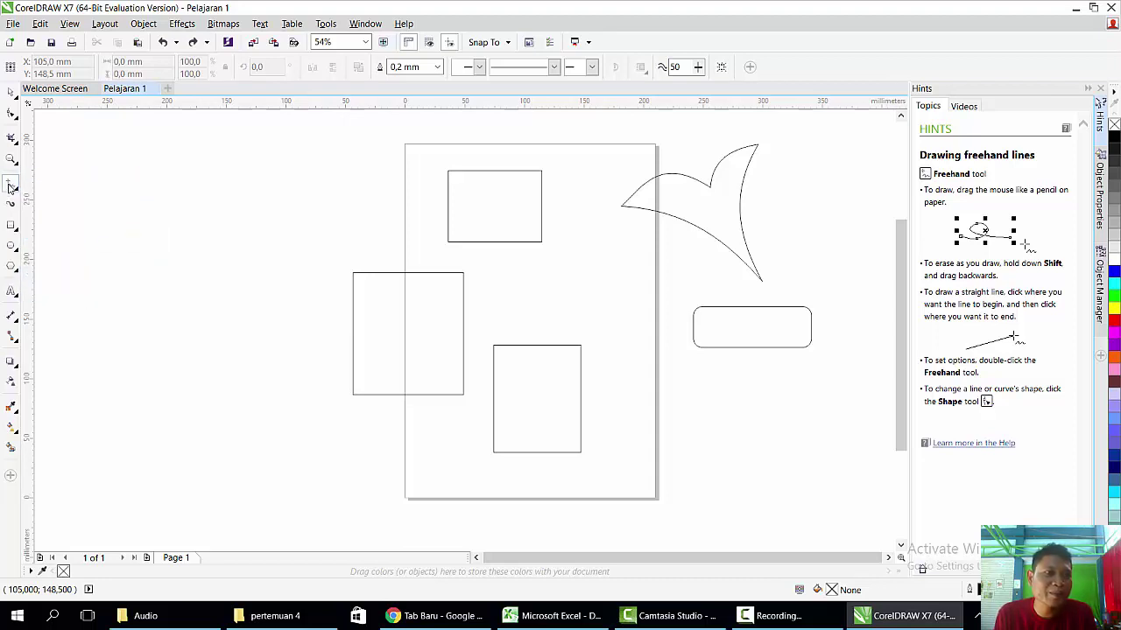
left_click(194, 302)
double_click(164, 212)
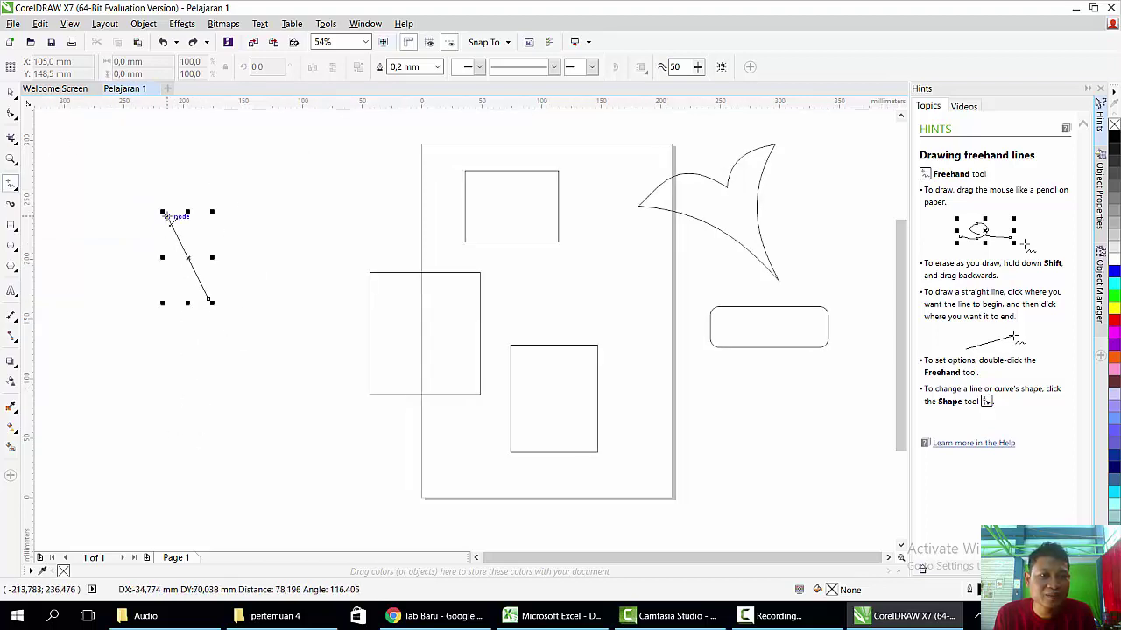
left_click(342, 184)
left_click(307, 363)
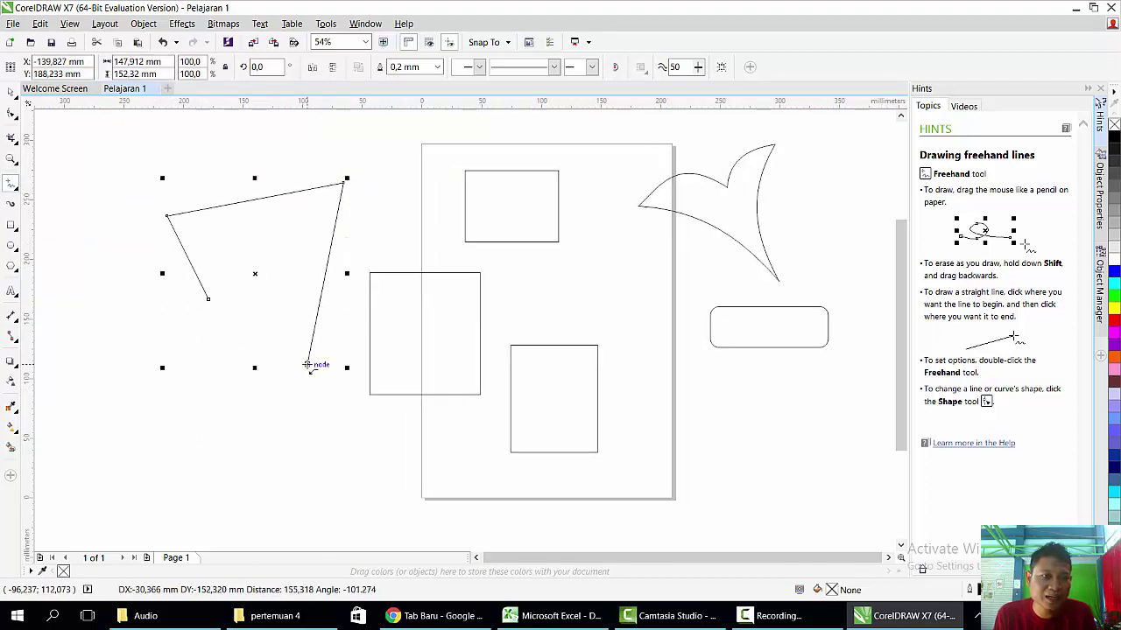
left_click(207, 300)
left_click(207, 299)
Delete three nodes of the four-sided shape with the Shape tool, keeping only its upper-right node to form a teardrop.
left_click(13, 114)
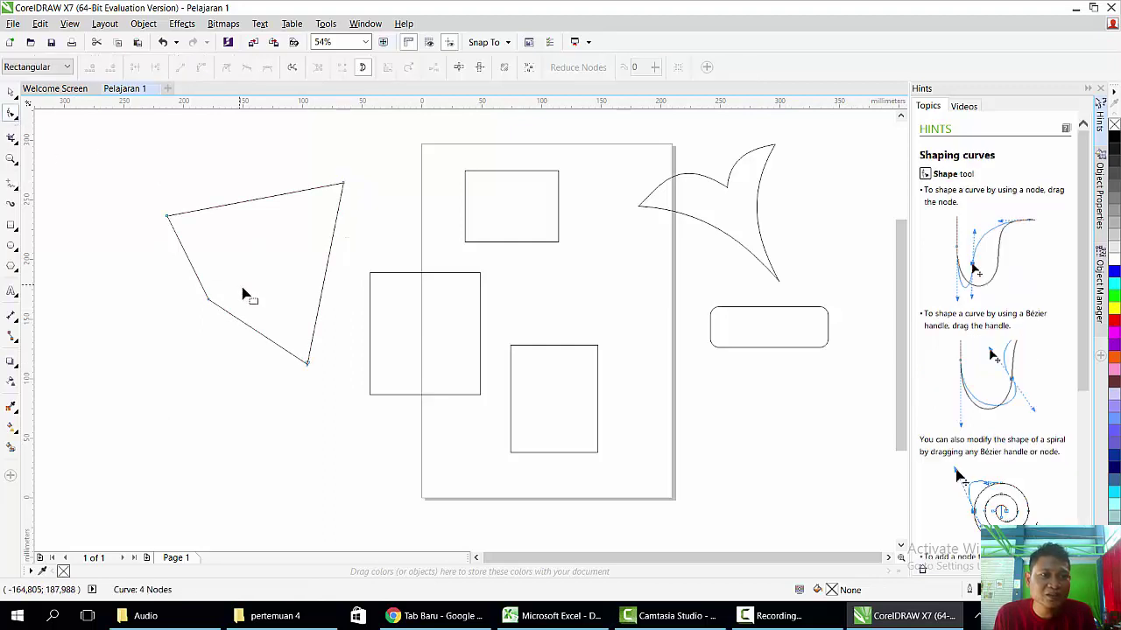
left_click_drag(151, 186, 355, 384)
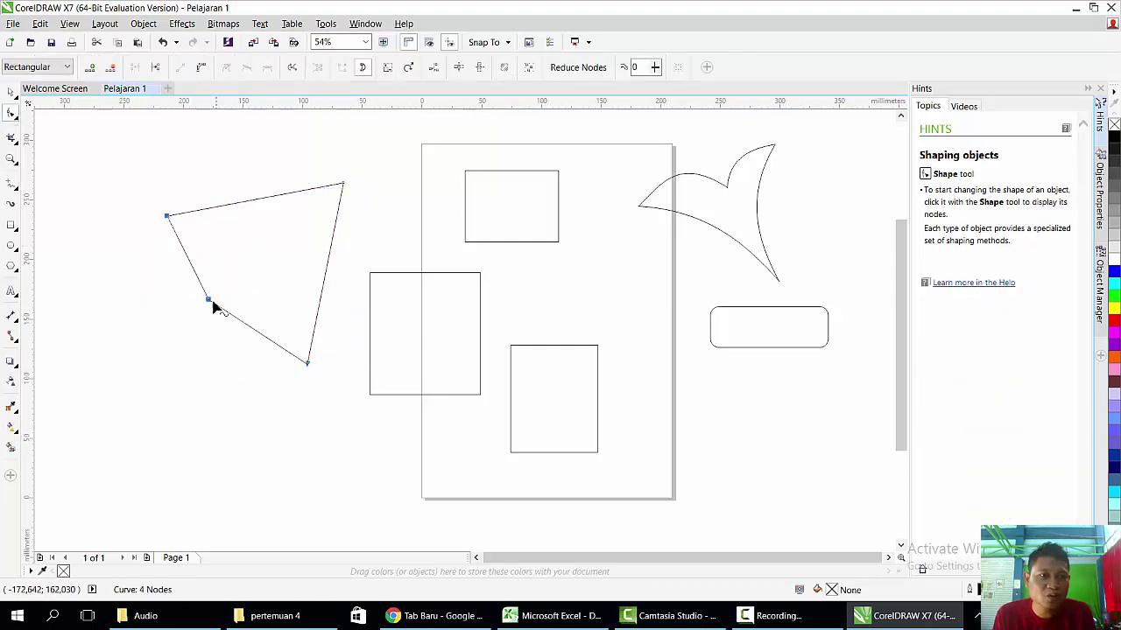
key("Delete")
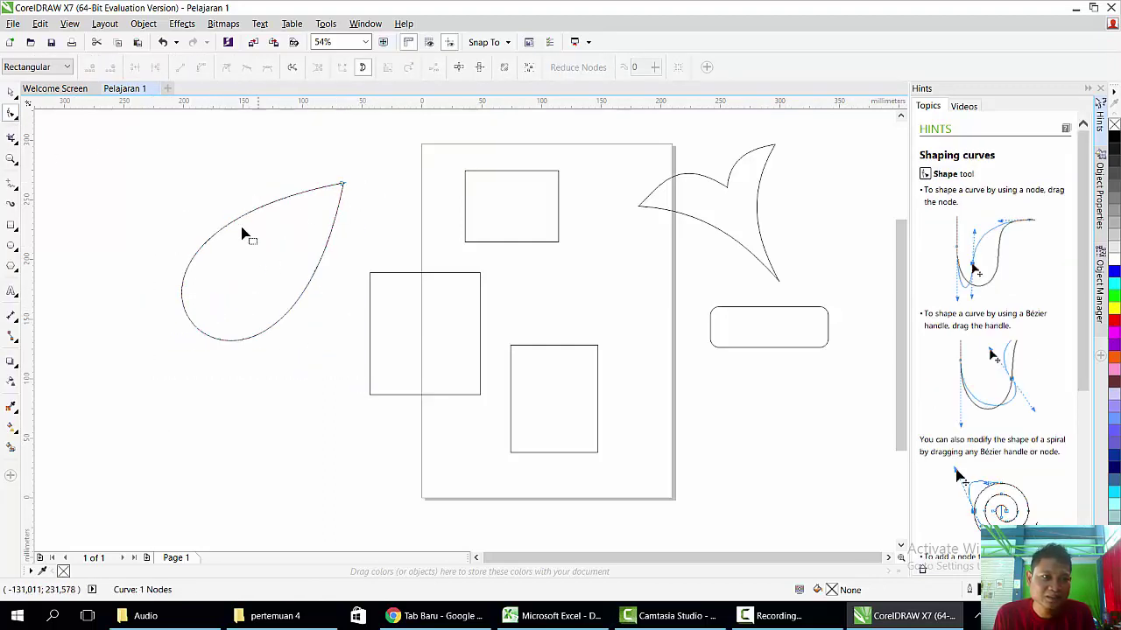
Undo the node deletion on the teardrop and spread out the upper-left, lower-left and lower-right corner nodes of the restored four-sided shape.
key("ctrl+z")
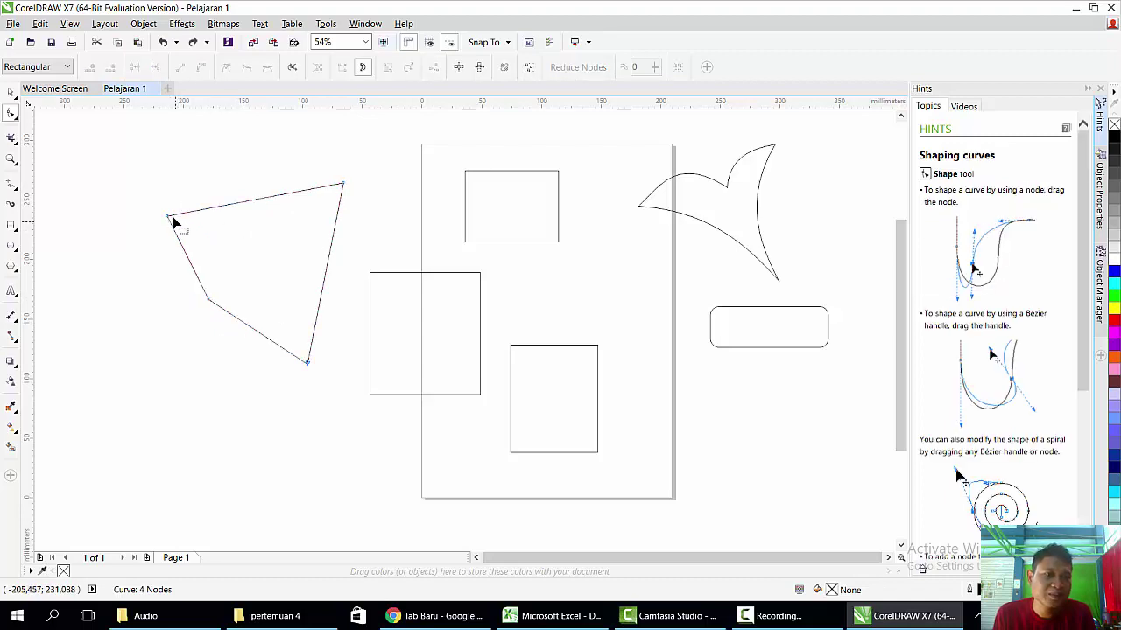
left_click_drag(168, 215, 124, 192)
left_click_drag(210, 302, 179, 341)
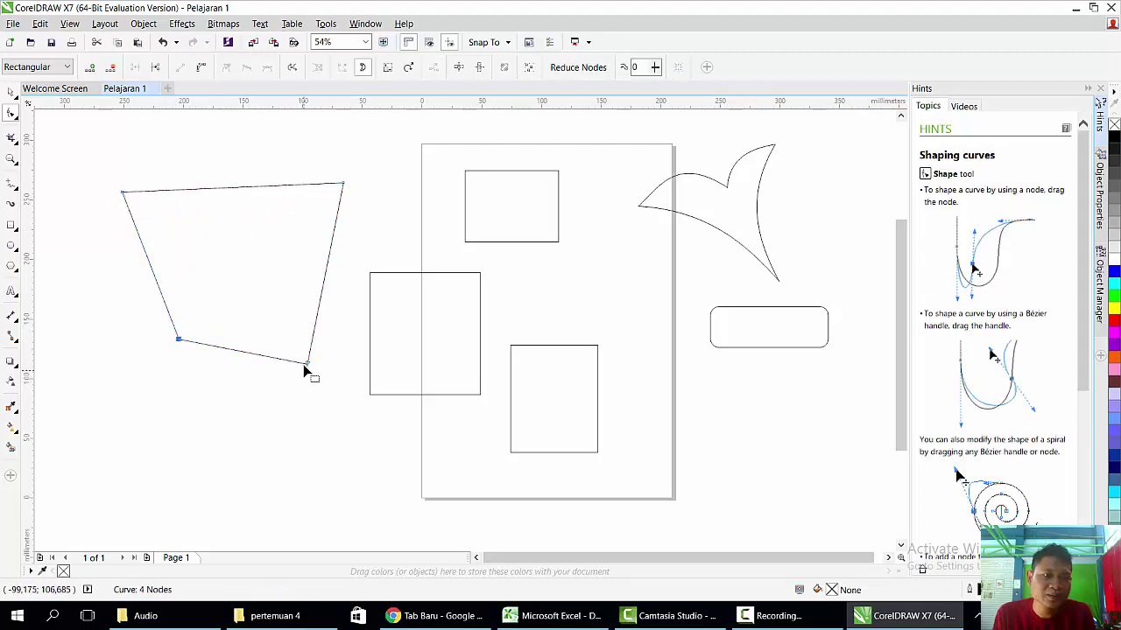
left_click_drag(307, 364, 301, 428)
Convert all segments of the four-sided shape to curves and bend its left side inward, bottom side outward and right side inward.
left_click_drag(94, 163, 361, 478)
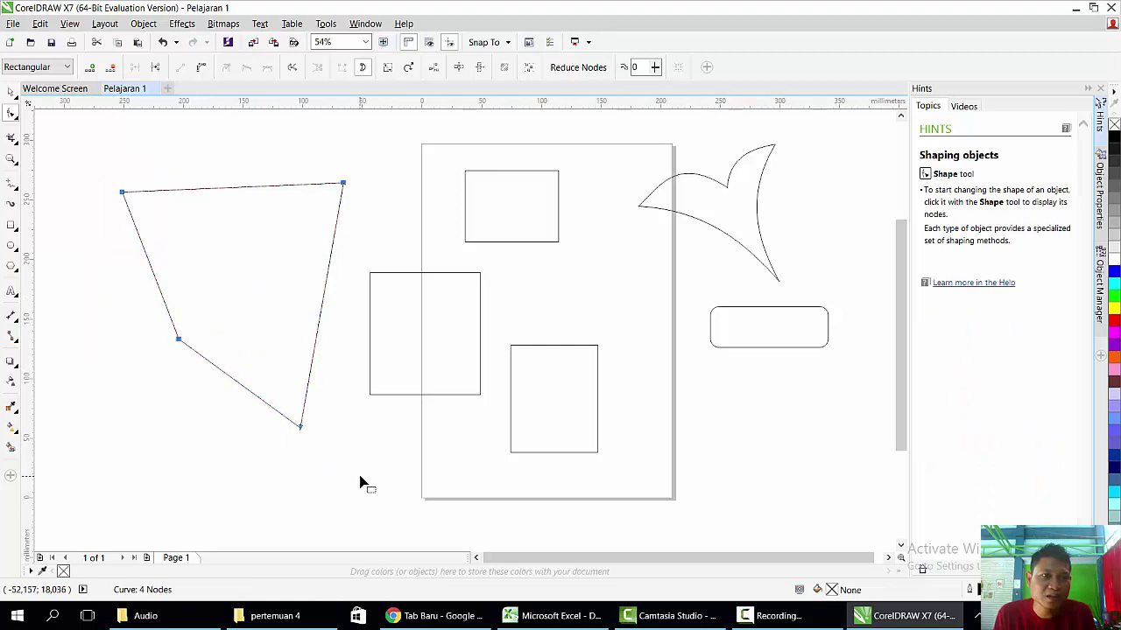
left_click_drag(156, 282, 206, 263)
left_click_drag(248, 390, 252, 418)
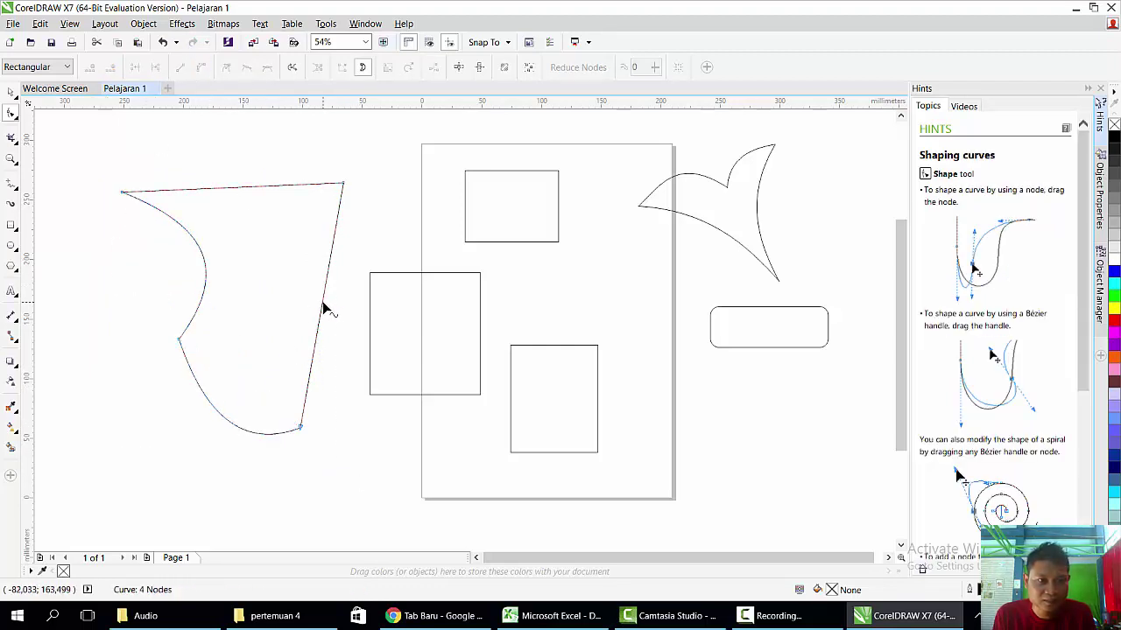
left_click_drag(321, 305, 282, 298)
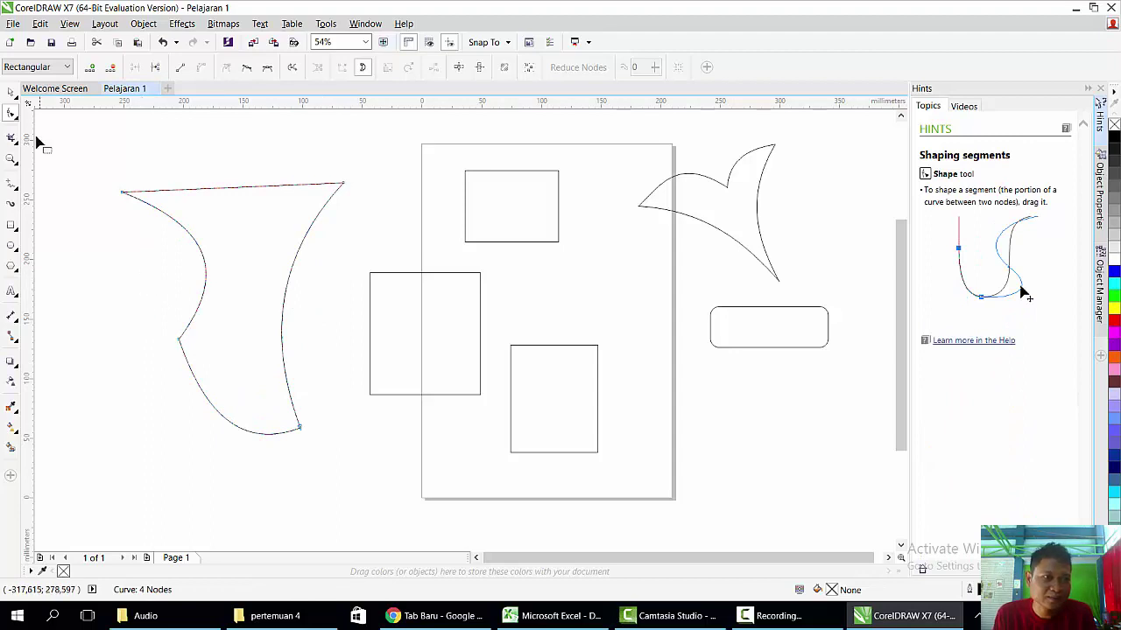
Select all six objects on and around the page with the Pick tool and delete them.
left_click(10, 91)
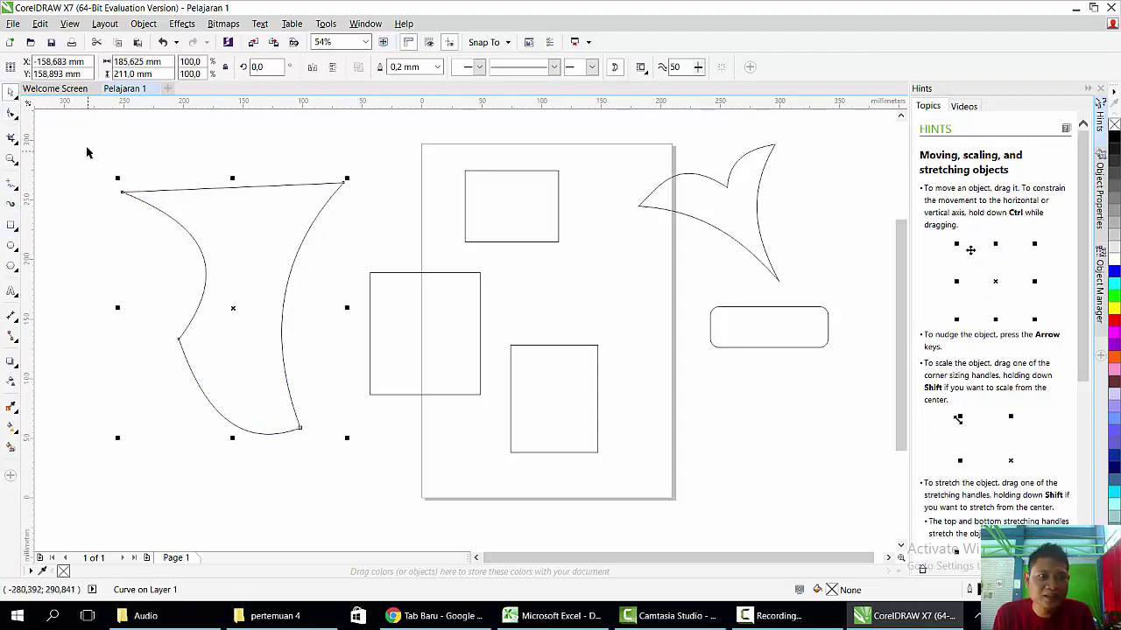
left_click_drag(91, 130, 850, 501)
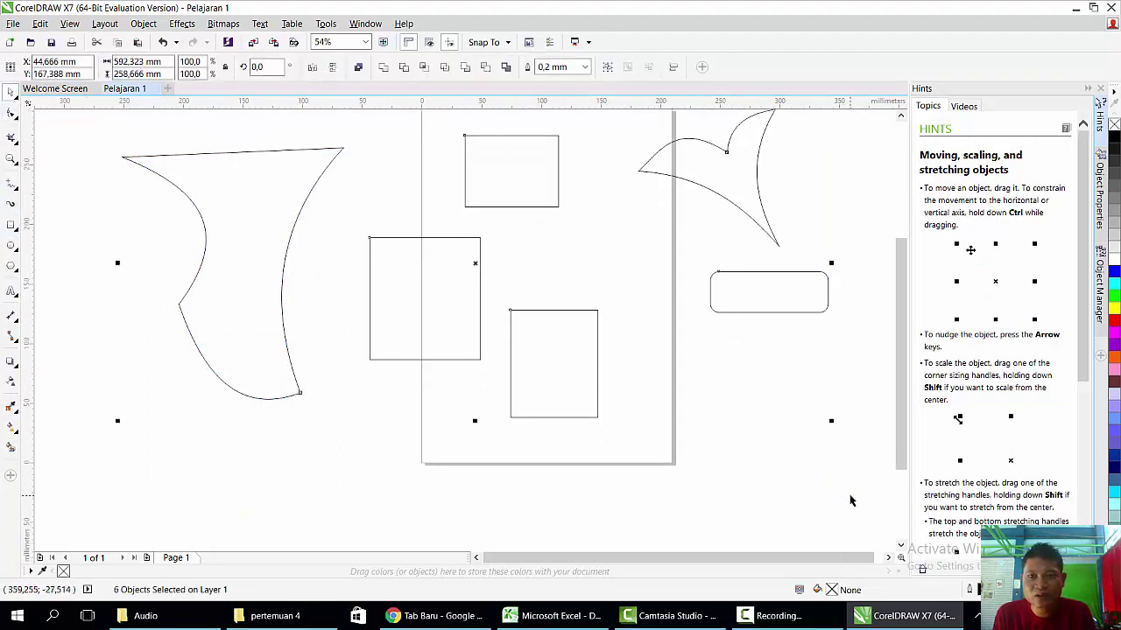
key("Delete")
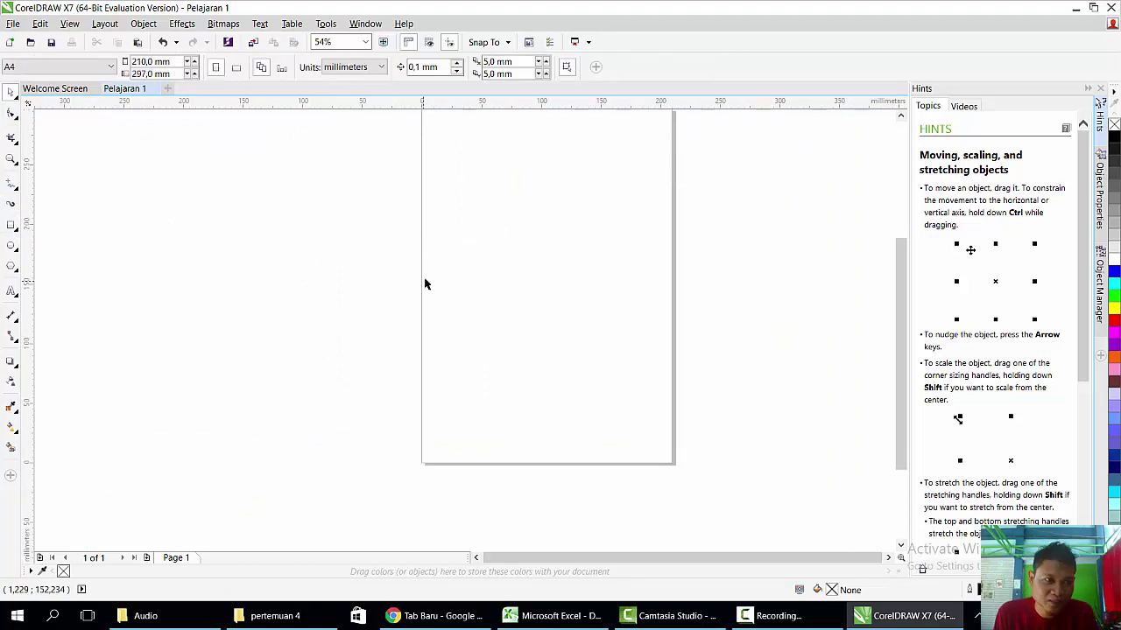
Paint two 10 mm wide preset strokes with the Artistic Media tool, a wavy one on the page and a V-shaped one below it.
scroll(425, 283, "up", 2)
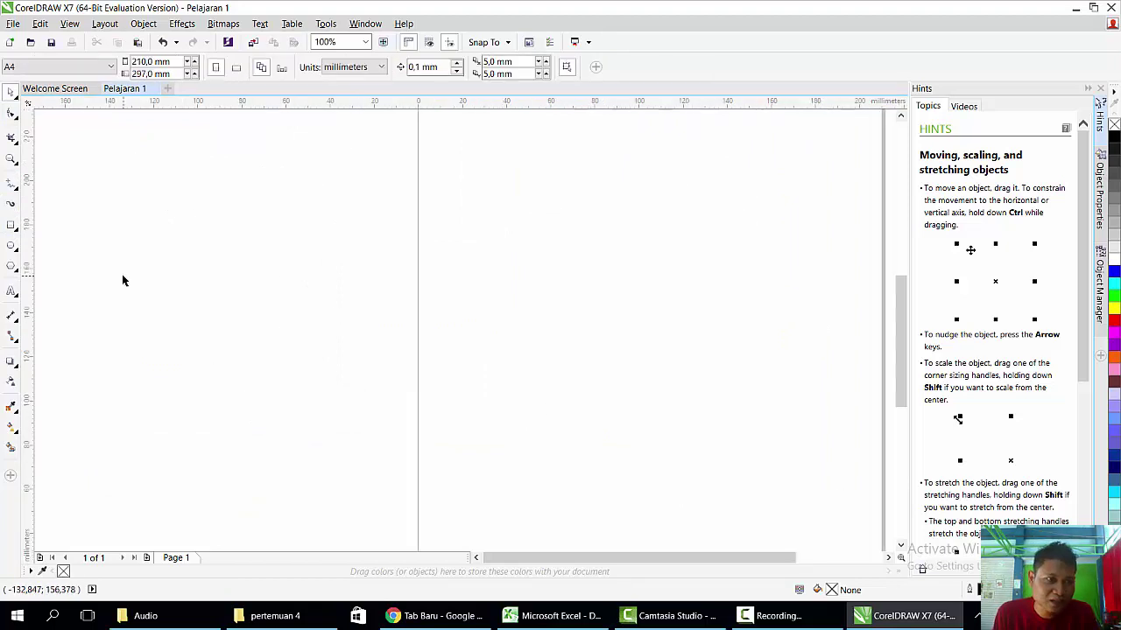
left_click(9, 204)
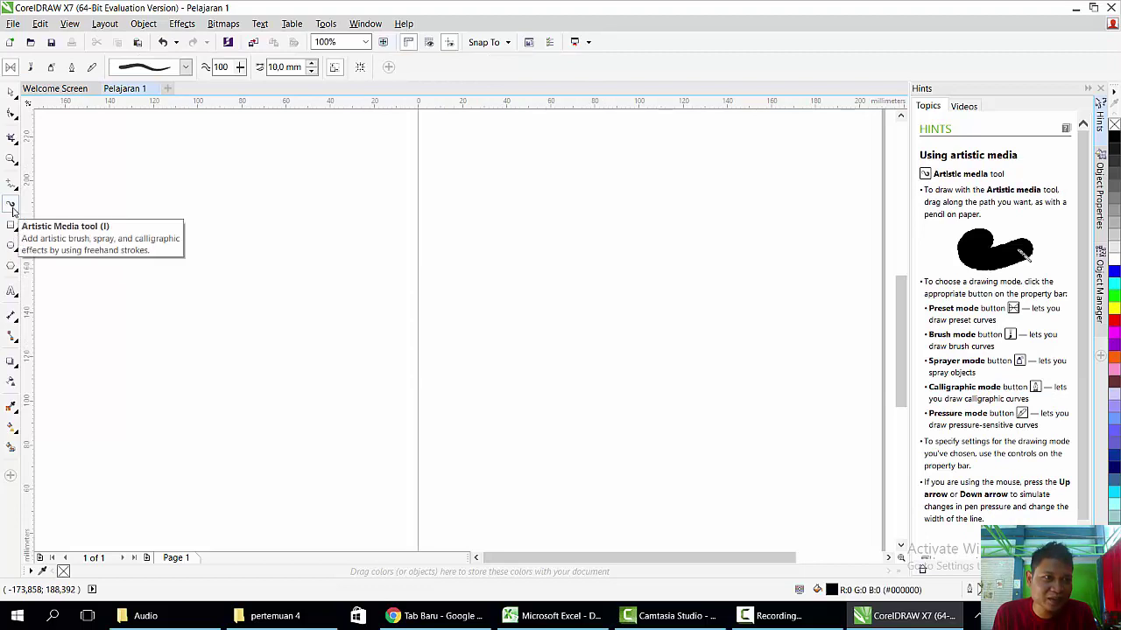
mouse_move(494, 289)
left_mouse_down()
mouse_move(513, 236)
mouse_move(679, 282)
mouse_move(739, 250)
left_mouse_up()
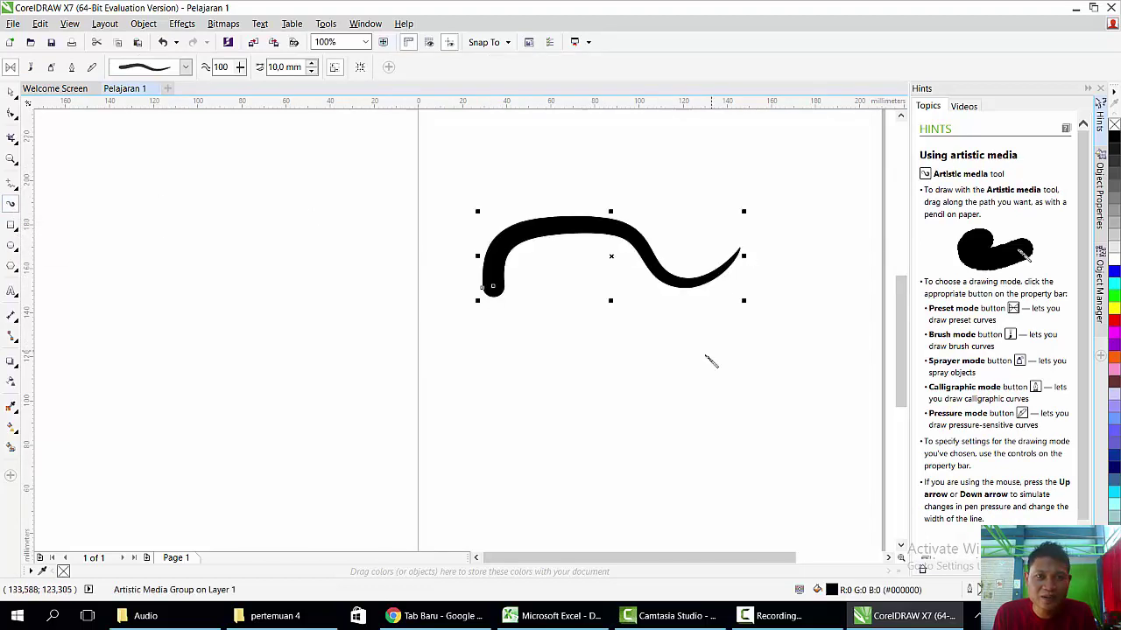
mouse_move(671, 355)
left_mouse_down()
mouse_move(481, 383)
mouse_move(385, 357)
left_mouse_up()
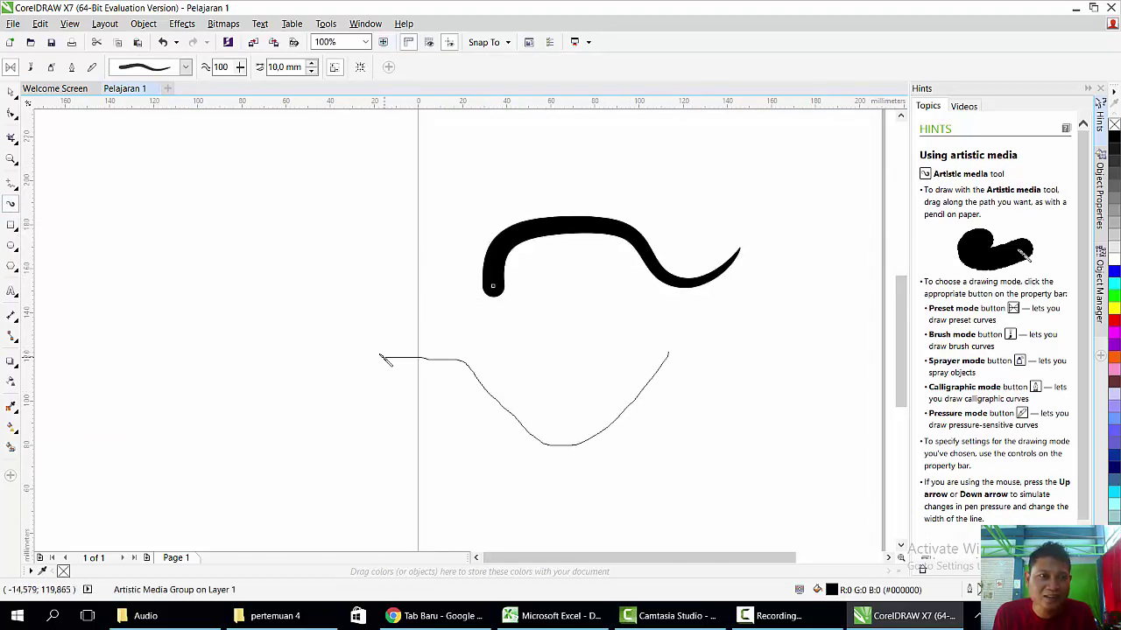
Paint two dashed Artistic brush strokes, 10 mm wide, beside the page's left edge.
left_click(28, 70)
left_click_drag(241, 324, 385, 229)
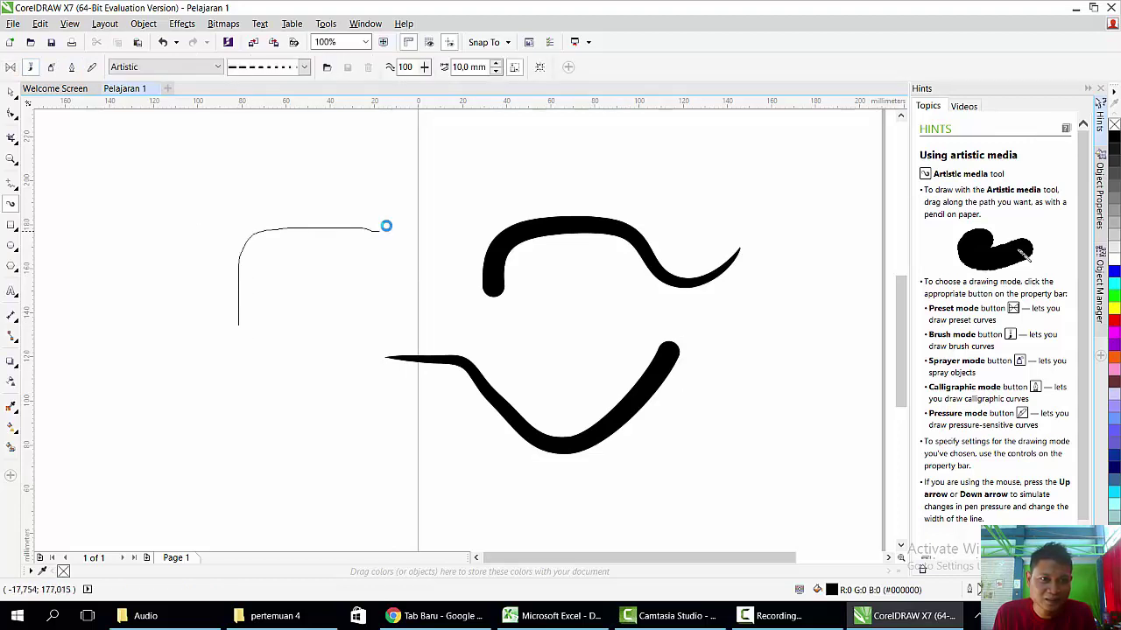
left_click_drag(230, 385, 151, 210)
Apply the rough bristle brush to the last stroke and paint four more bristle strokes across the page, the first one horizontal.
left_click(305, 67)
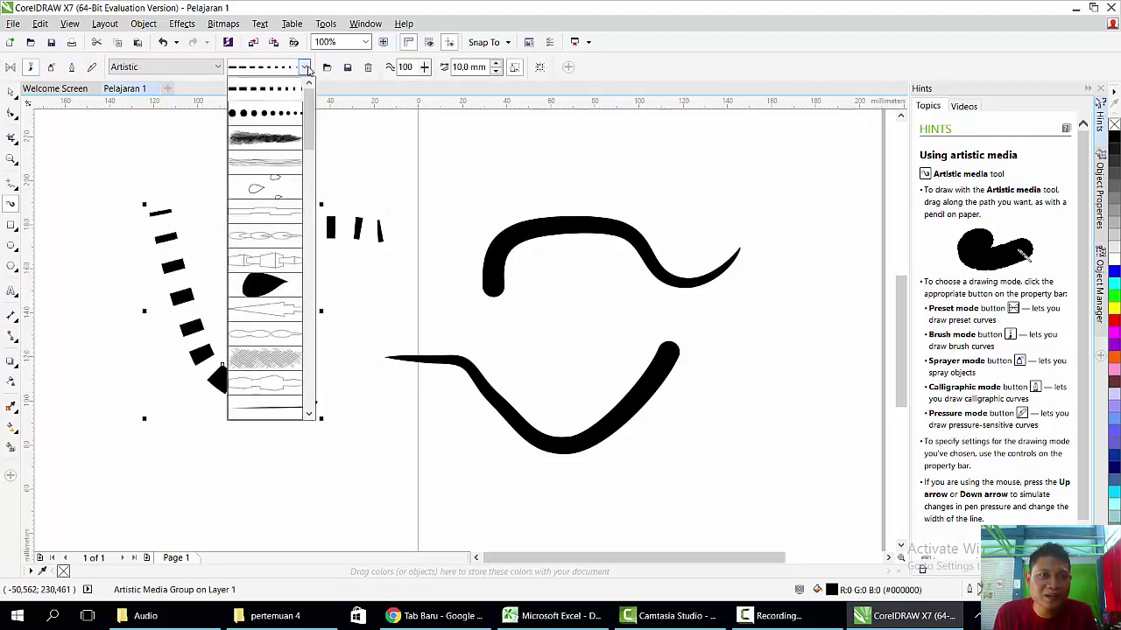
left_click(268, 143)
left_click_drag(356, 167, 699, 166)
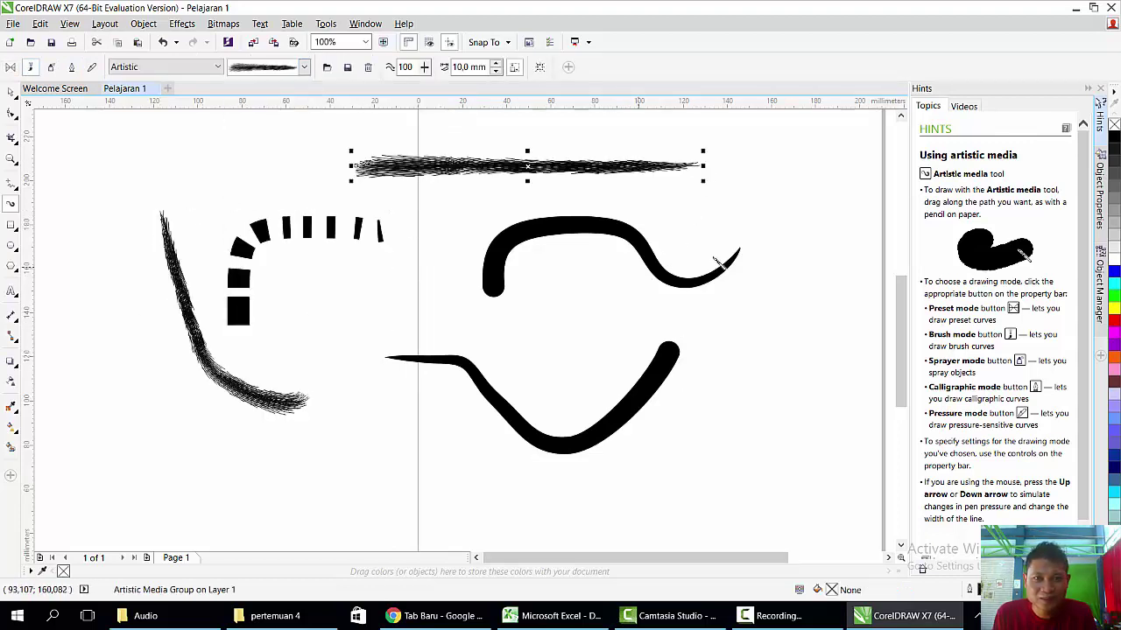
left_click_drag(733, 253, 385, 413)
mouse_move(541, 459)
left_mouse_down()
mouse_move(196, 272)
mouse_move(242, 280)
mouse_move(184, 261)
left_mouse_up()
mouse_move(486, 275)
left_mouse_down()
mouse_move(291, 274)
mouse_move(334, 274)
mouse_move(376, 324)
left_mouse_up()
Undo all the Artistic Media strokes until the drawing area is empty.
key("ctrl+z")
key("ctrl+z")
key("ctrl+z")
key("ctrl+z")
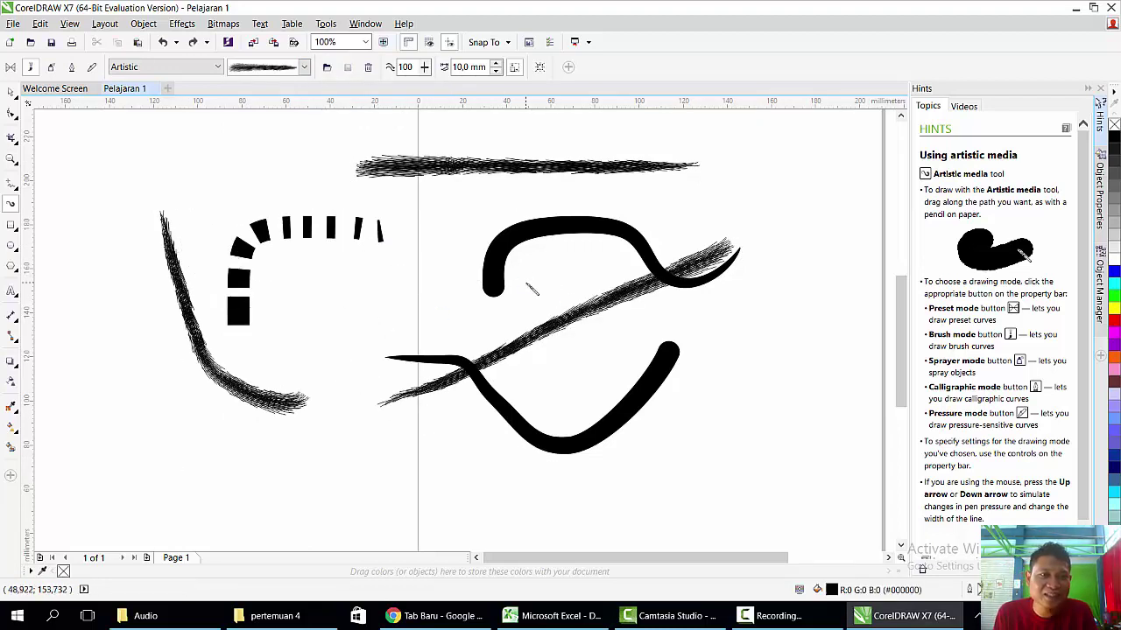
key("ctrl+z")
key("ctrl+z")
key("ctrl+z")
key("ctrl+z")
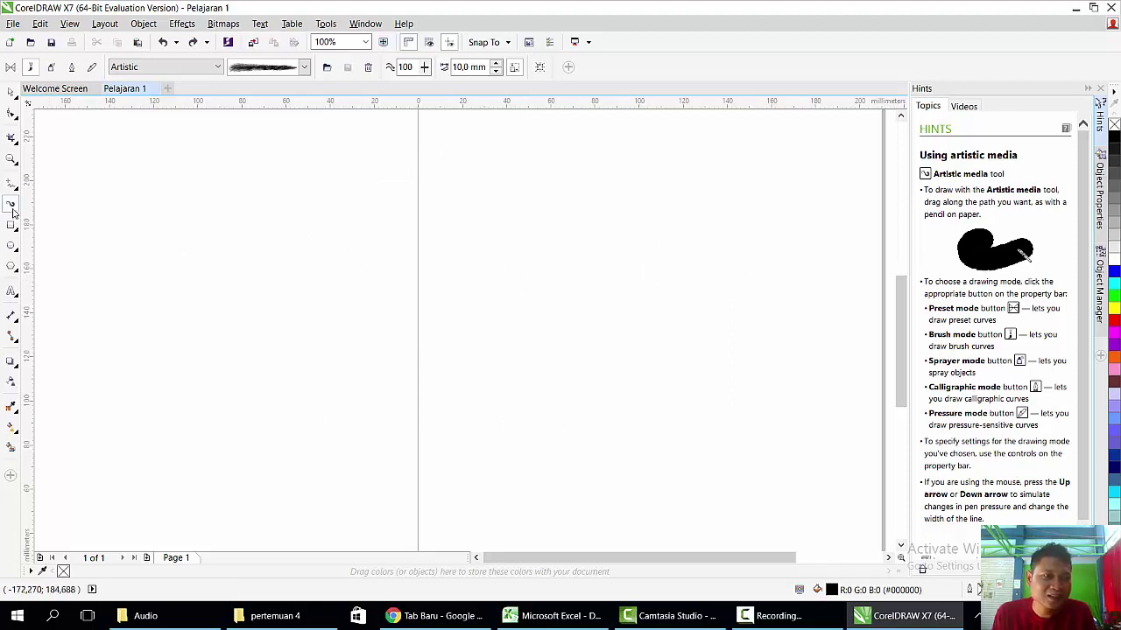
Spray a wavy row of leaves across the page's left edge using Artistic Media sprayer mode with the Plants category.
left_click(51, 71)
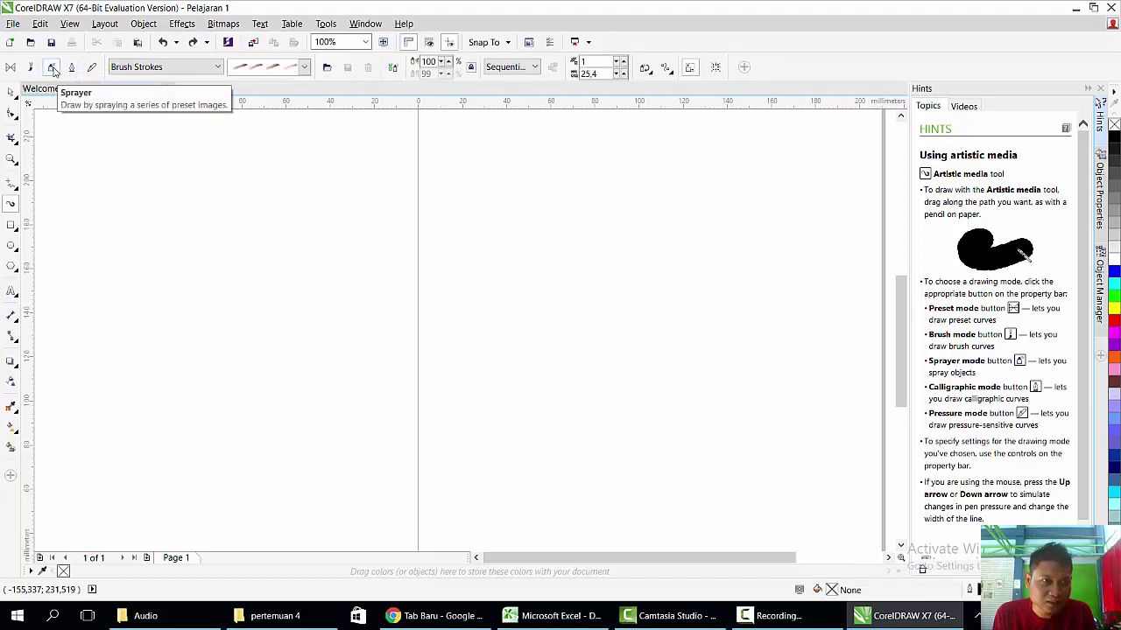
left_click(195, 70)
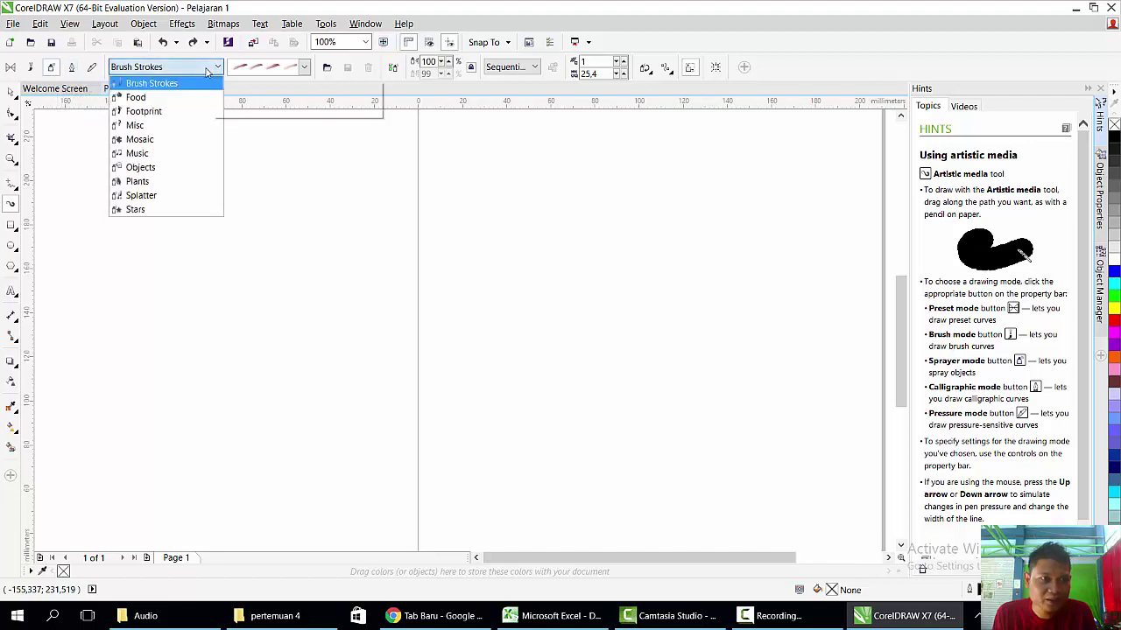
left_click(45, 76)
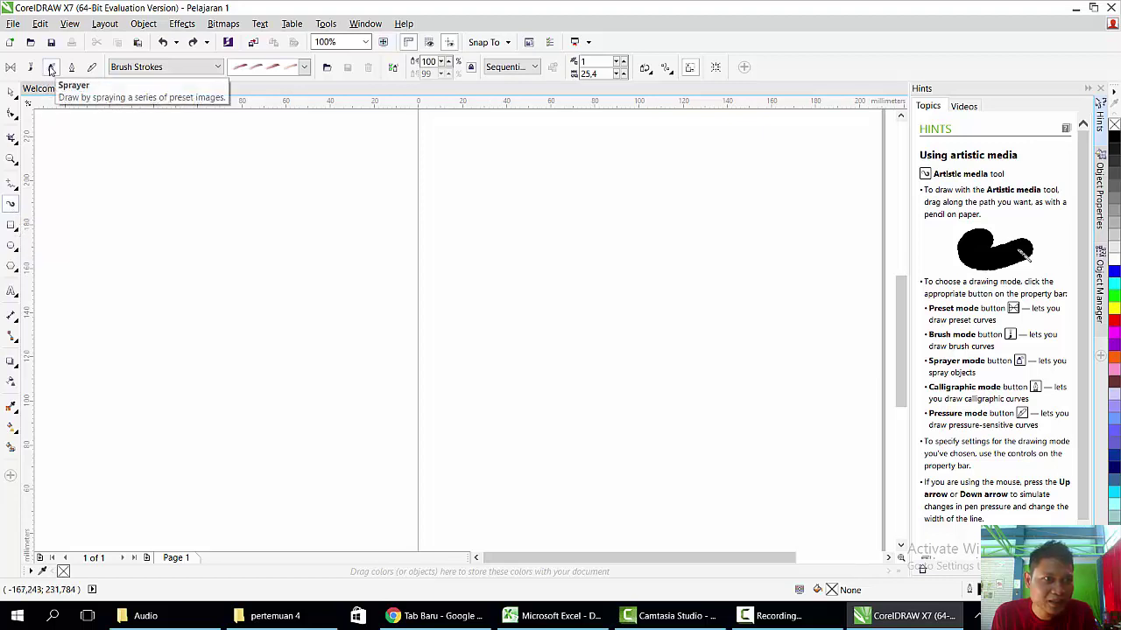
left_click(171, 66)
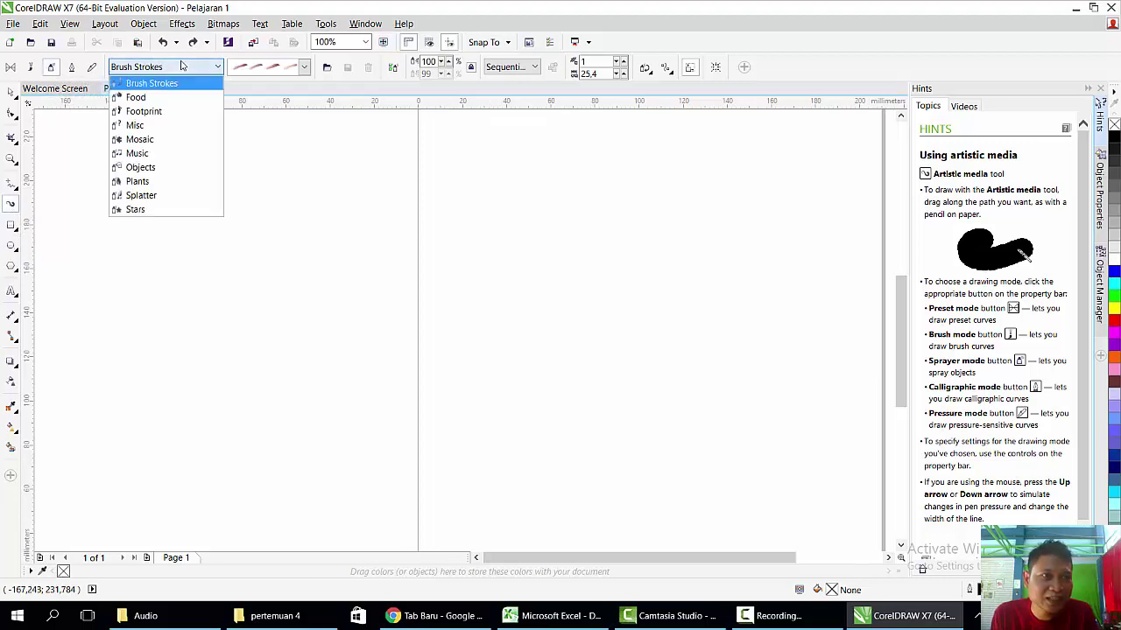
left_click(154, 182)
left_click(304, 67)
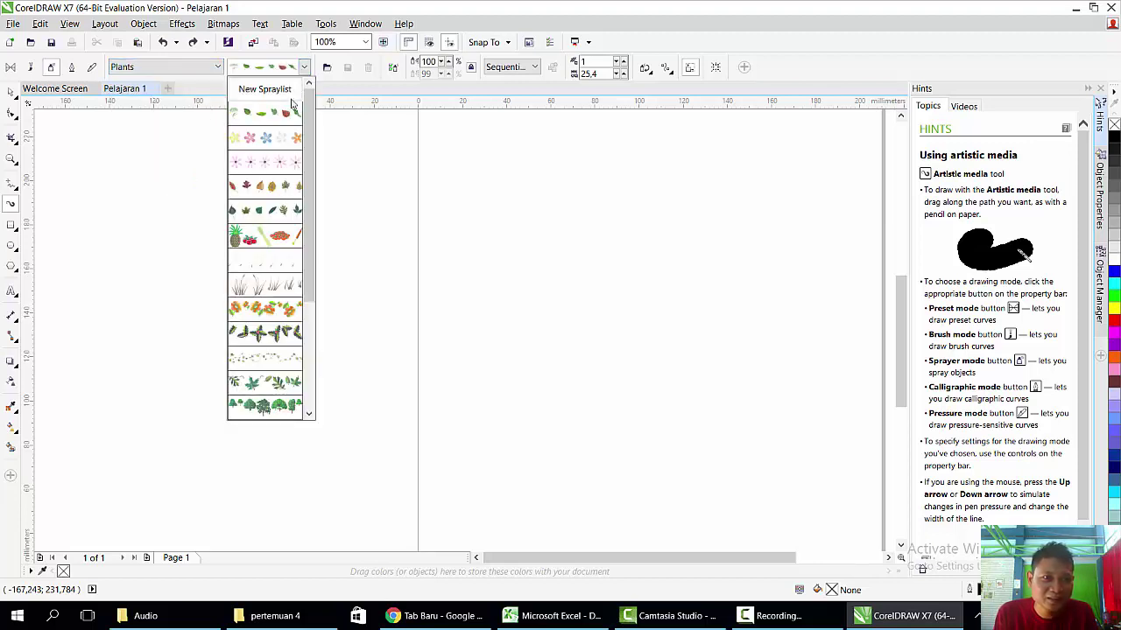
left_click(293, 169)
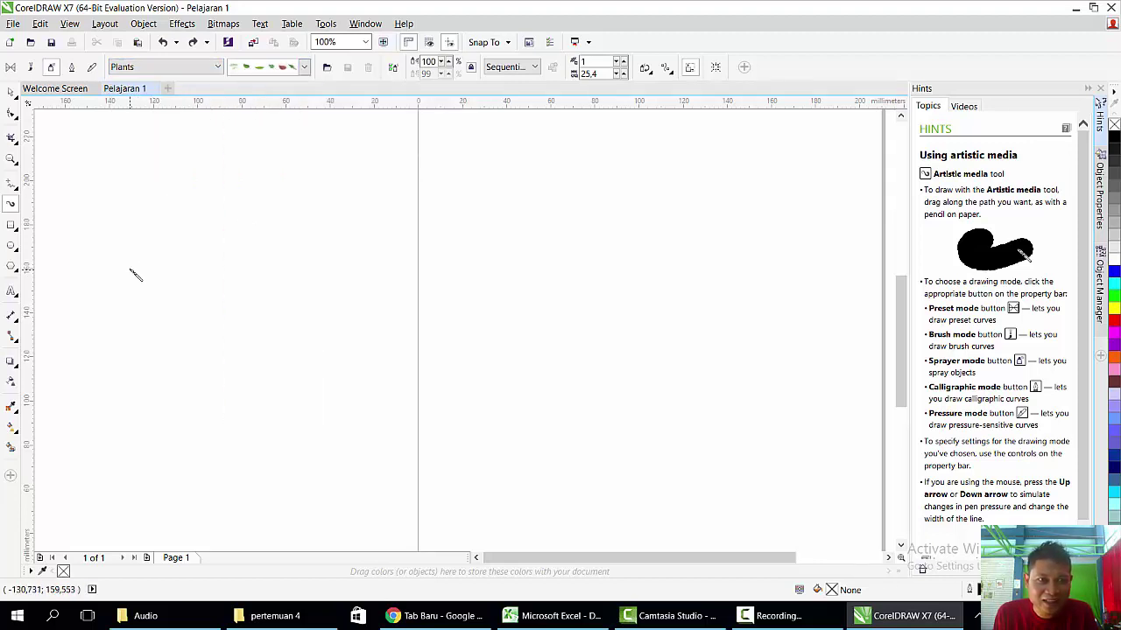
mouse_move(132, 263)
left_mouse_down()
mouse_move(217, 247)
mouse_move(599, 229)
left_mouse_up()
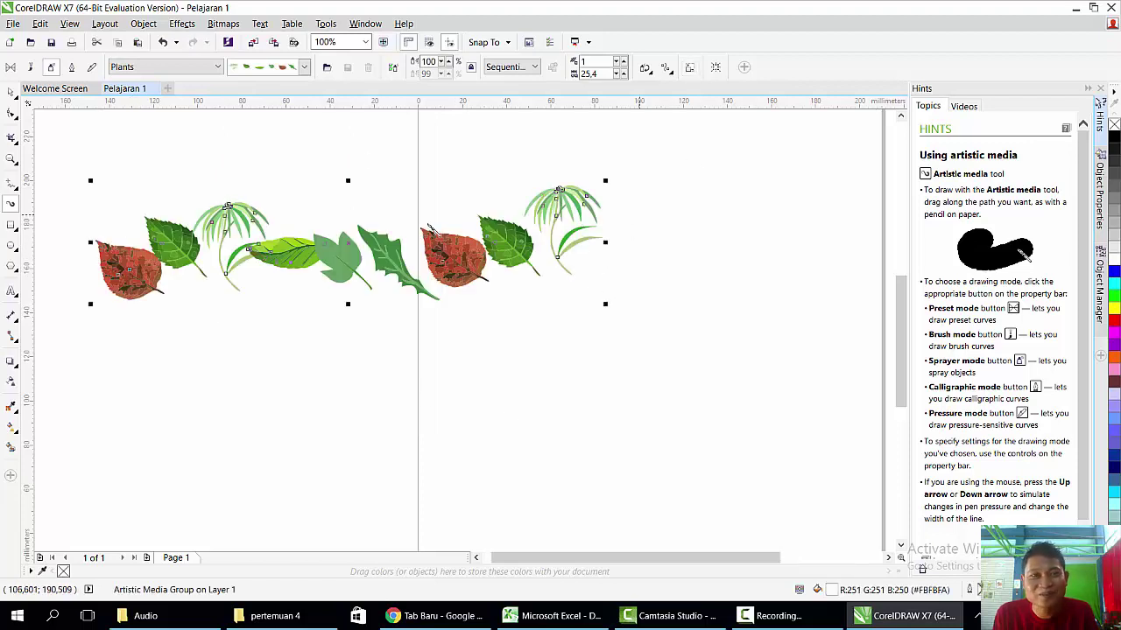
Change the leaf stroke to the multicoloured flower spraylist and spray a second flower stroke below it.
left_click(303, 68)
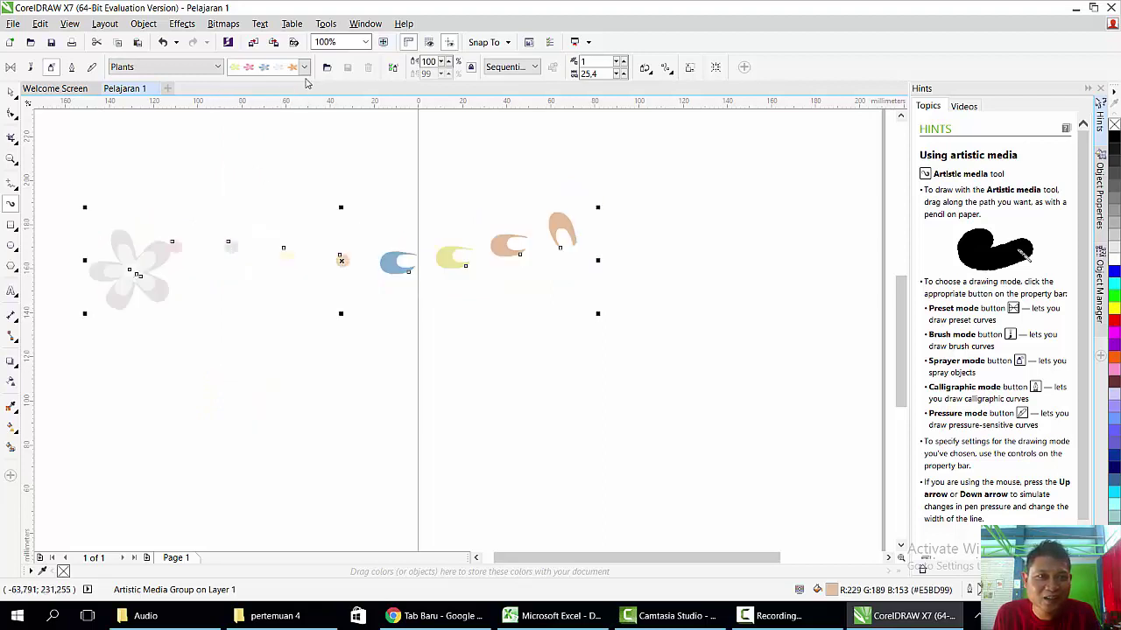
left_click_drag(183, 458, 555, 345)
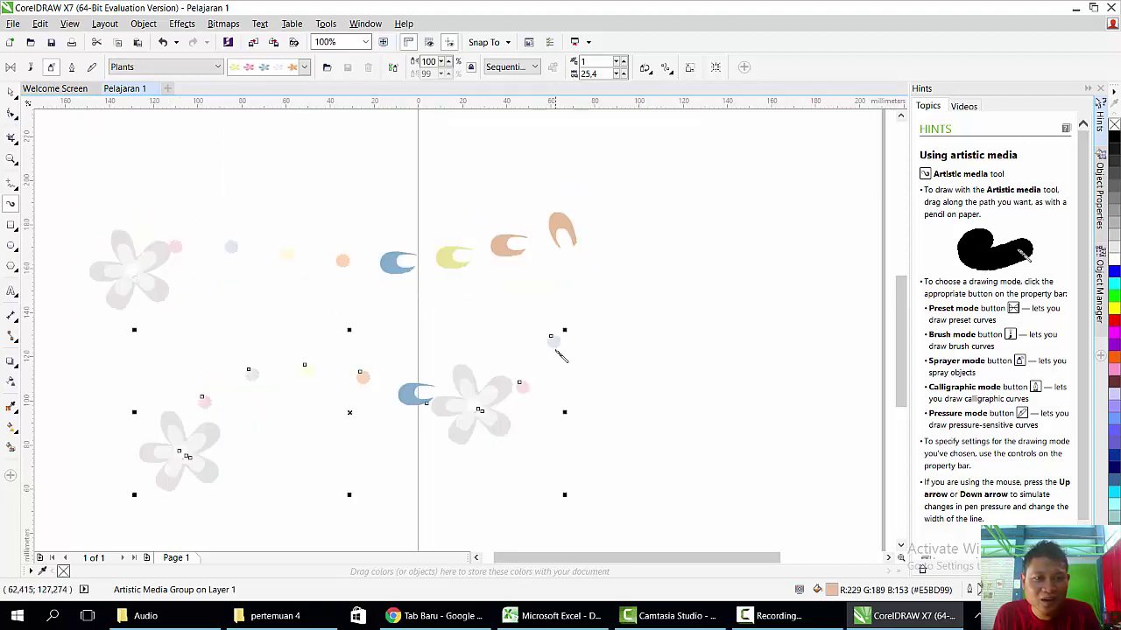
Change the lower spray stroke to the mixed leaf spraylist and move it to the right, mostly onto the page.
left_click(304, 66)
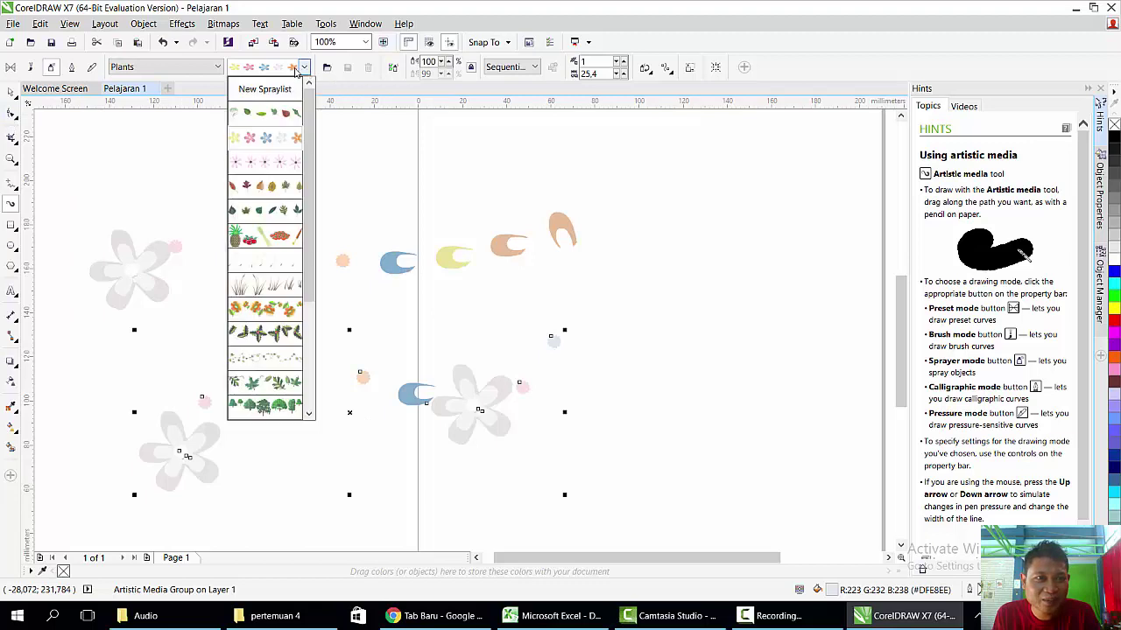
left_click(267, 123)
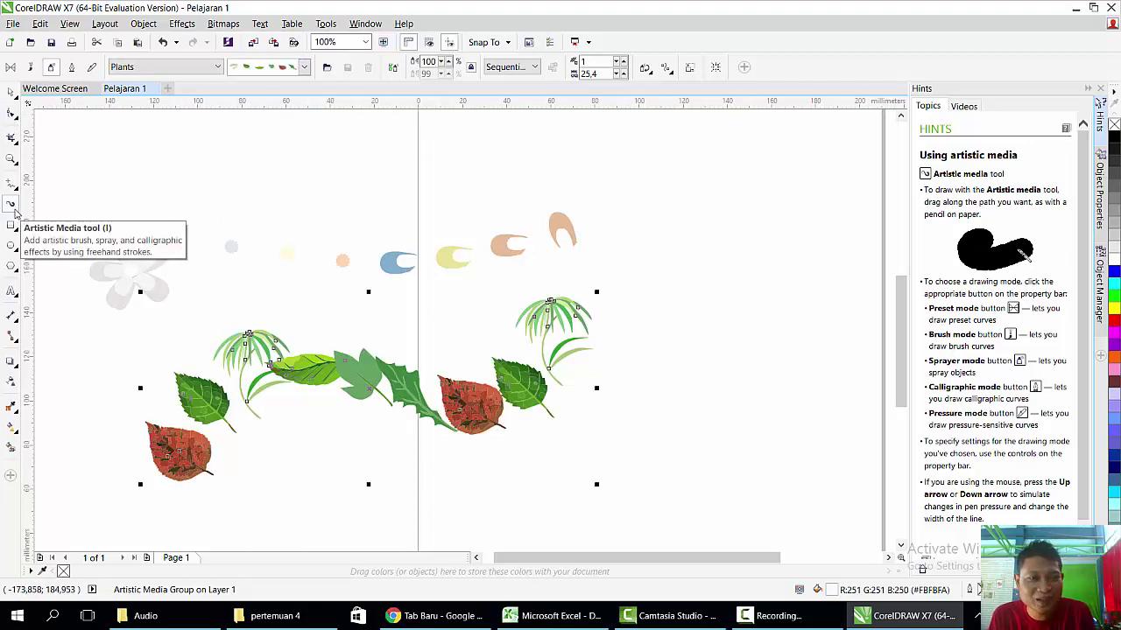
left_click(11, 93)
left_click_drag(397, 401, 584, 364)
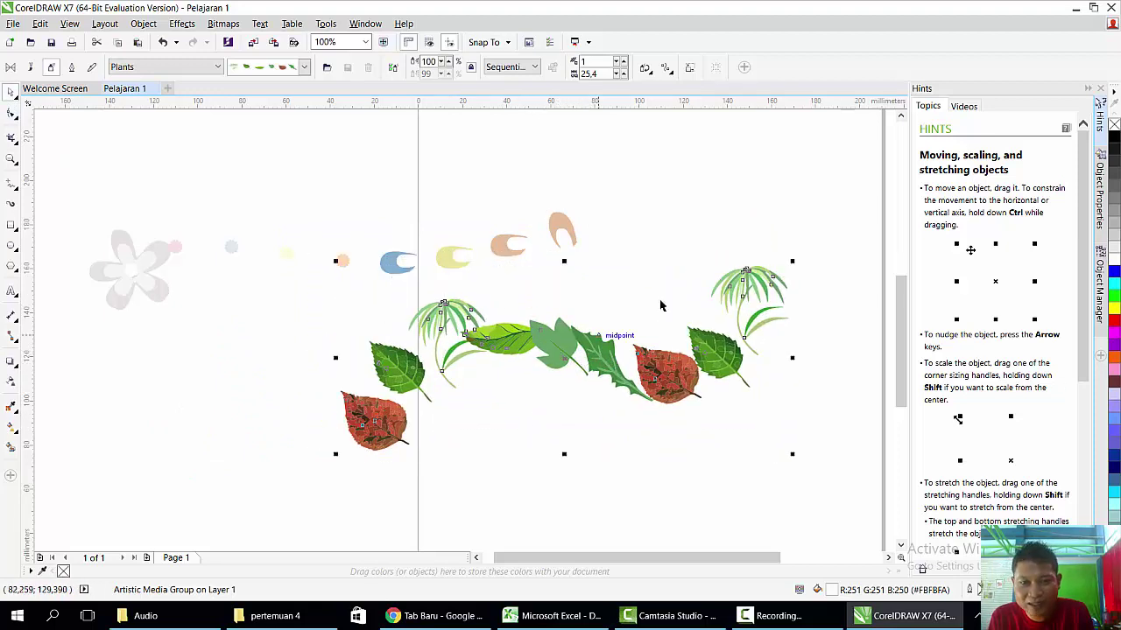
Break the lower leaf stroke apart from its path and delete the separated path curve.
key("Escape")
left_click(652, 375)
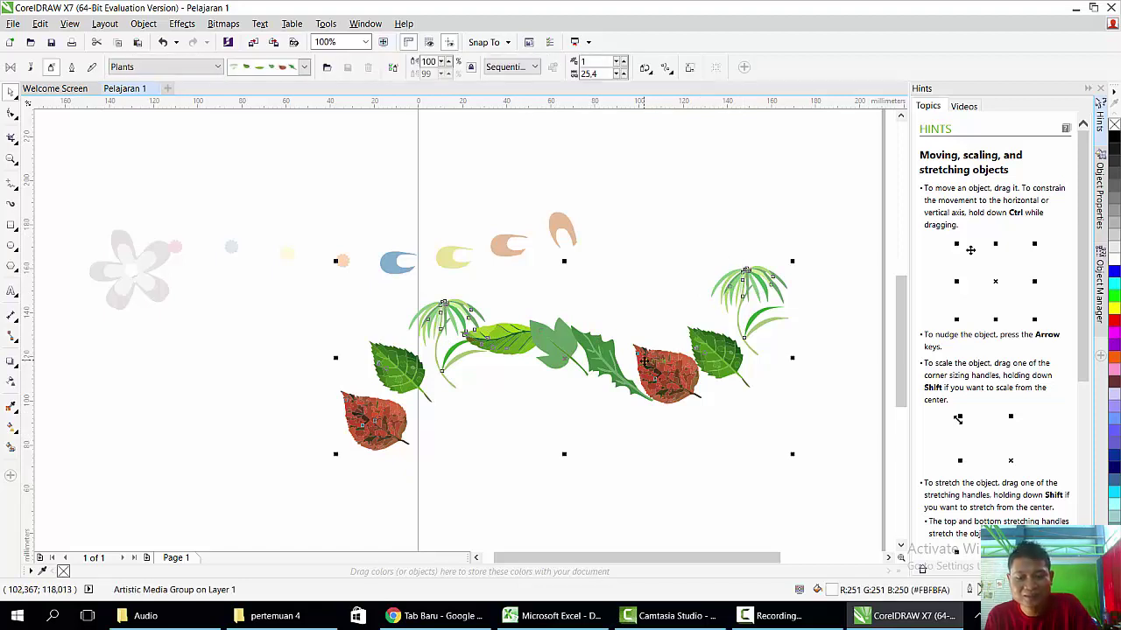
key("ctrl+k")
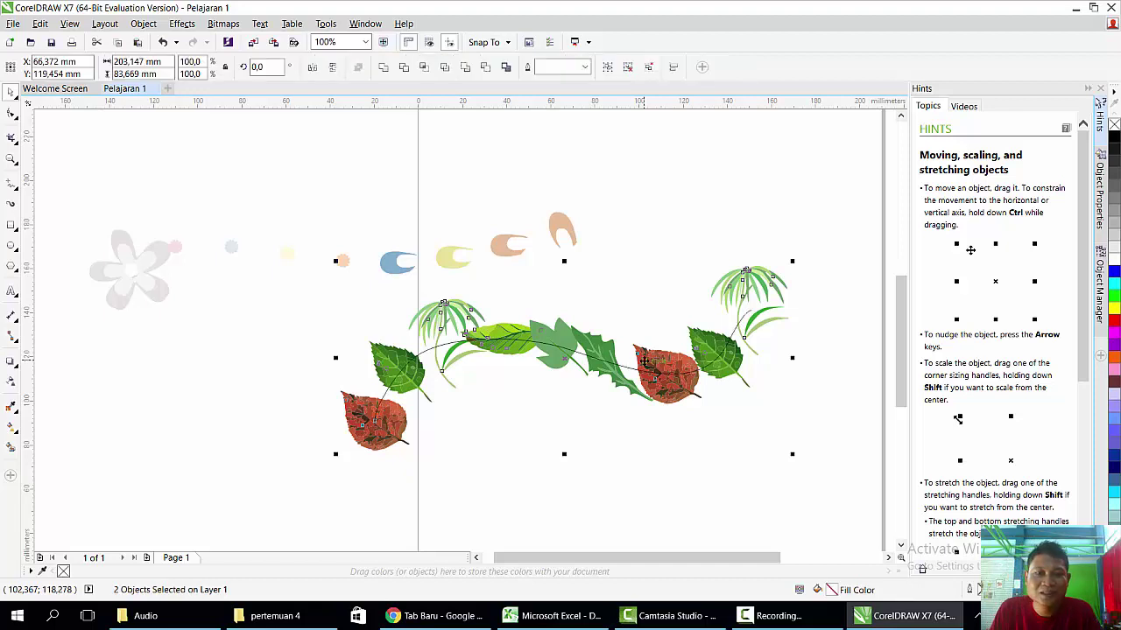
left_click(594, 426)
left_click(542, 394)
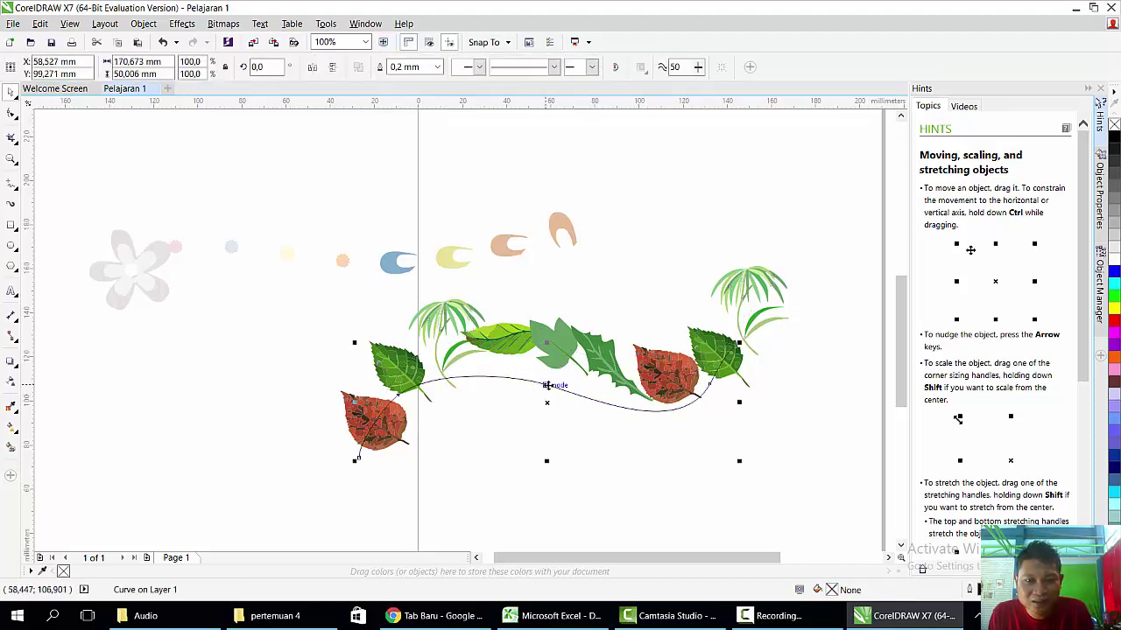
key("Delete")
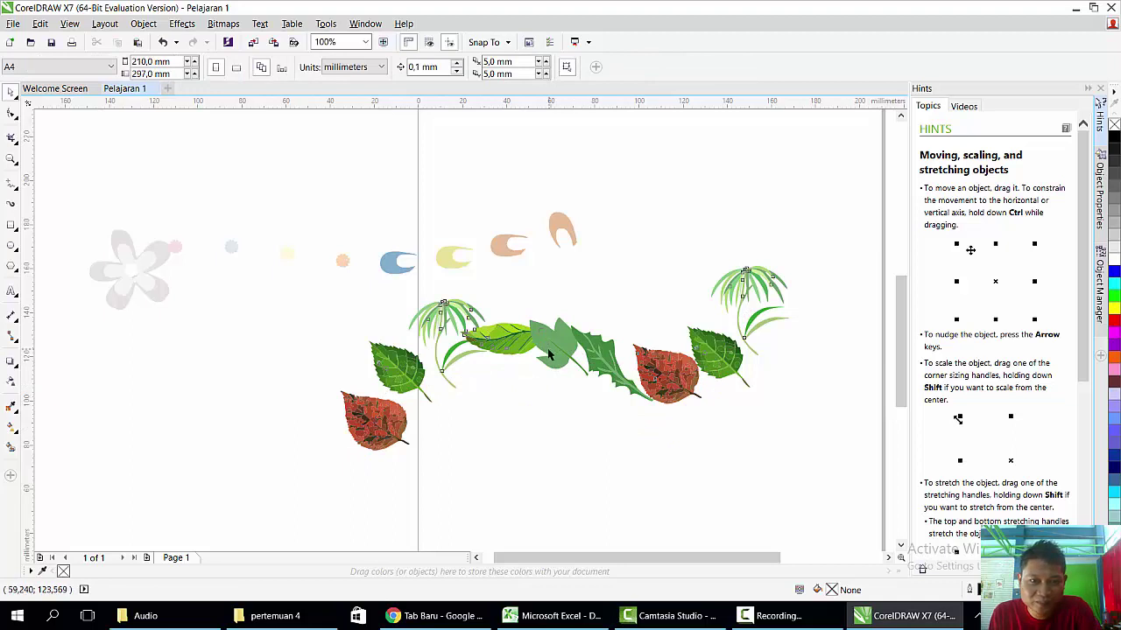
Move the leaf group up by about 6 mm and ungroup it into individual leaves.
mouse_move(549, 354)
left_mouse_down()
mouse_move(541, 395)
mouse_move(547, 357)
mouse_move(577, 341)
mouse_move(549, 345)
left_mouse_up()
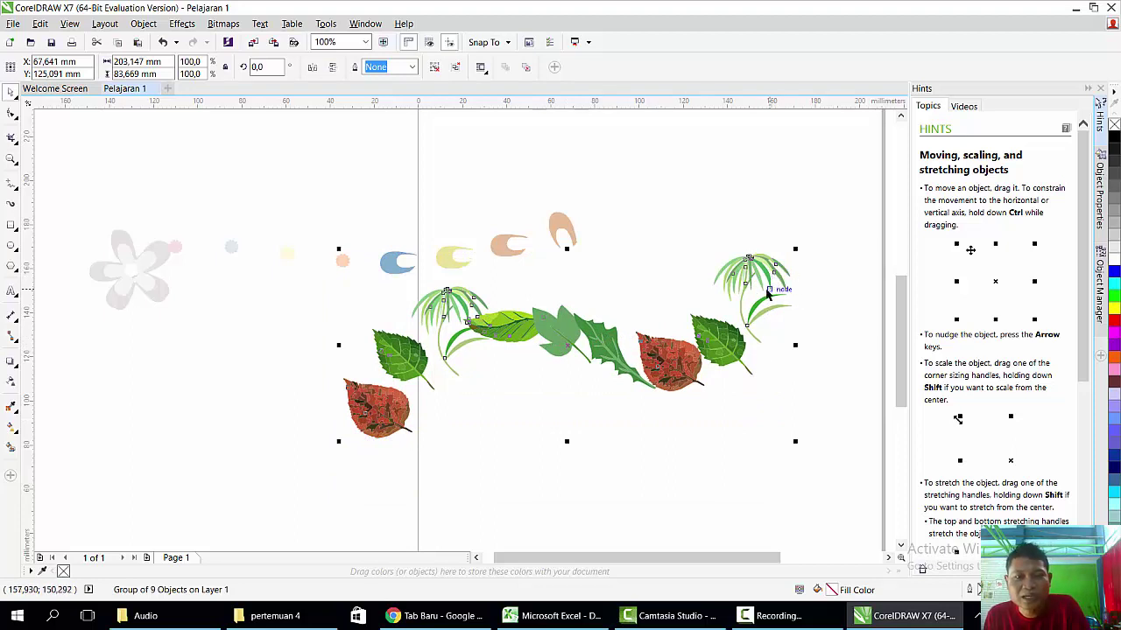
key("ctrl+u")
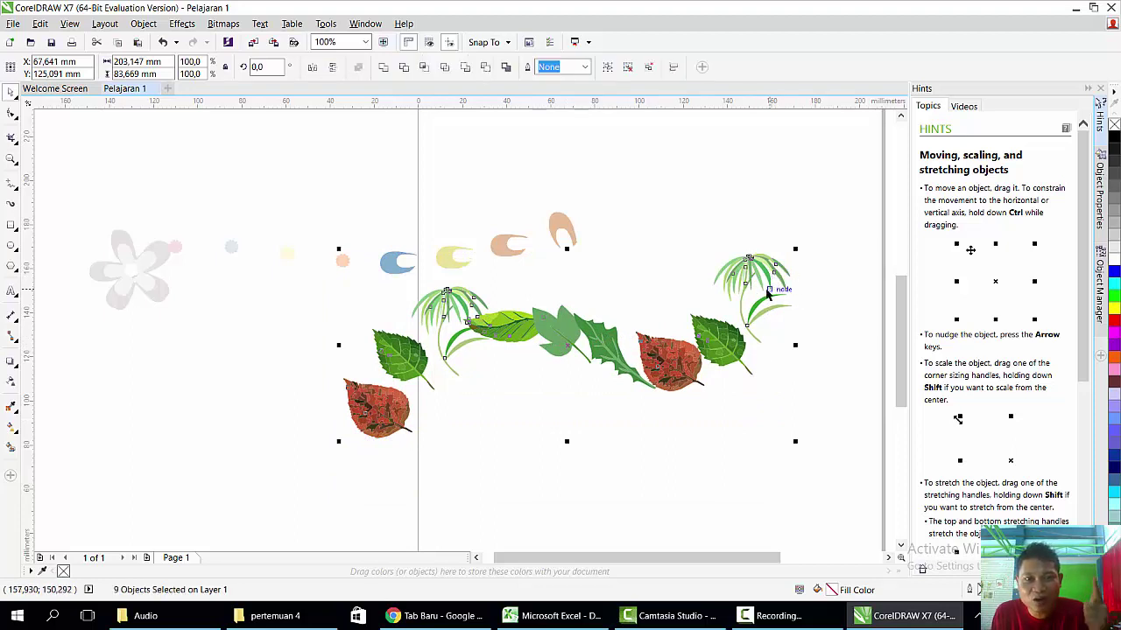
Spread the ungrouped leaves and plants apart, moving them individually to separate spots on and beside the page.
left_click(709, 190)
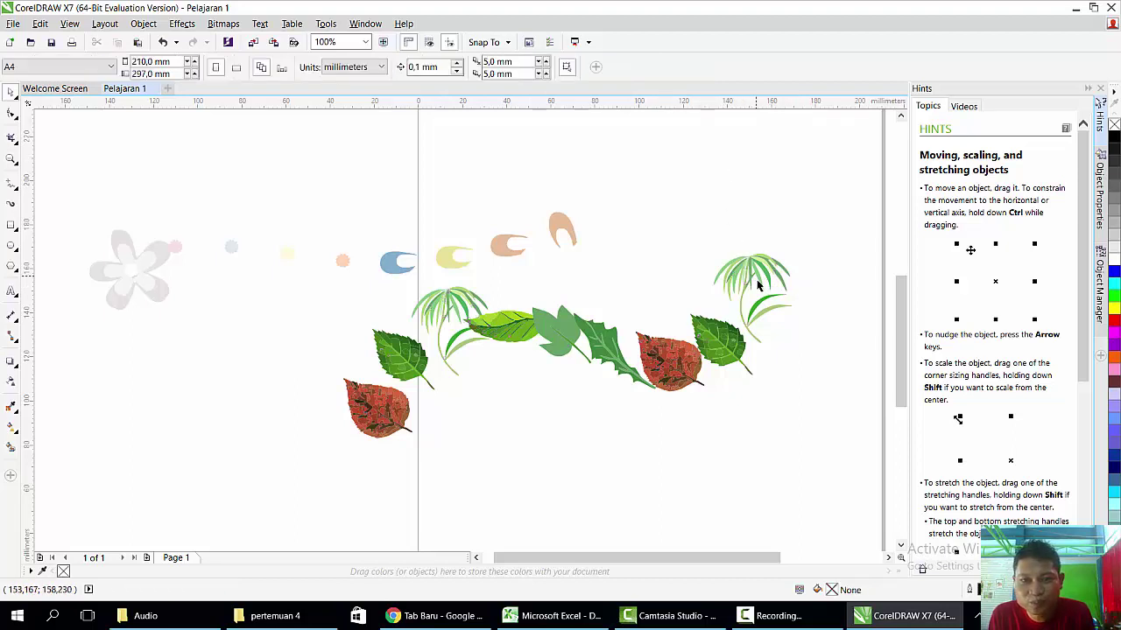
left_click_drag(758, 285, 778, 202)
left_click_drag(734, 345, 828, 333)
left_click_drag(689, 370, 745, 426)
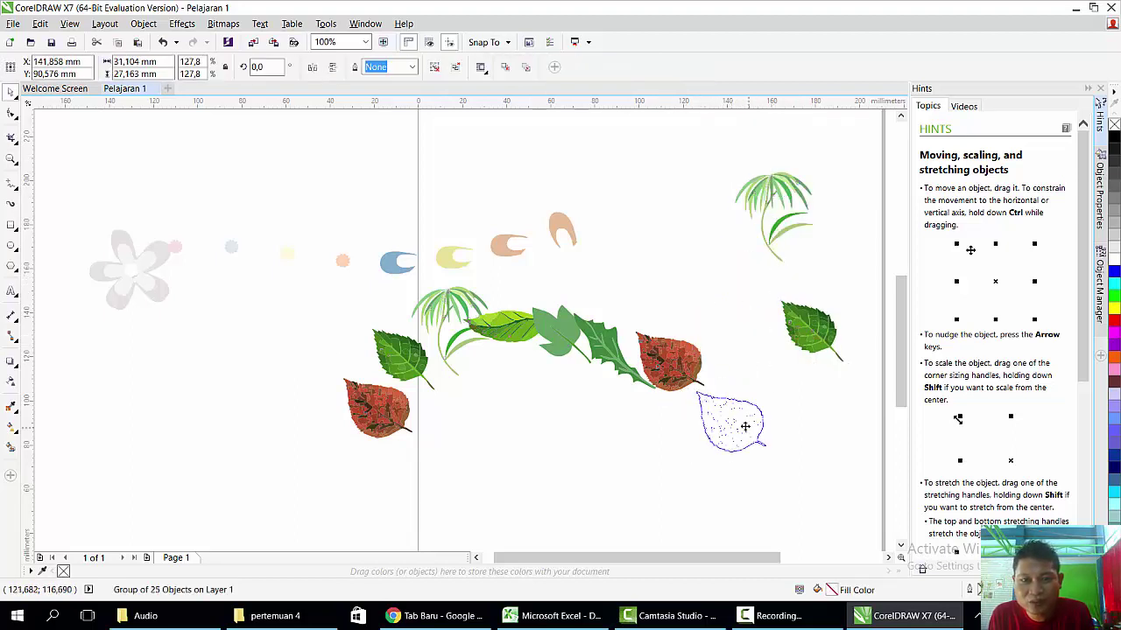
left_click_drag(612, 344, 750, 292)
left_click_drag(565, 340, 554, 426)
left_click_drag(536, 324, 616, 301)
left_click_drag(446, 317, 267, 326)
left_click_drag(398, 351, 453, 333)
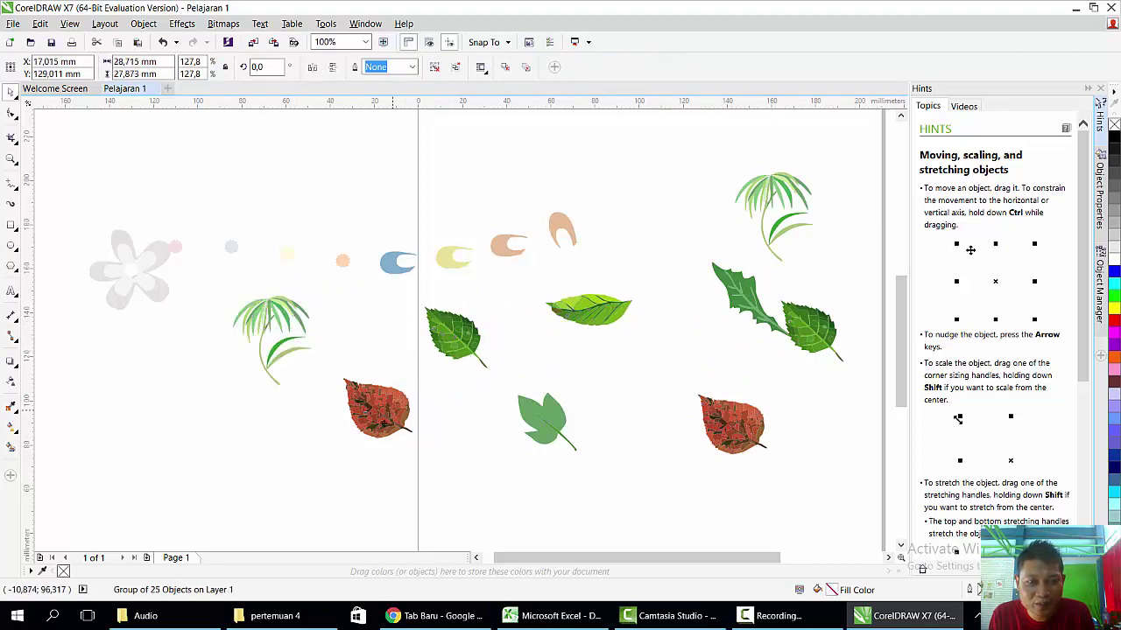
left_click_drag(377, 408, 354, 446)
left_click_drag(546, 396, 515, 394)
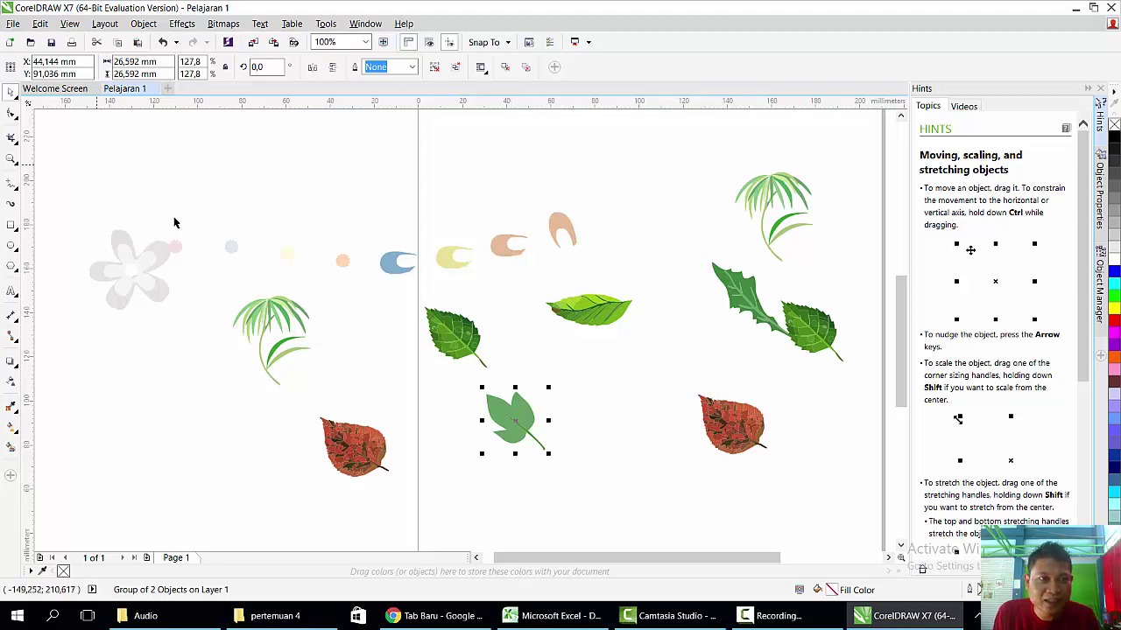
Delete the faded flower artistic media stroke and all the individual leaves.
left_click(173, 222)
left_click(128, 261)
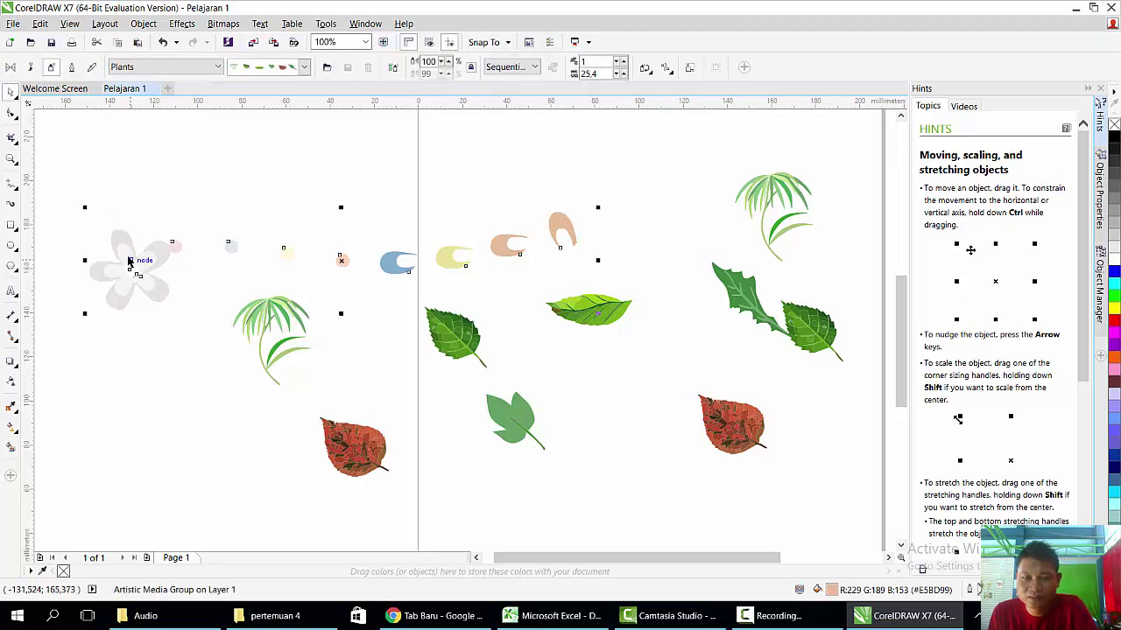
key("Delete")
left_click_drag(343, 313, 858, 507)
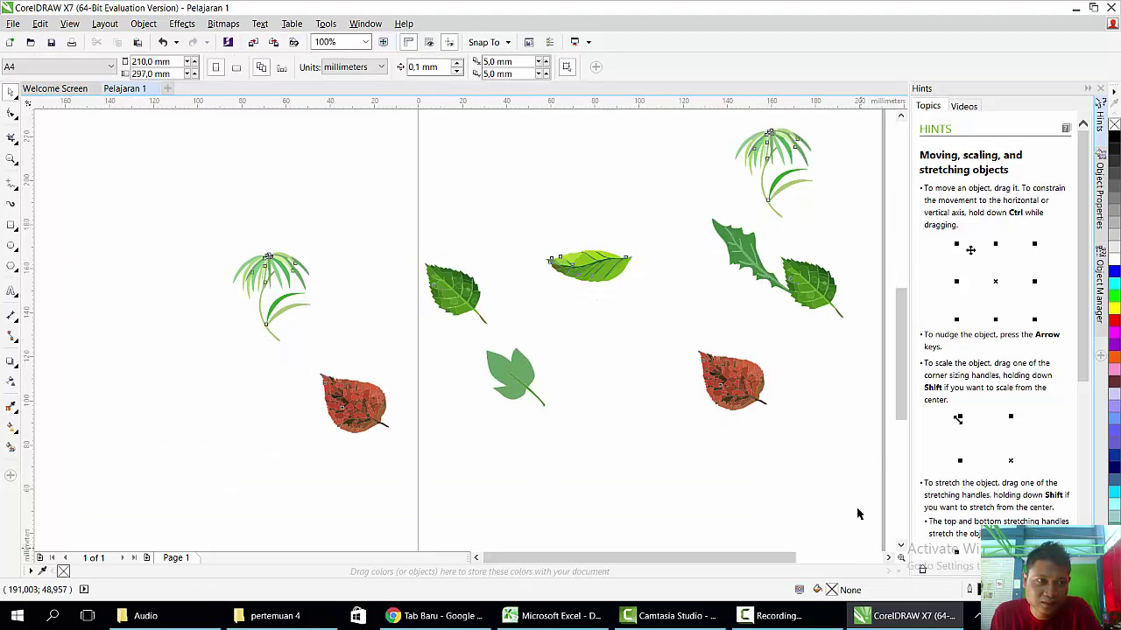
key("Delete")
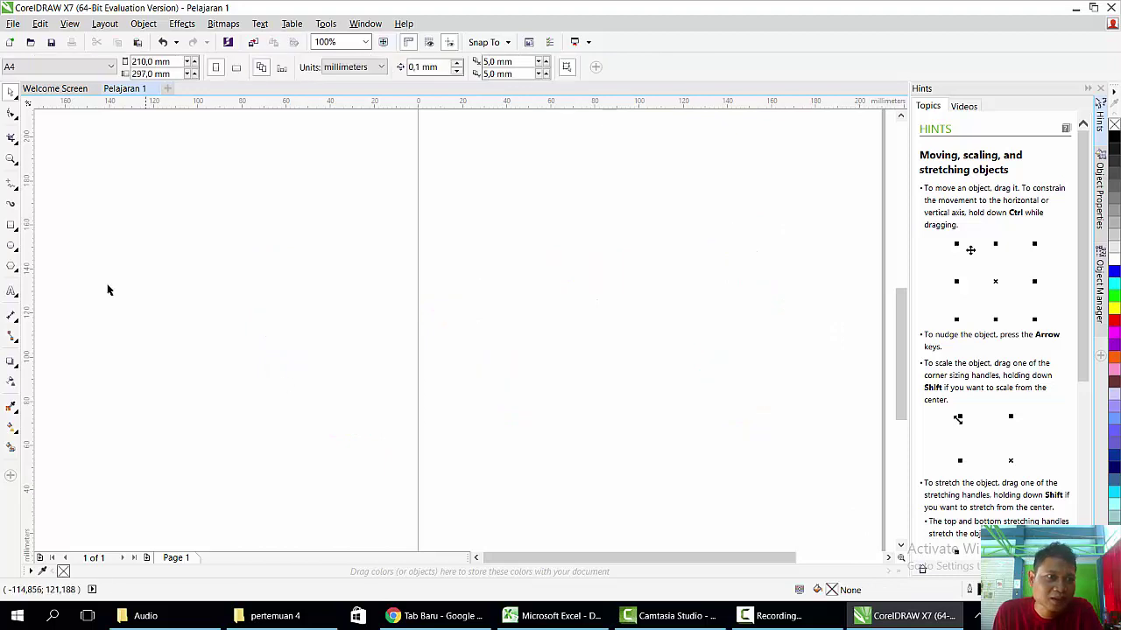
Draw seven overlapping rectangles on and around the page, plus a separate square off the page's lower-left side.
left_click(11, 226)
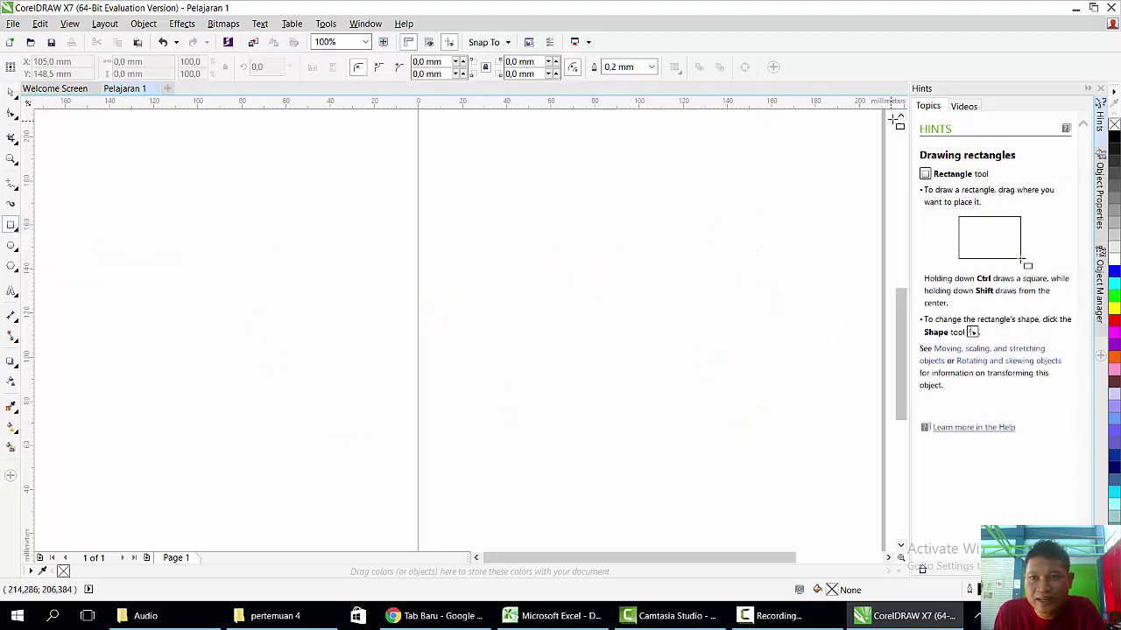
scroll(875, 189, "up", 5)
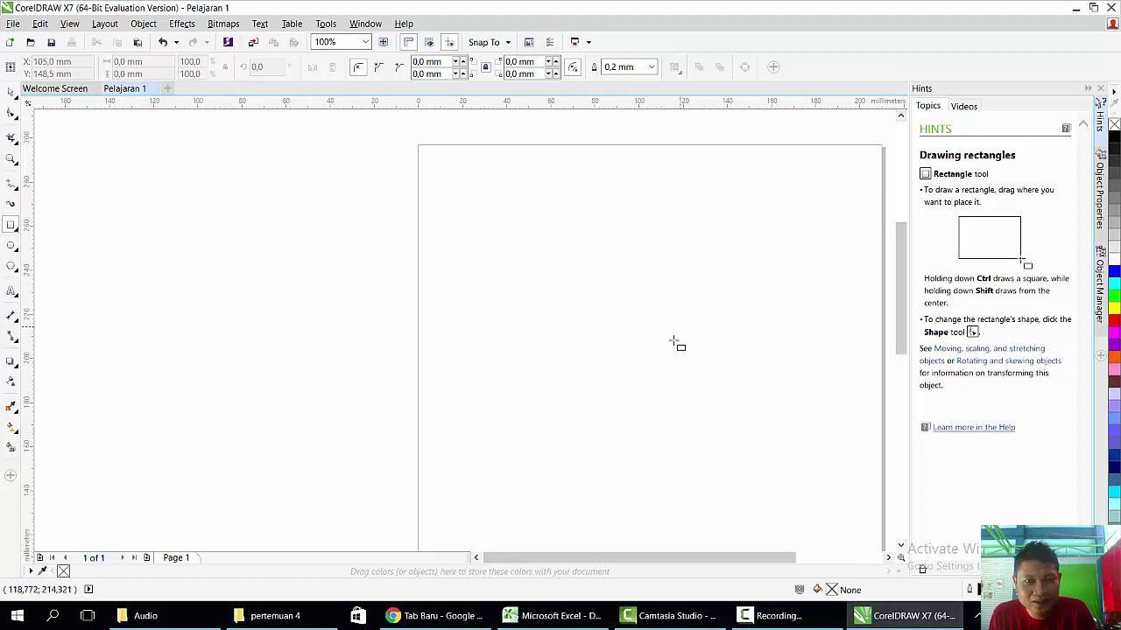
key("z")
key("F3")
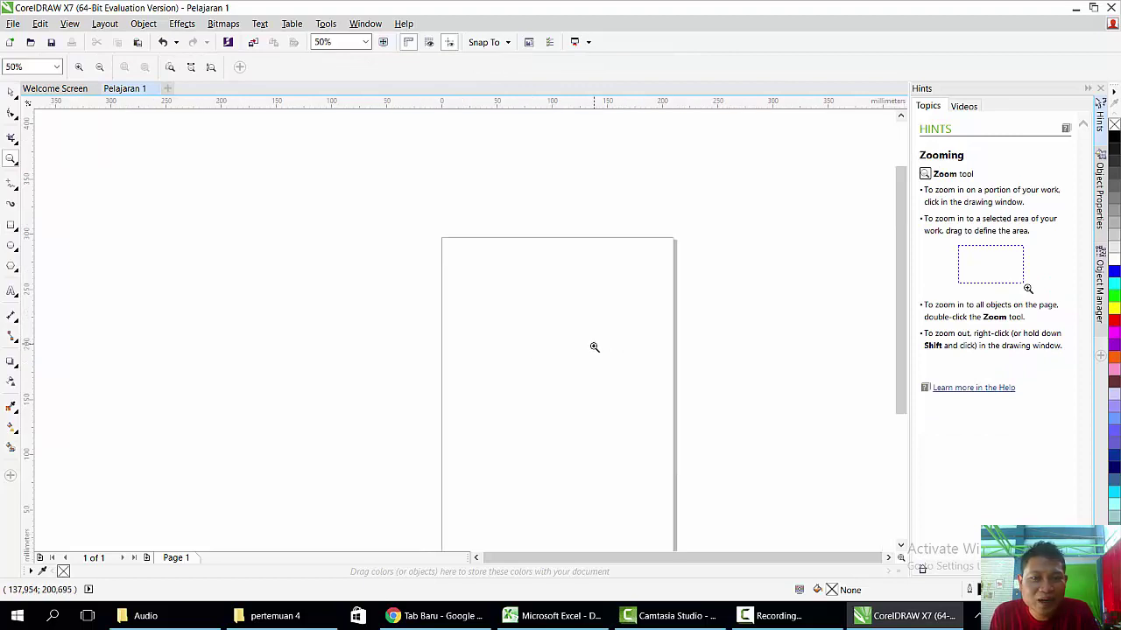
left_click_drag(592, 334, 588, 272)
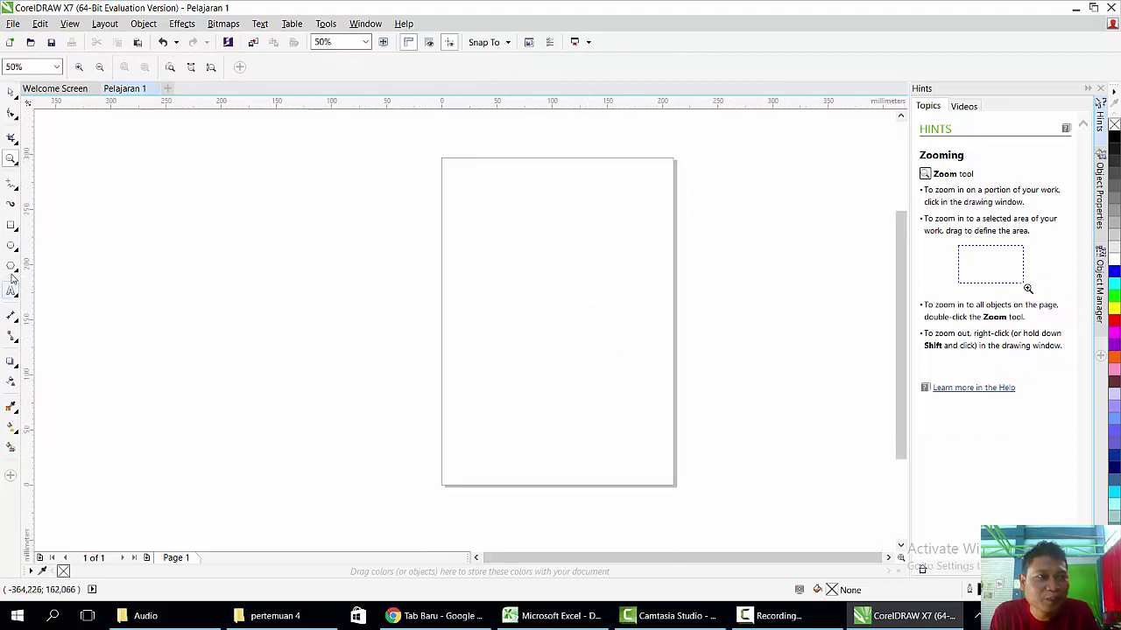
left_click(12, 225)
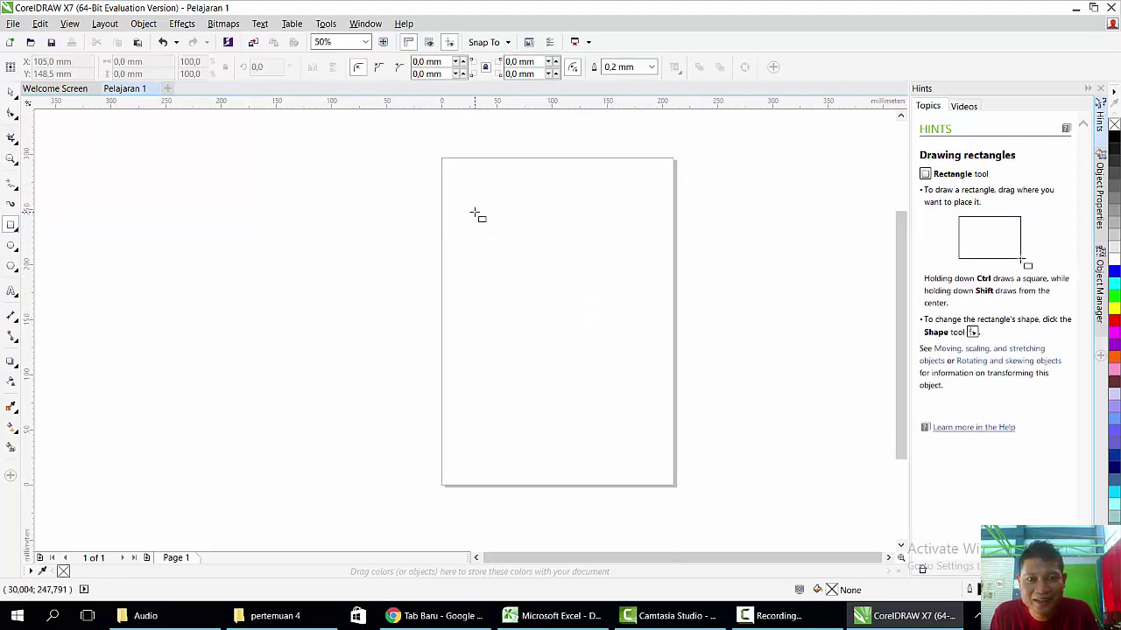
mouse_move(476, 213)
left_mouse_down()
mouse_move(532, 258)
mouse_move(673, 316)
left_mouse_up()
left_click_drag(561, 250, 718, 363)
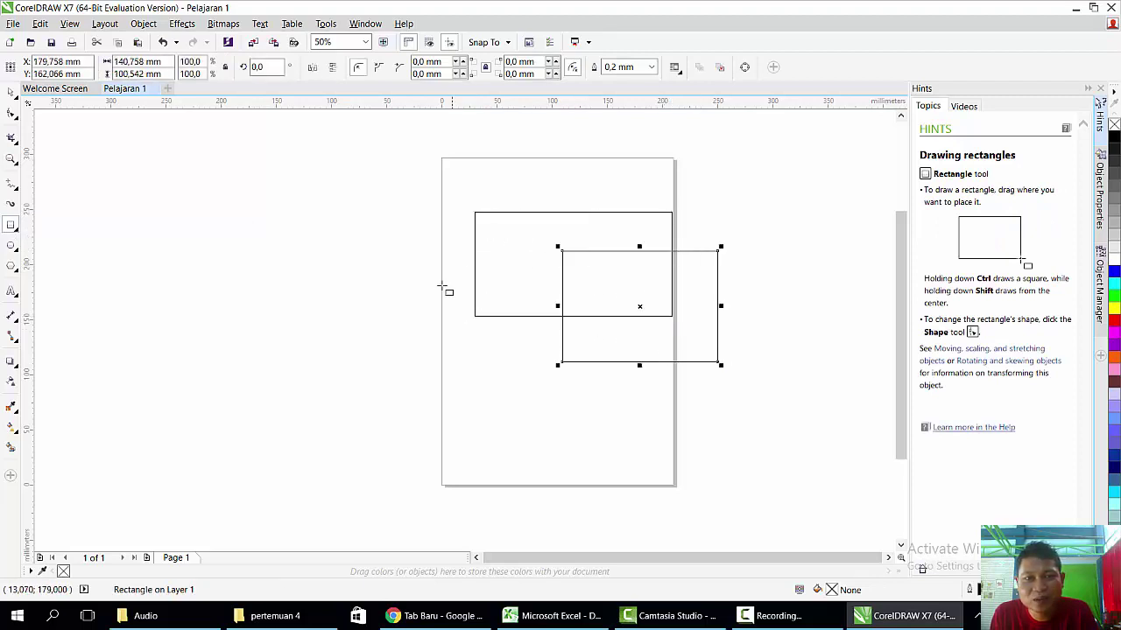
left_click_drag(440, 295, 568, 469)
left_click_drag(359, 209, 493, 325)
left_click_drag(227, 191, 429, 346)
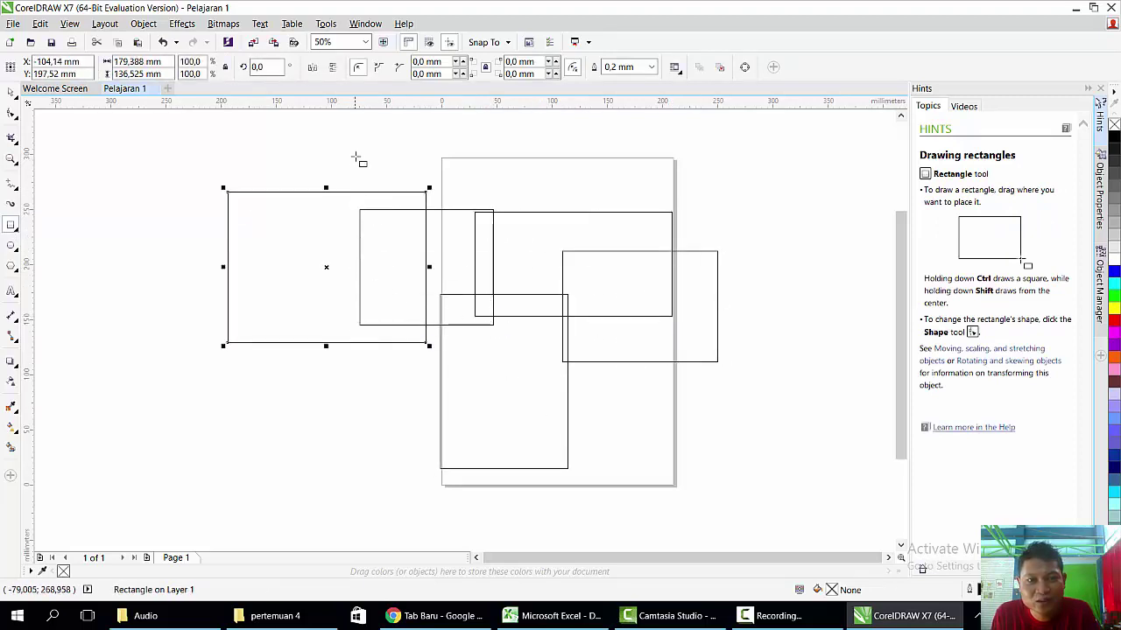
left_click_drag(355, 158, 532, 317)
left_click_drag(498, 186, 665, 281)
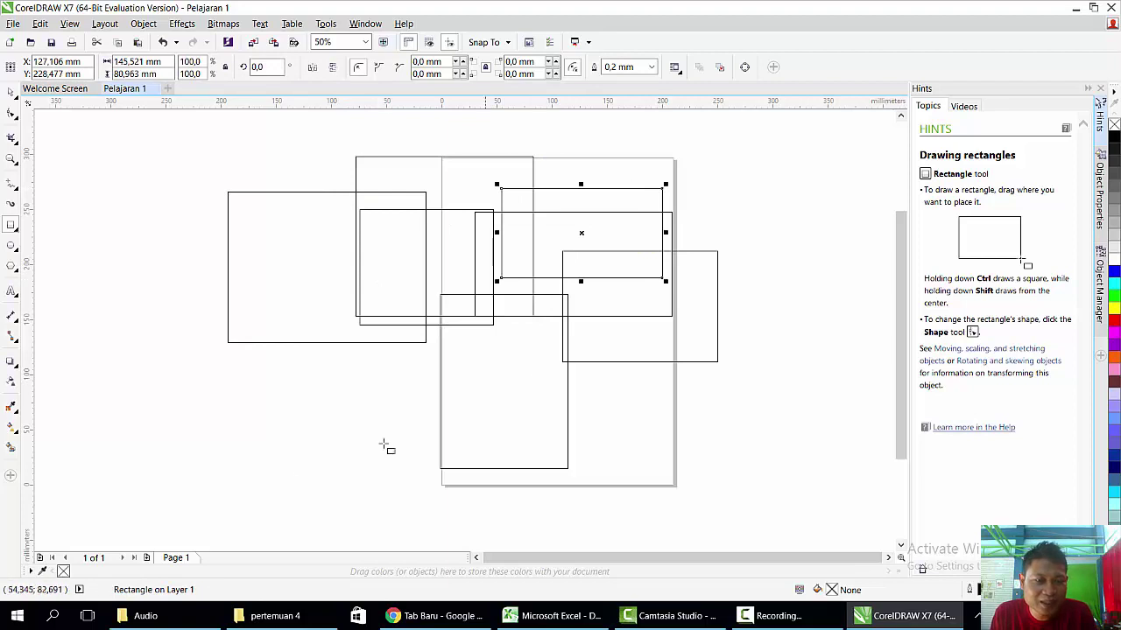
left_click_drag(143, 366, 282, 435)
Replace all the rectangles with one square about 161 mm per side, centred across the page width.
key("ctrl+a")
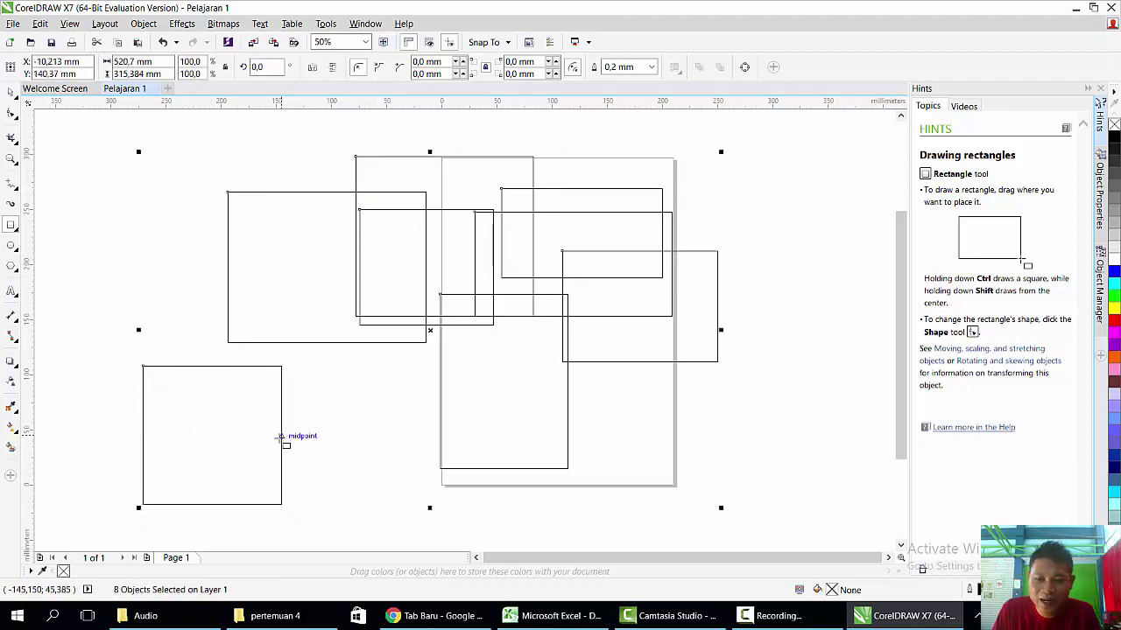
key("Delete")
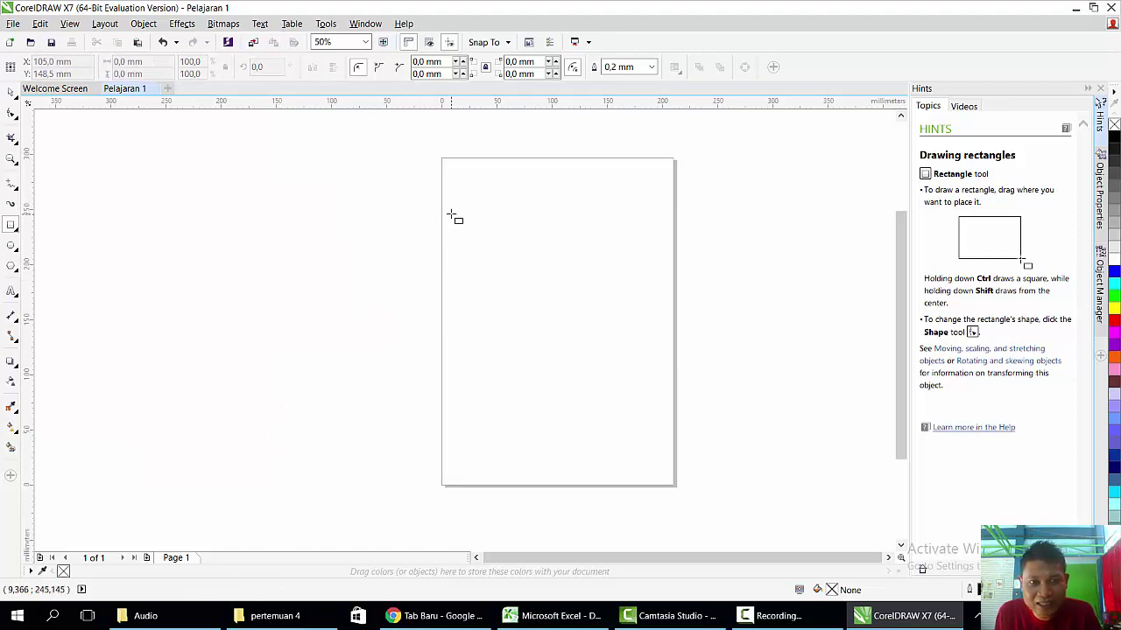
left_click_drag(451, 208, 629, 383)
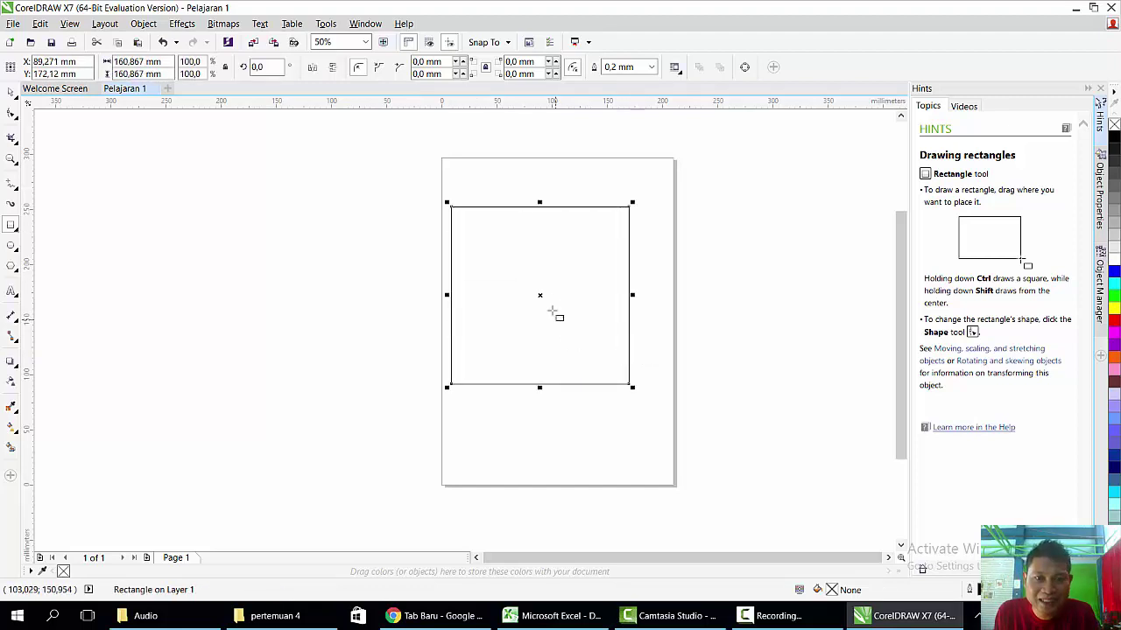
left_click_drag(541, 296, 558, 296)
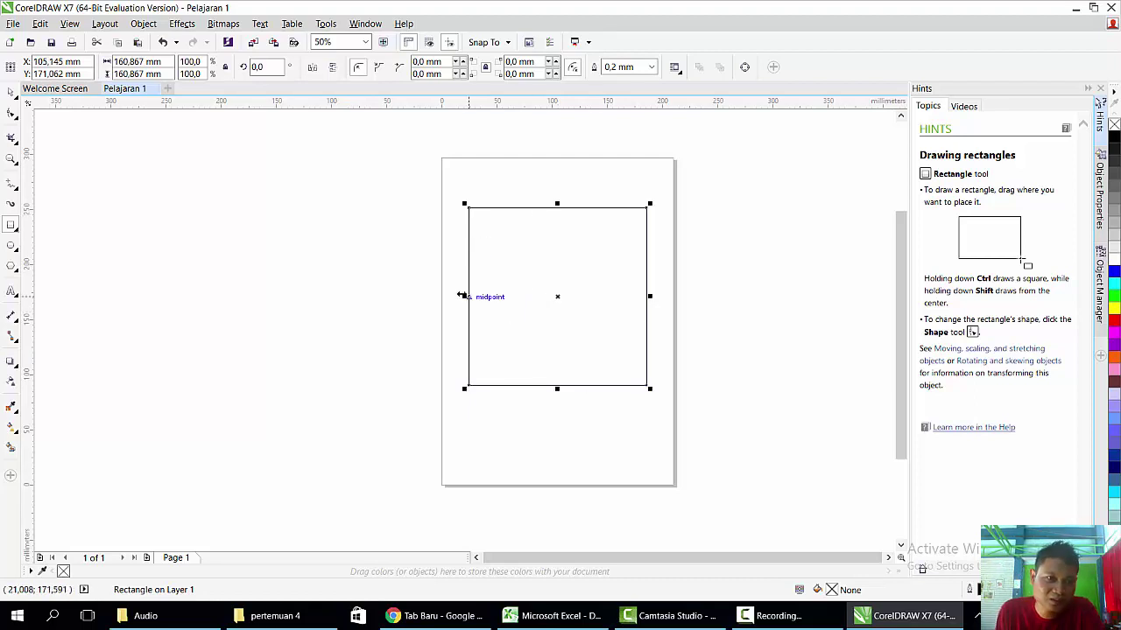
Draw a tilted 3-point rectangle, about 163 by 79 mm overall, outside the page's left edge and move it up about 67 mm.
left_click(14, 226)
left_click(61, 240)
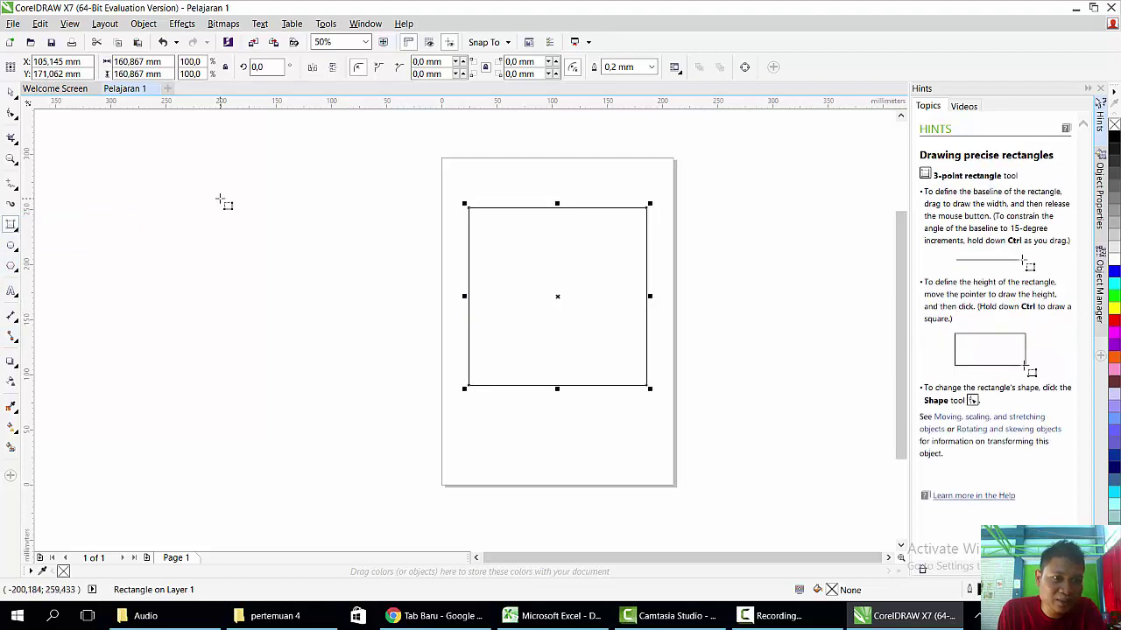
left_click_drag(220, 200, 376, 343)
left_click(202, 349)
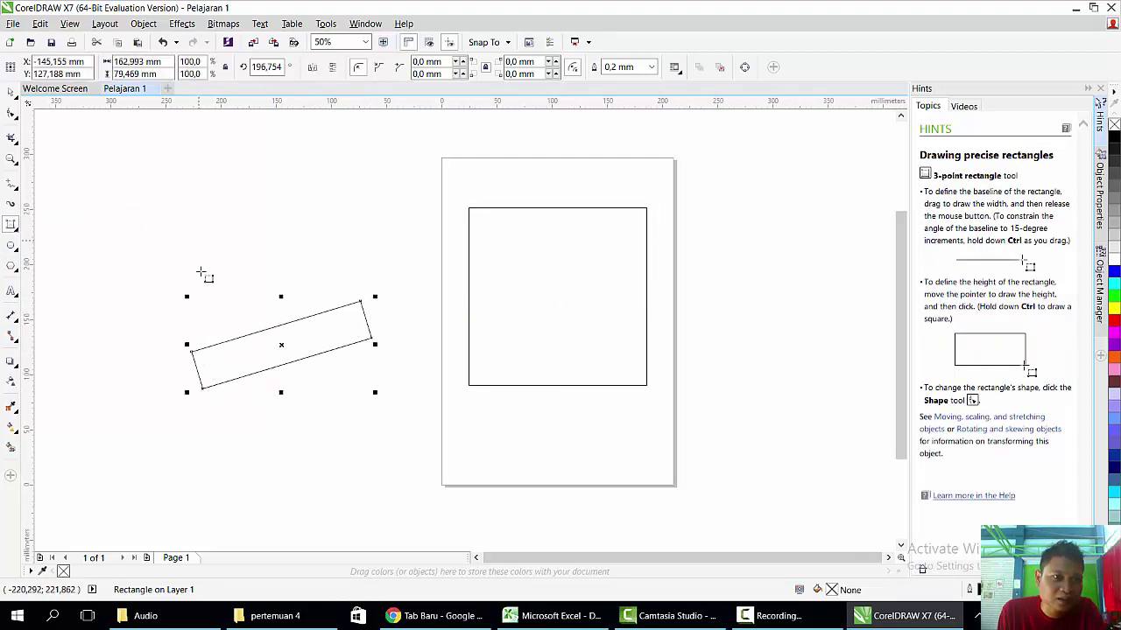
left_click_drag(281, 344, 280, 271)
Switch to the Ellipse tool and delete both the square and the tilted rectangle.
left_click(11, 232)
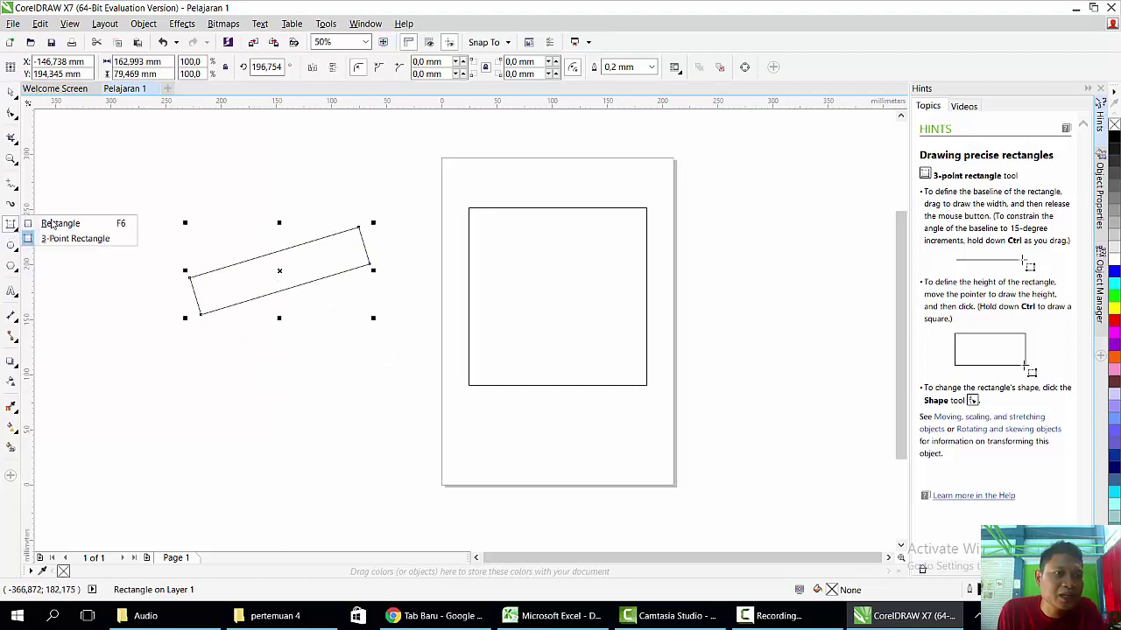
left_click(54, 225)
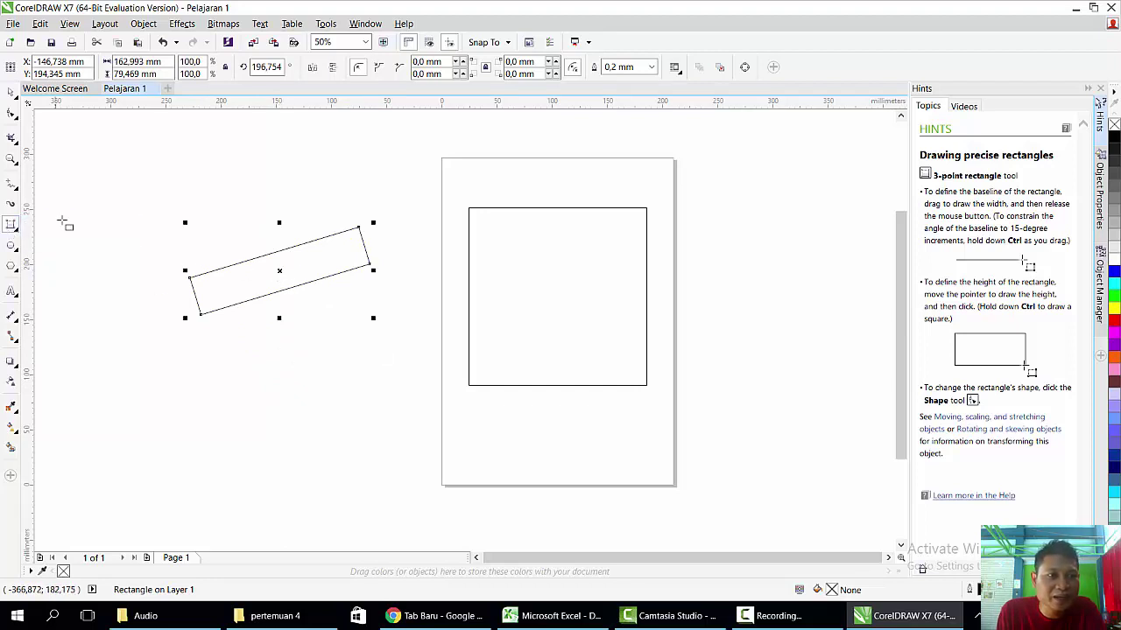
left_click(11, 249)
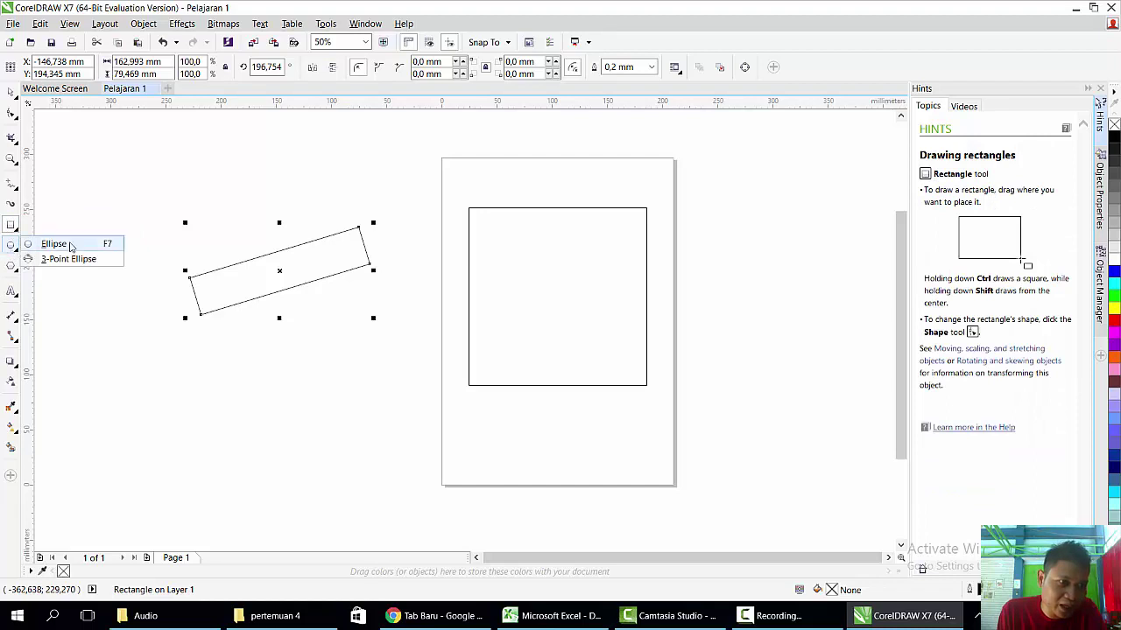
left_click(48, 242)
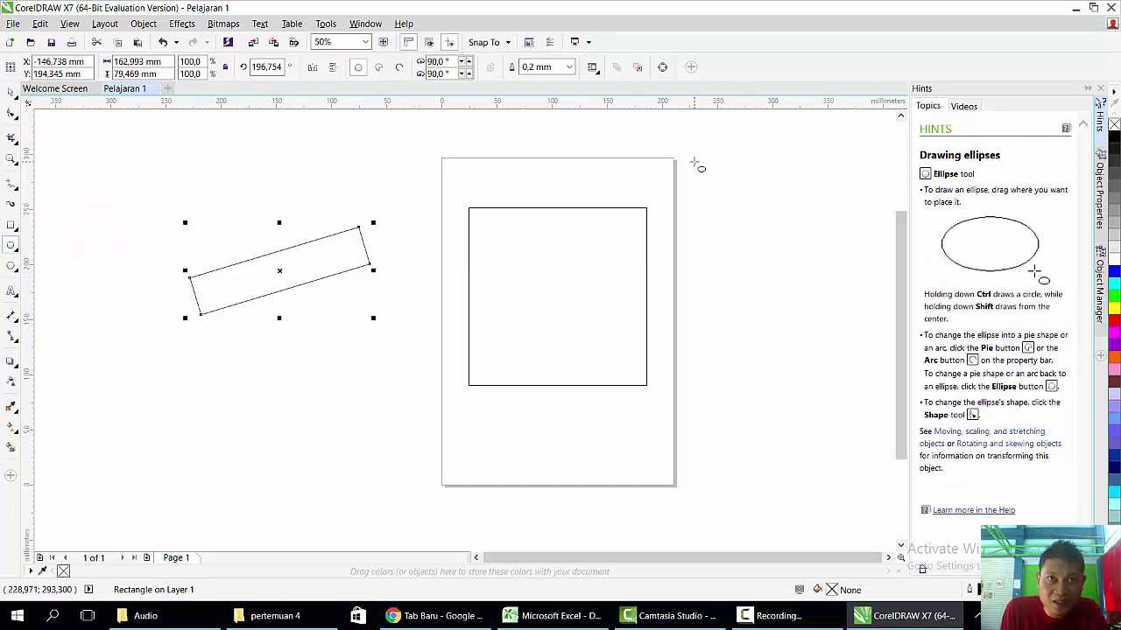
key("ctrl+a")
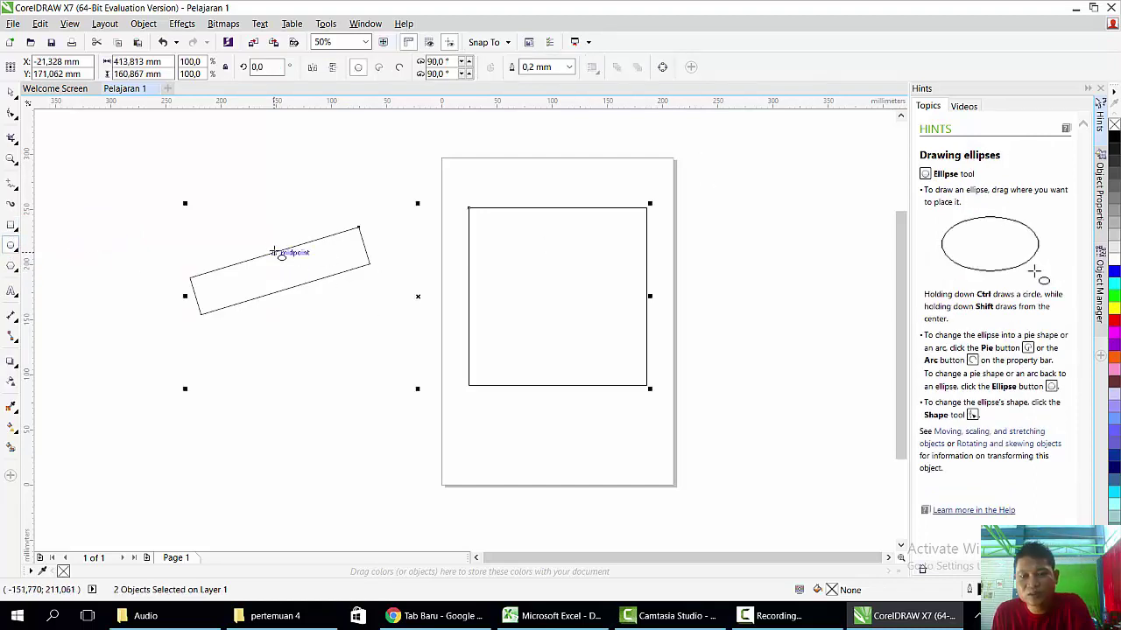
key("Delete")
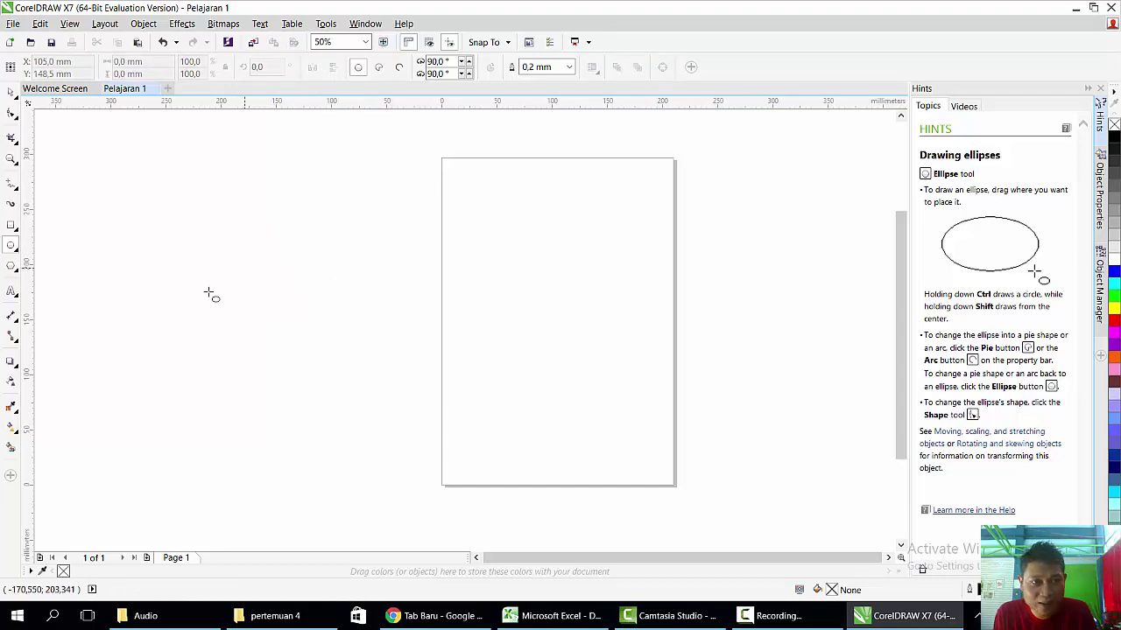
Draw five overlapping ellipses on and around the page and a separate circle about 116 mm across beyond its upper-left side.
left_click_drag(371, 184, 664, 455)
left_click_drag(529, 277, 824, 500)
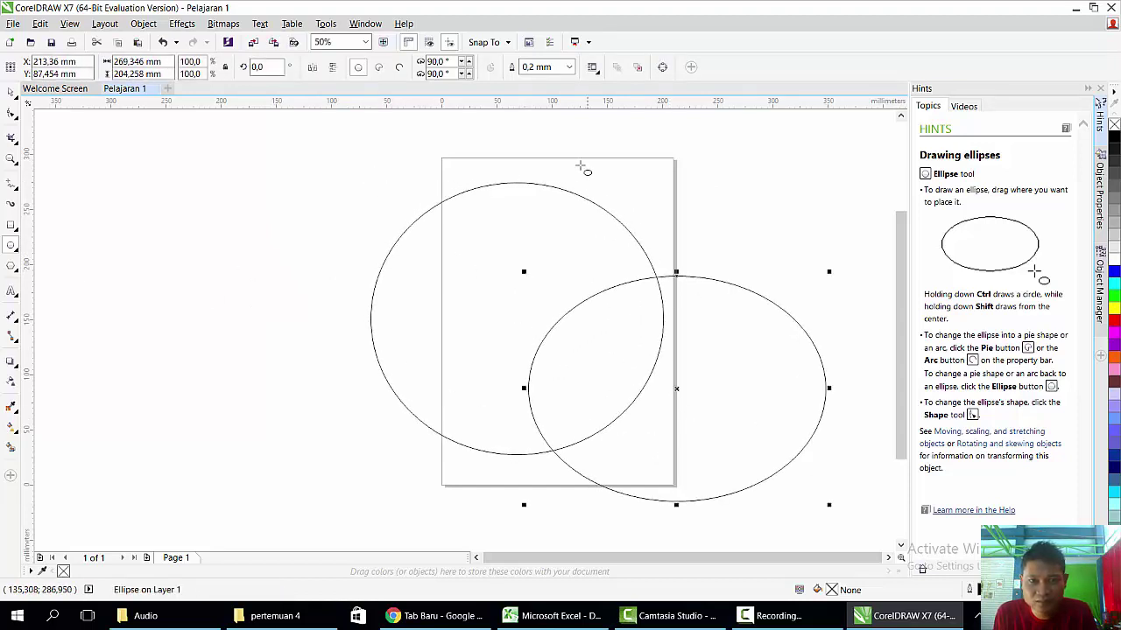
left_click_drag(578, 163, 780, 366)
left_click_drag(288, 213, 510, 384)
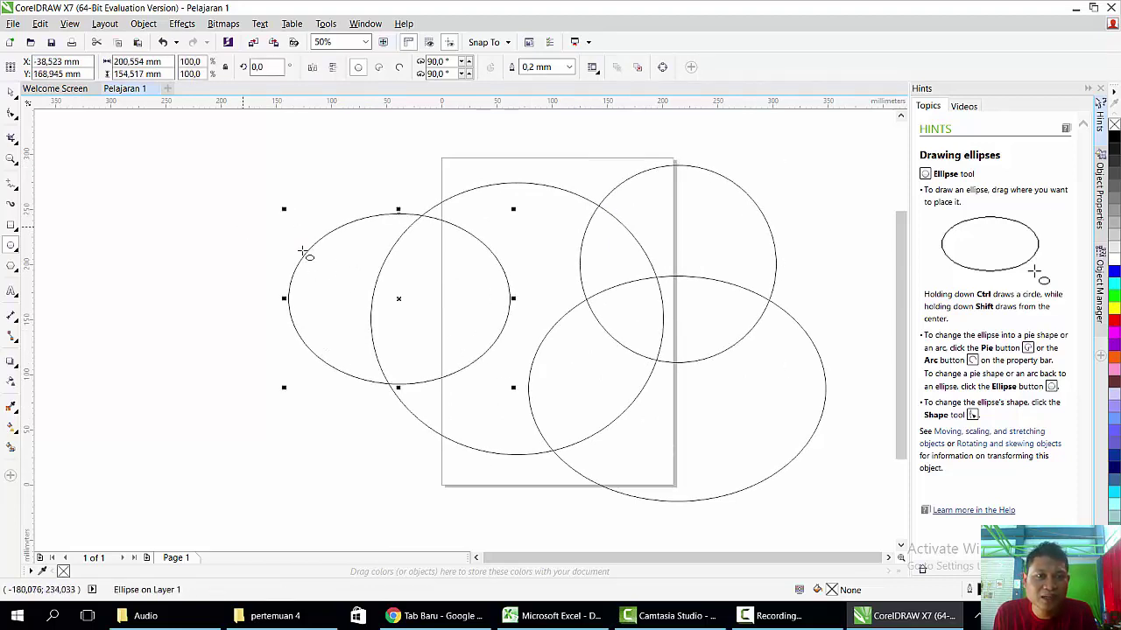
left_click_drag(245, 226, 556, 411)
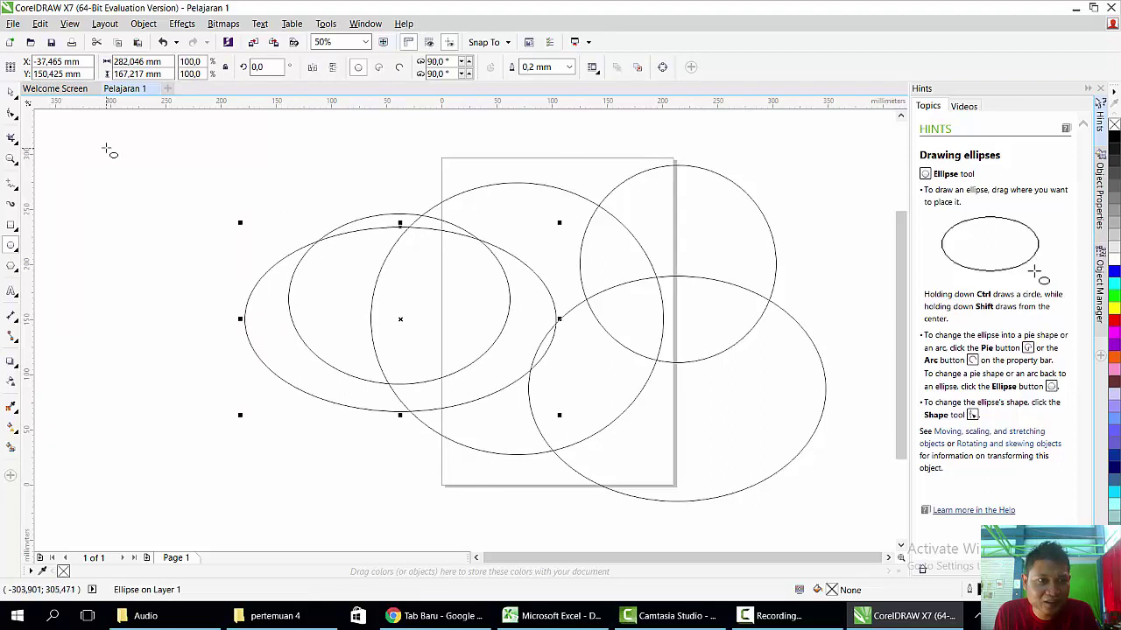
left_click_drag(105, 148, 225, 279)
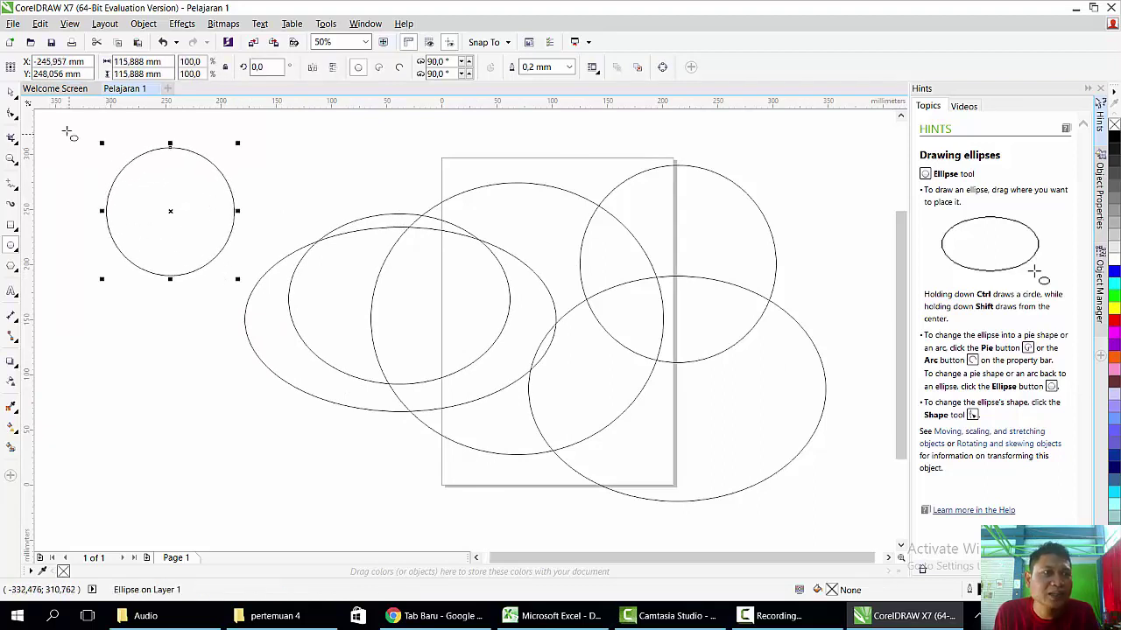
Delete all the ellipses and the separate circle, leaving the page empty.
left_click(10, 92)
left_click_drag(418, 260, 813, 490)
key("Delete")
left_click(760, 417)
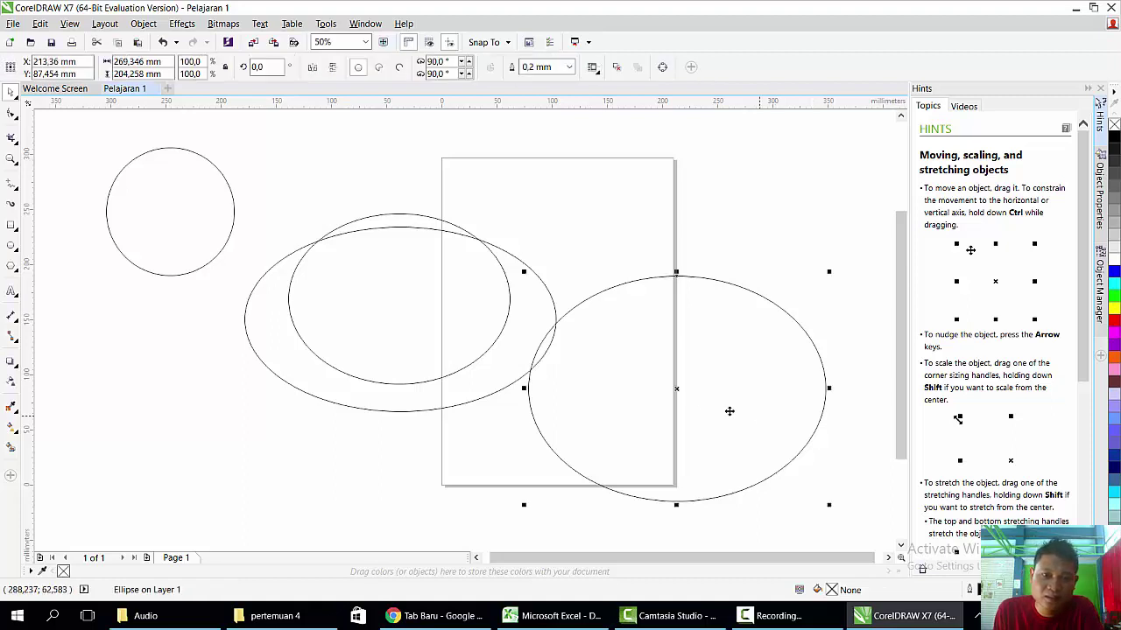
key("Delete")
left_click(543, 356)
key("Delete")
left_click(368, 290)
key("Delete")
left_click(177, 235)
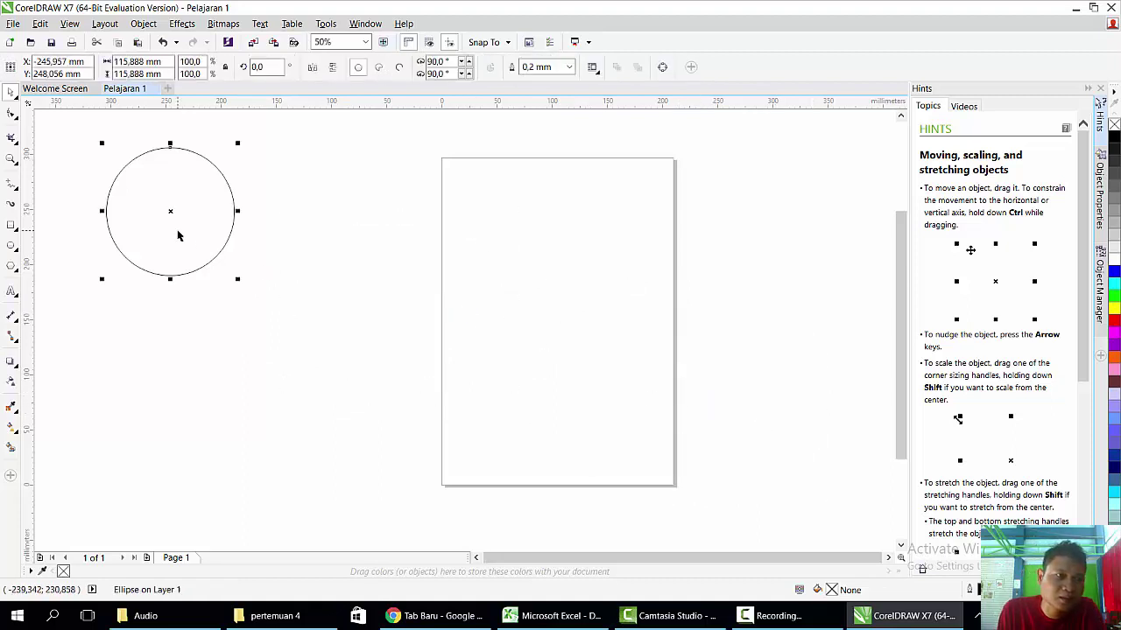
key("Delete")
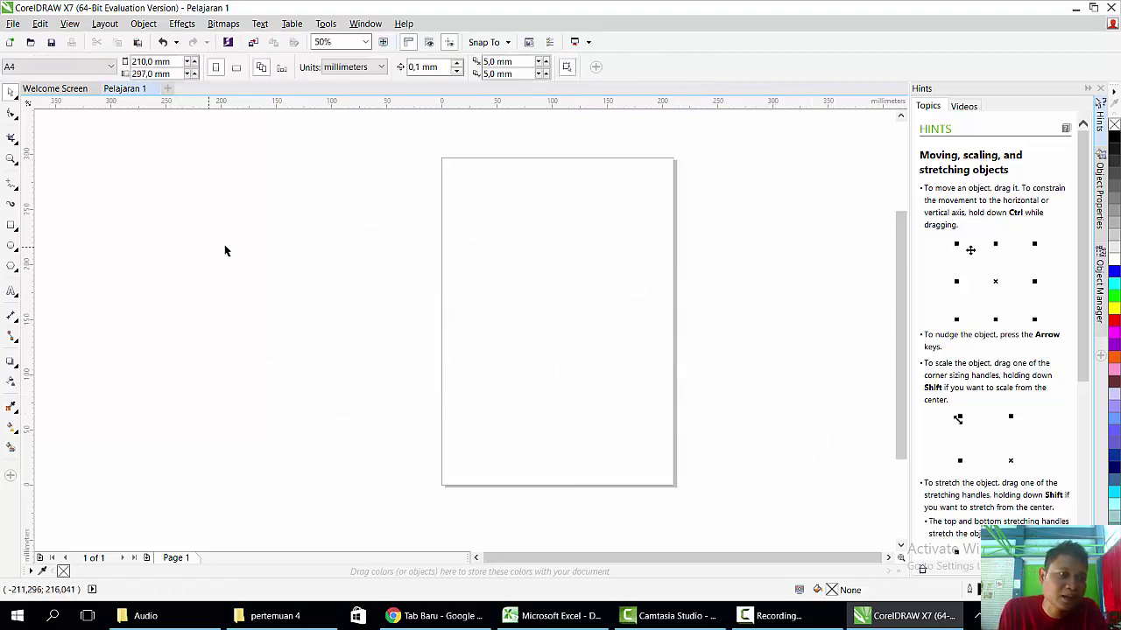
Draw a five-sided polygon about 145 by 121 mm on the upper half of the page.
left_click(13, 269)
left_click_drag(488, 214, 655, 361)
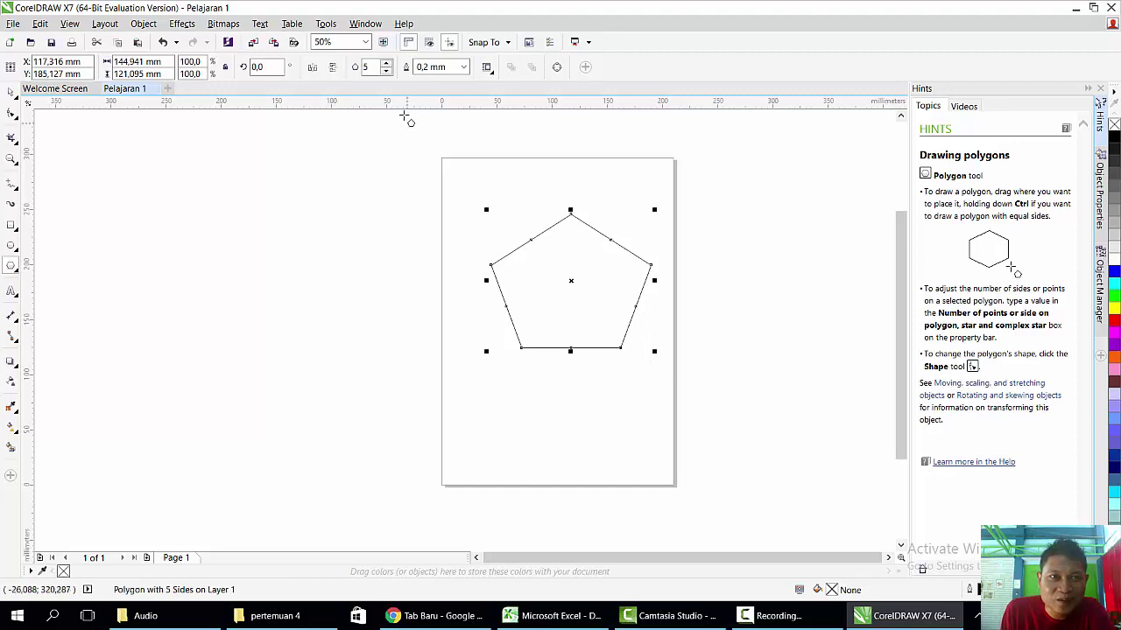
Vary the selected polygon's number of sides, settling on 7.
left_click(387, 63)
left_click(386, 63)
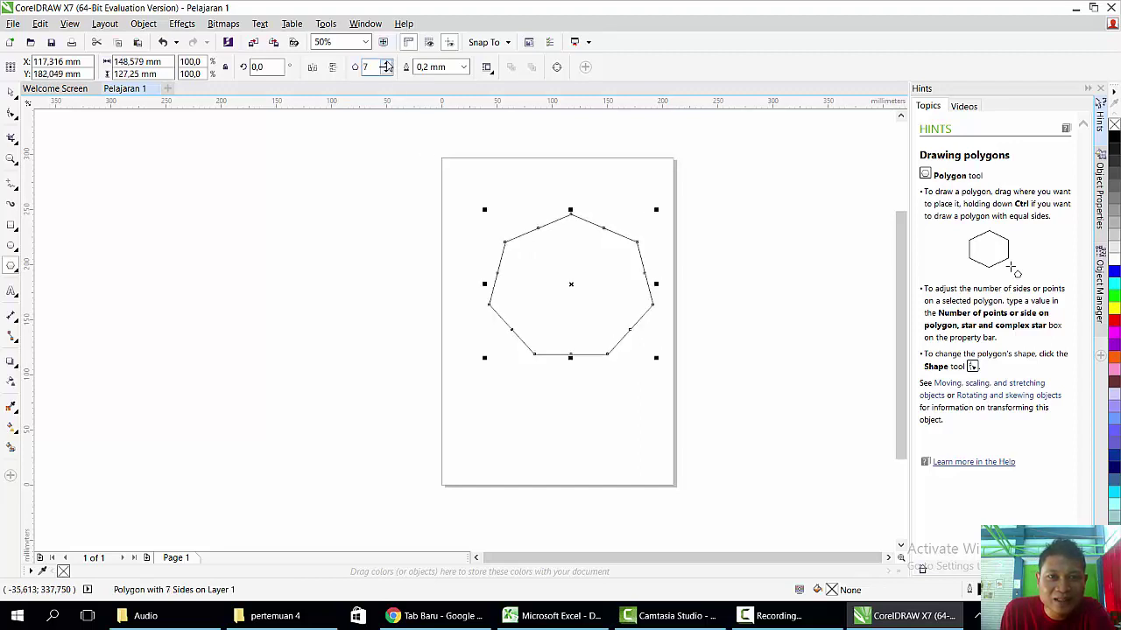
left_click(386, 63)
left_click(386, 63)
left_click(385, 72)
left_click(385, 72)
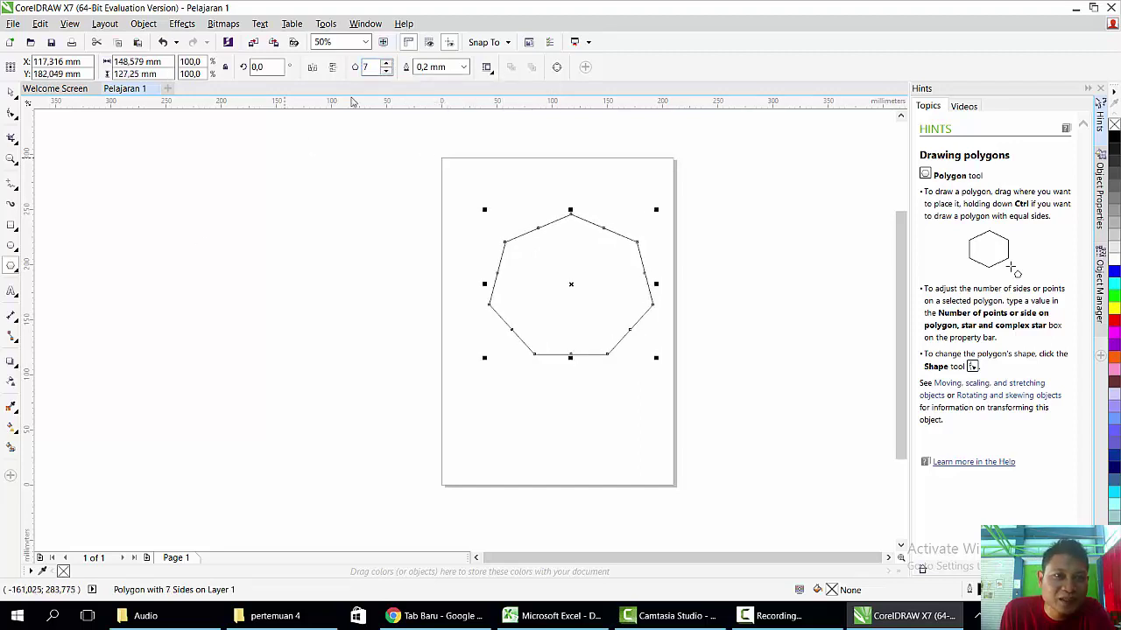
Draw a second polygon about 83 by 112 mm beyond the page's upper-left side and set it to 7 sides.
left_click_drag(260, 173, 354, 309)
left_click(368, 67)
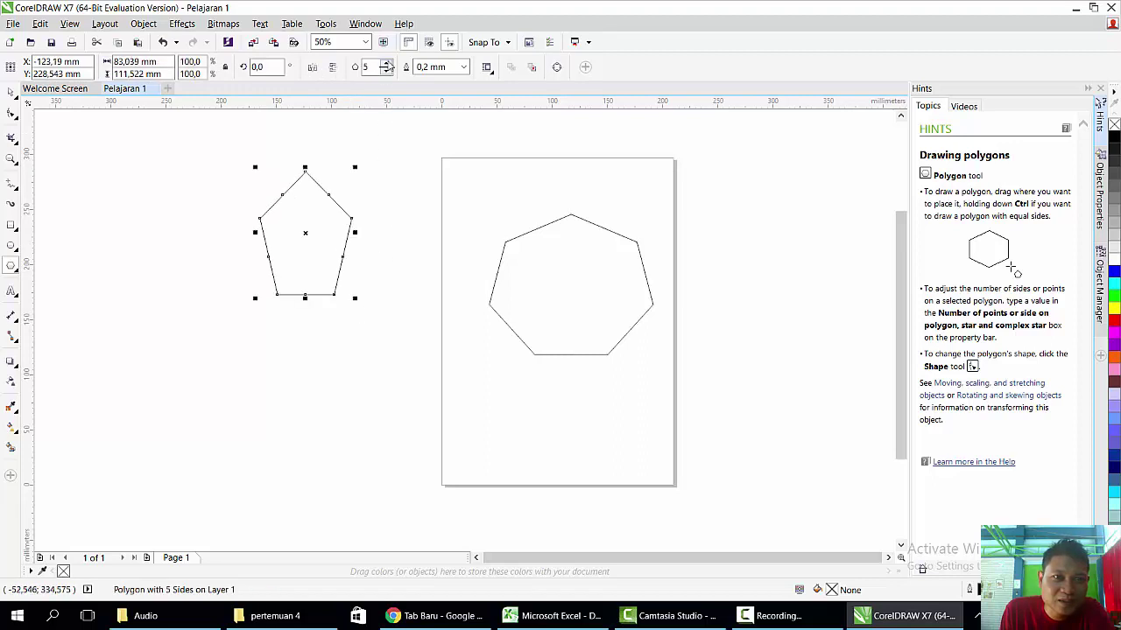
key("Return")
Select the polygon on the page, vary its number of sides, and set it to 3 to make a triangle.
left_click(11, 92)
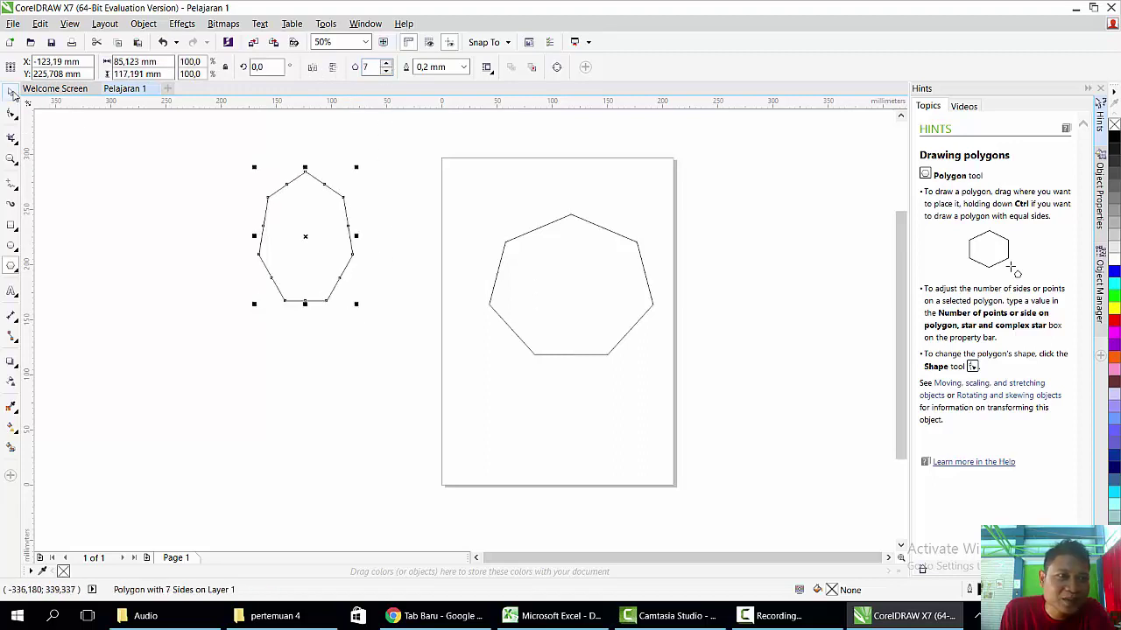
left_click(583, 268)
left_click(385, 70)
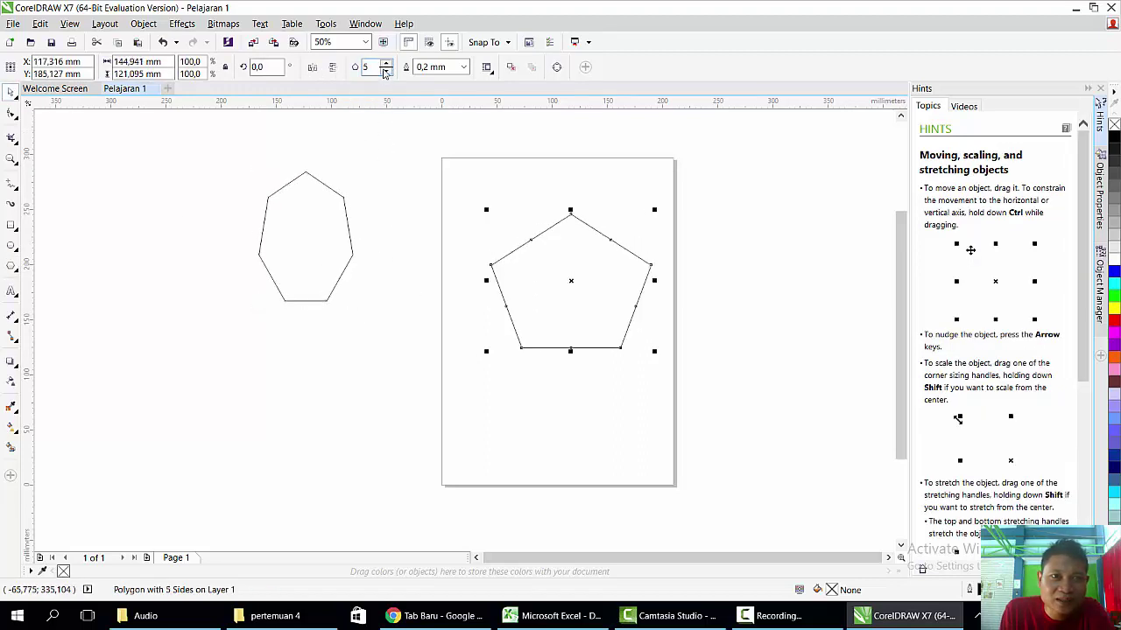
left_click(386, 62)
left_click(385, 62)
double_click(373, 69)
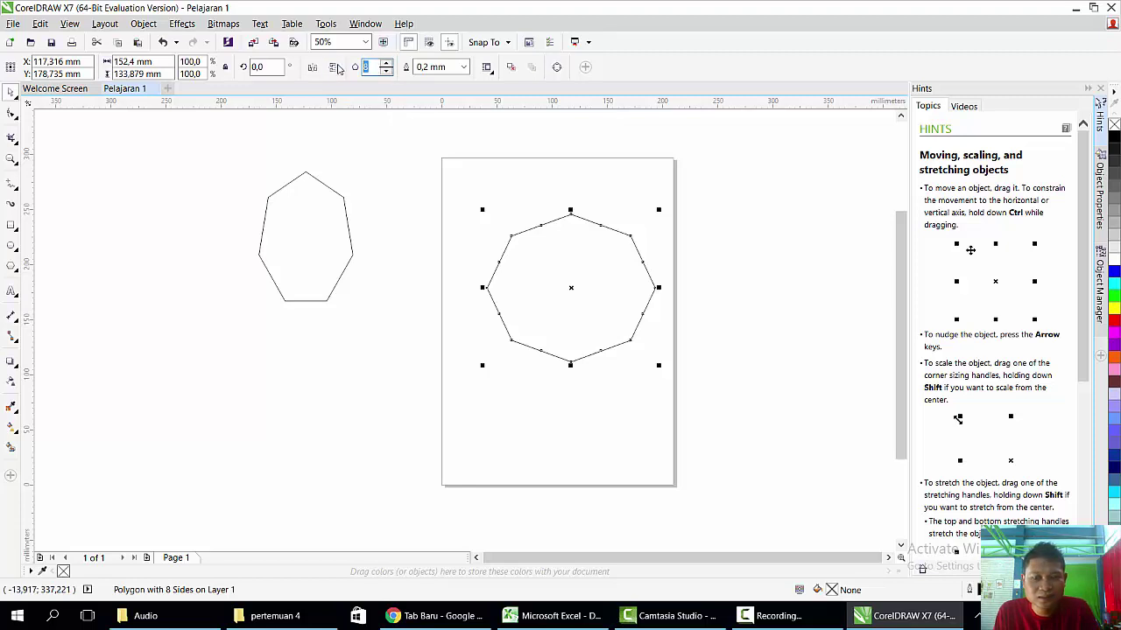
type("3")
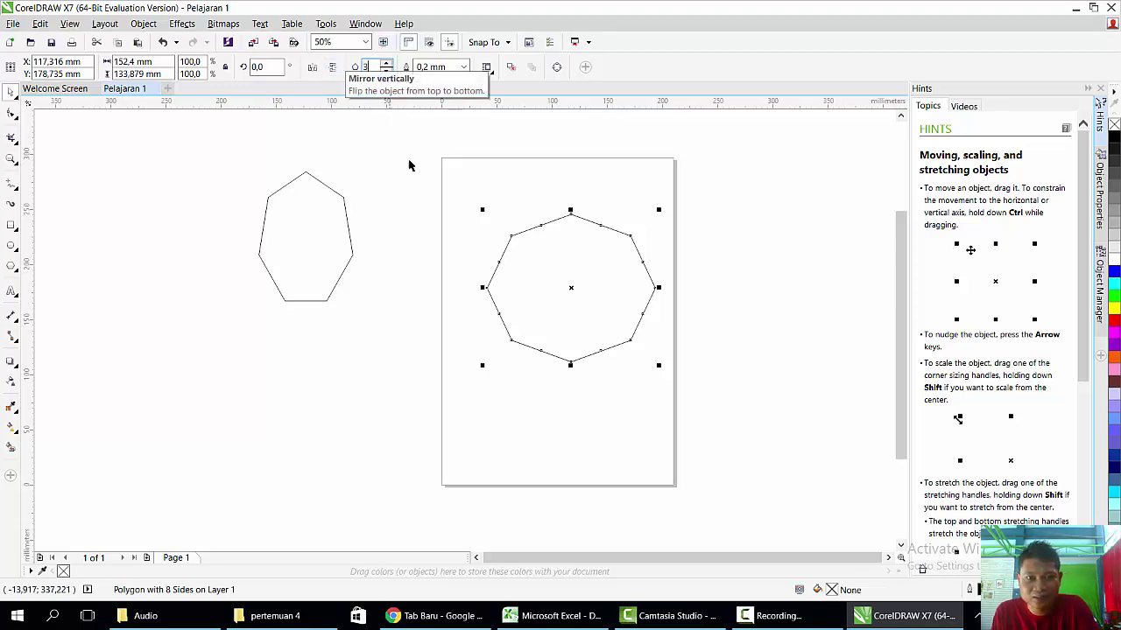
key("Return")
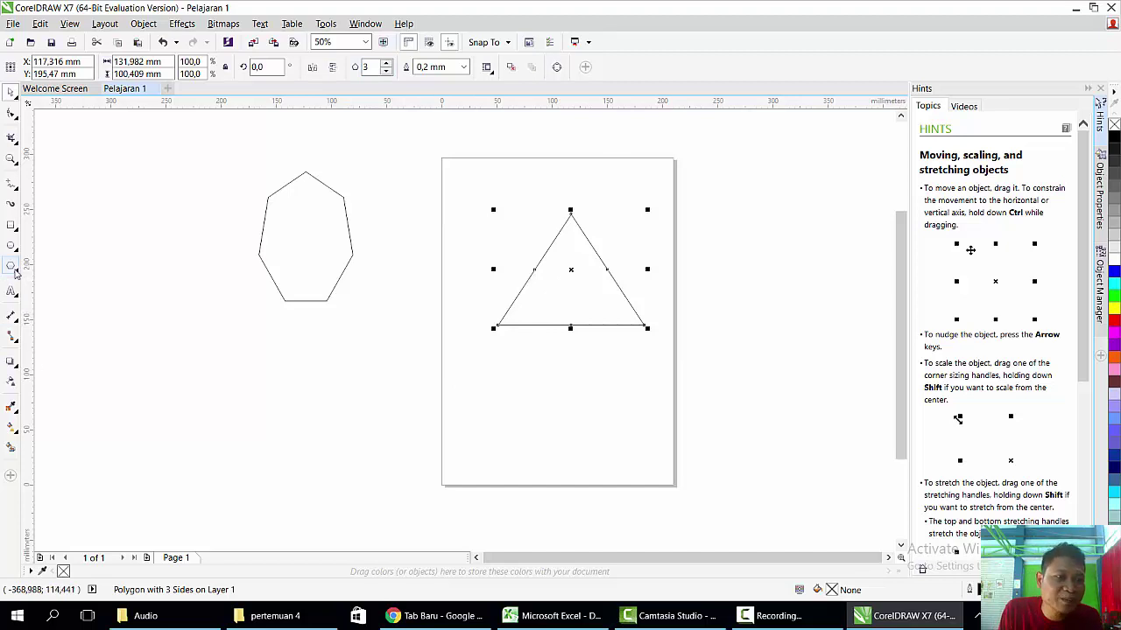
Select the triangle and the seven-sided polygon together and delete them.
left_click_drag(204, 148, 732, 382)
key("Delete")
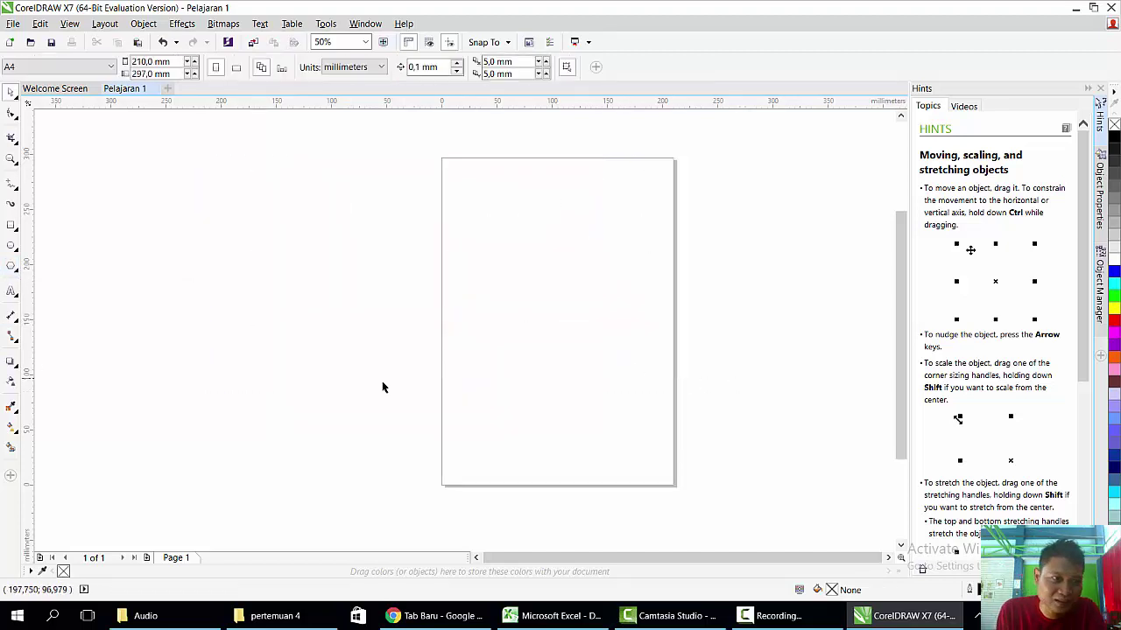
Add a single line of random filler letters as artistic text across the middle of the page.
left_click(12, 294)
left_click(465, 302)
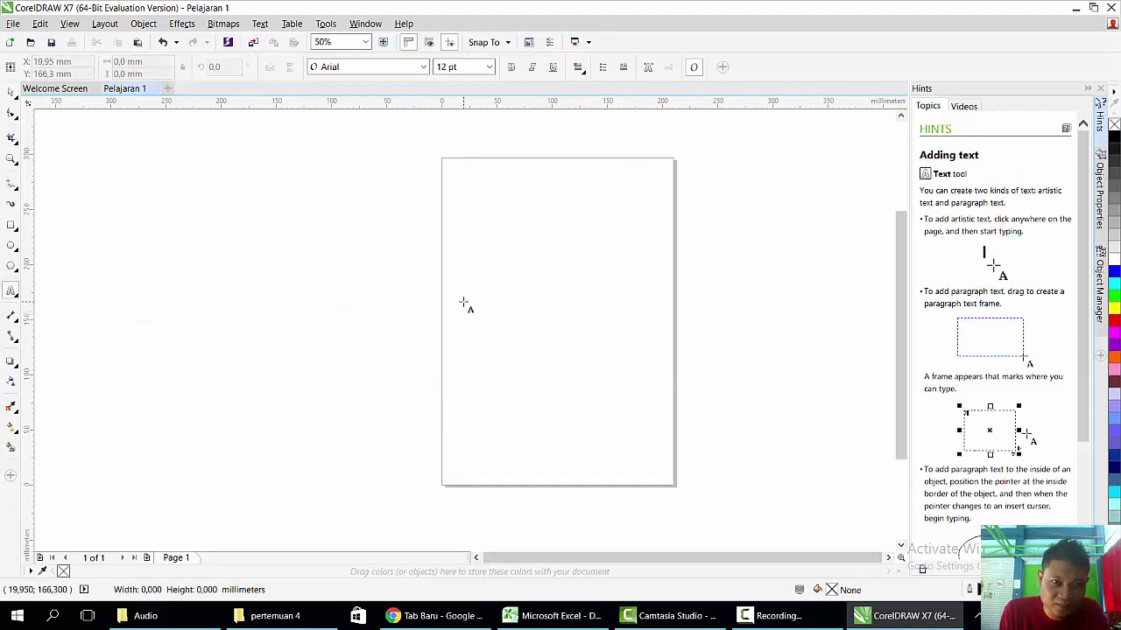
type("hthfghfgg")
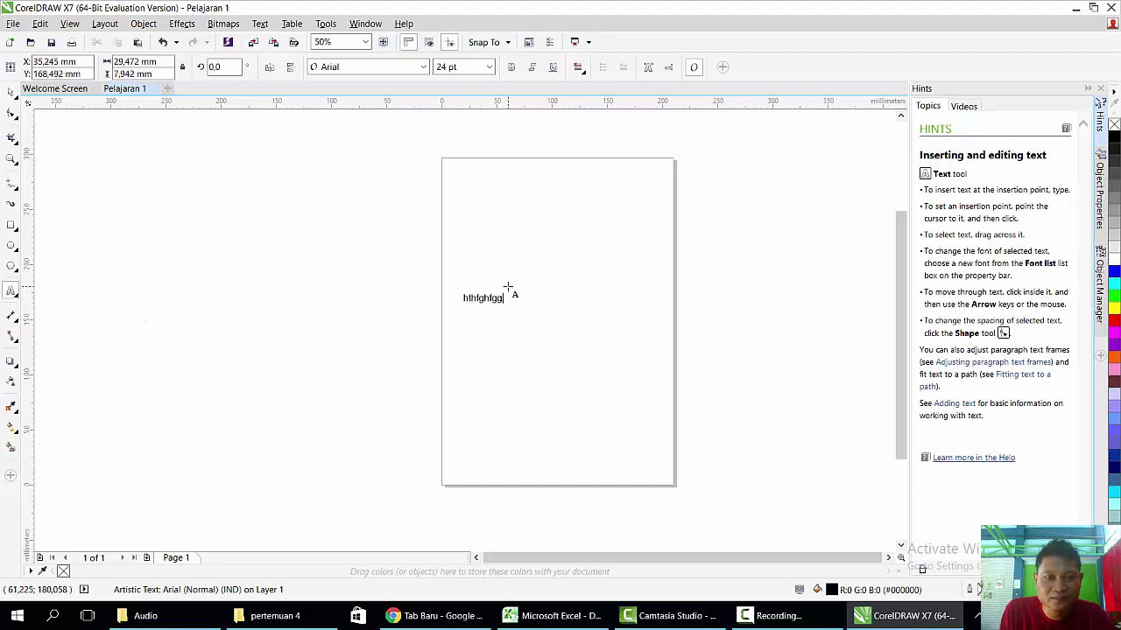
type("fjgjgjhhkg")
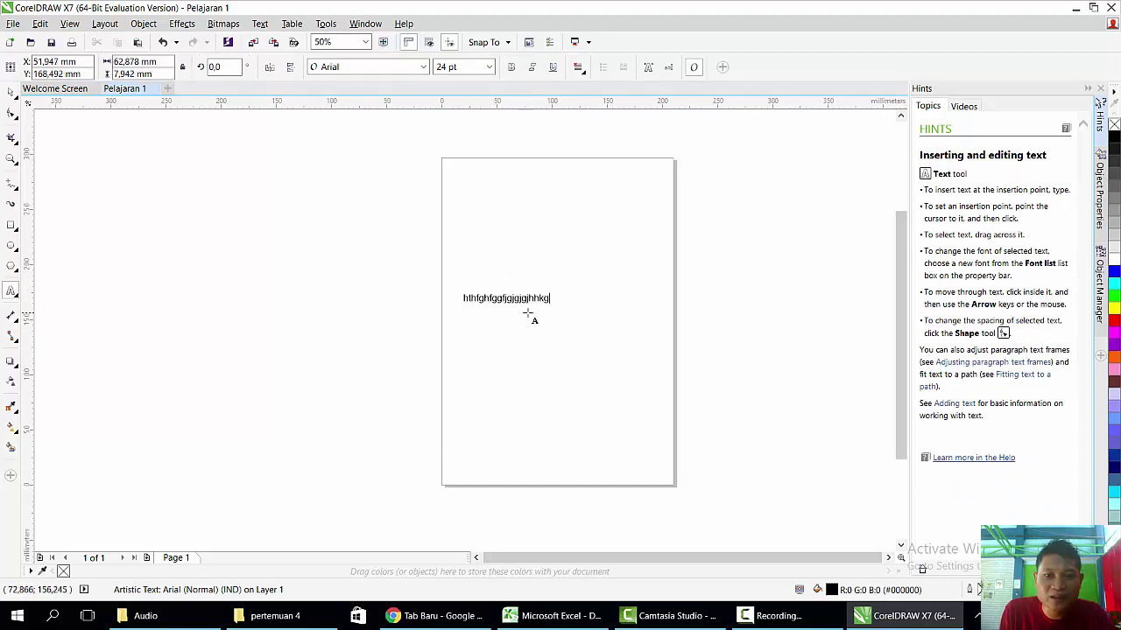
type("khkgkkkk")
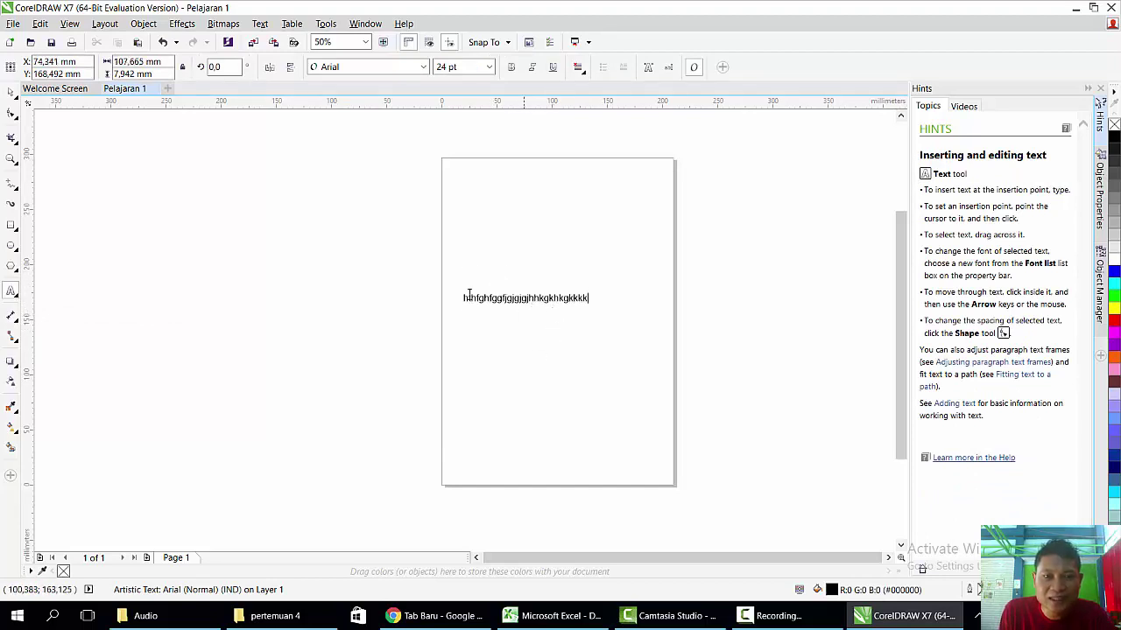
type("gkgkghk")
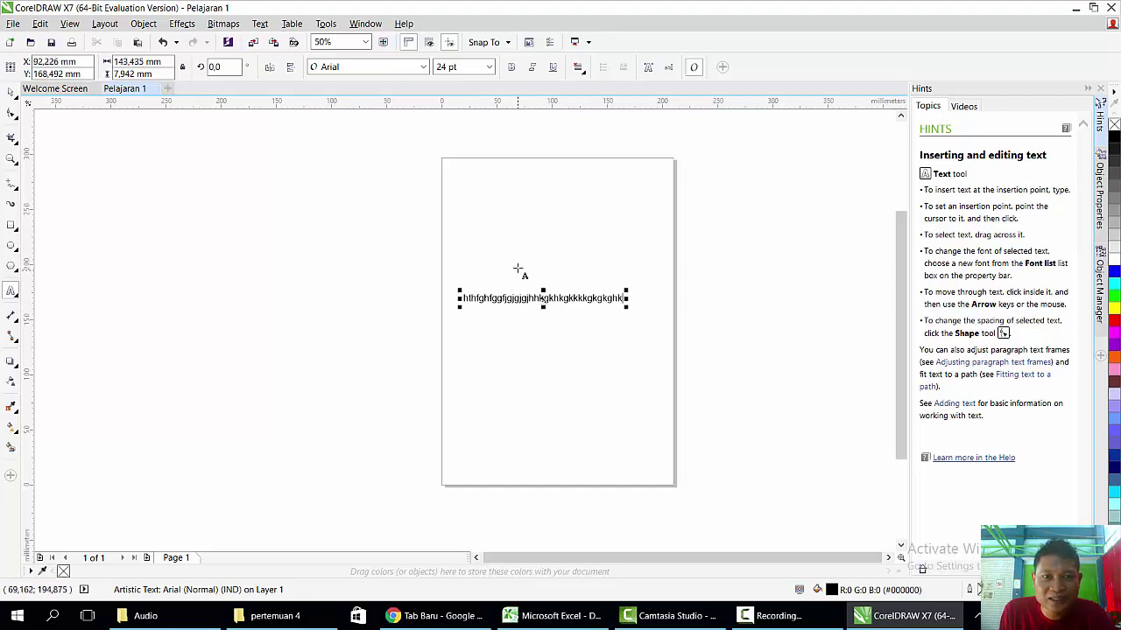
type("hkj")
Create a paragraph text frame about 175 by 72 mm on the upper part of the page and enter random filler text.
left_click(461, 176)
left_click_drag(450, 166, 642, 246)
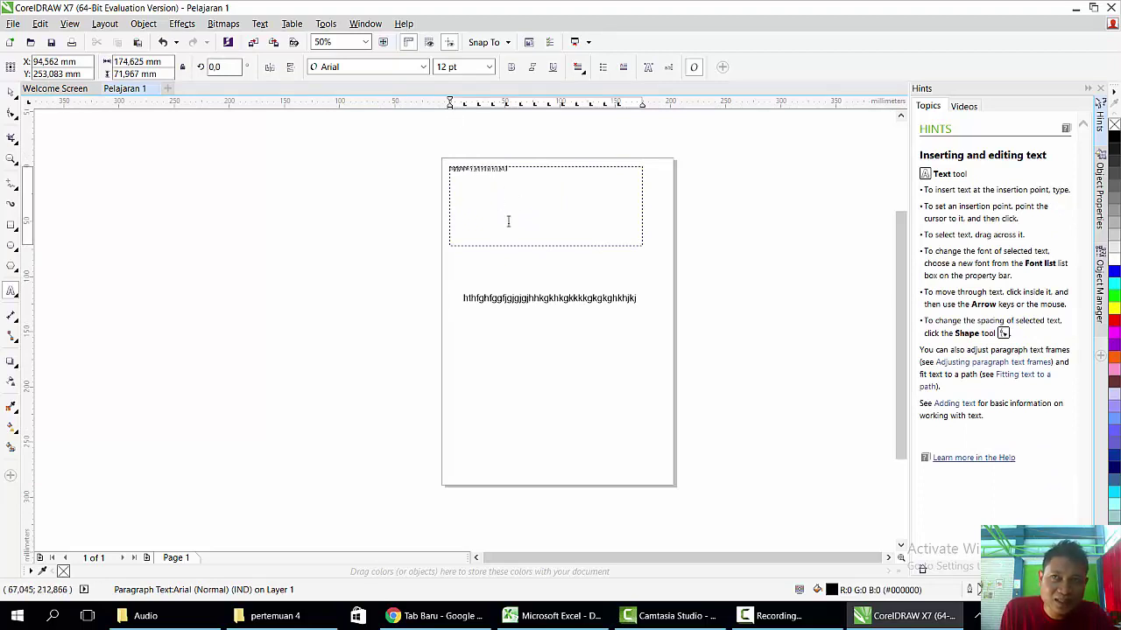
left_click(11, 91)
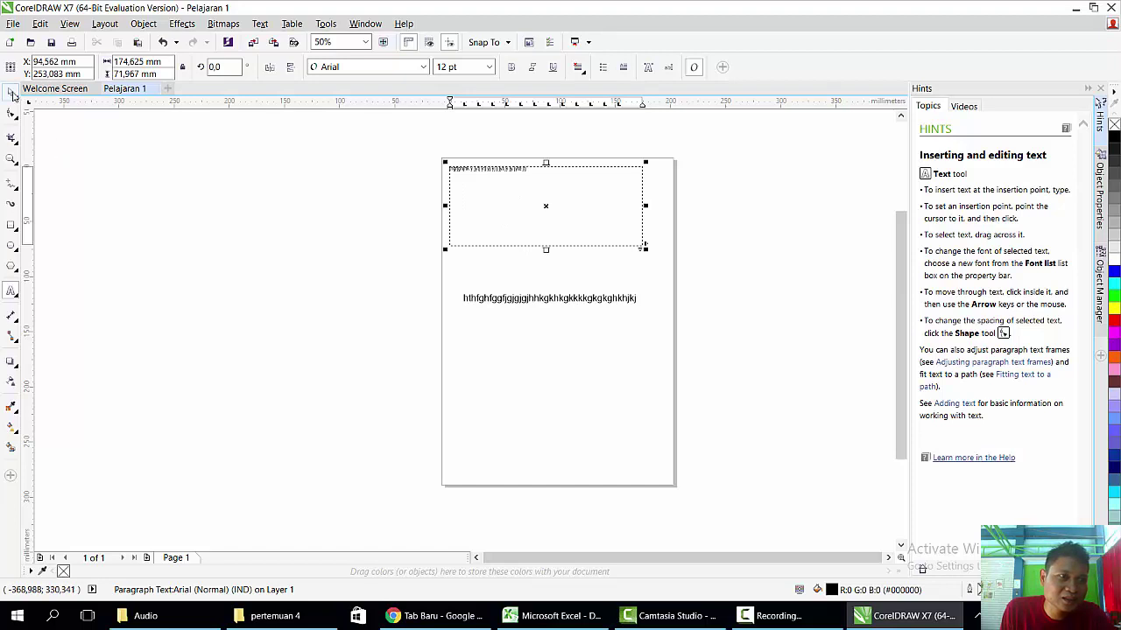
left_click(390, 157)
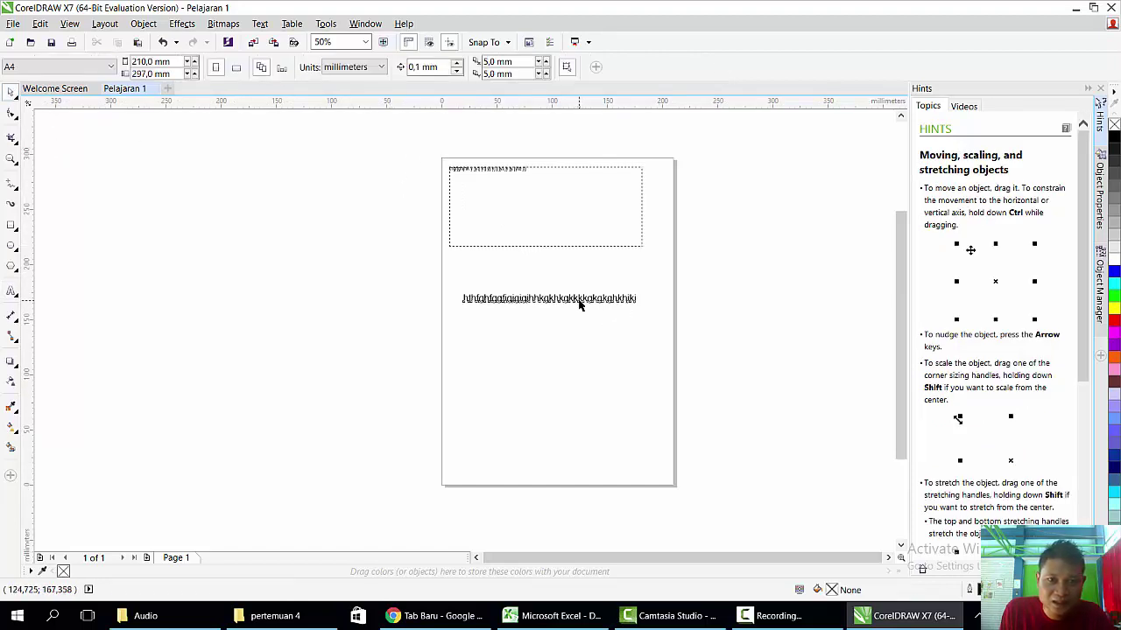
Select the artistic text line and the paragraph text frame together and delete both.
left_click(580, 300)
left_click(383, 150)
left_click_drag(382, 143, 718, 328)
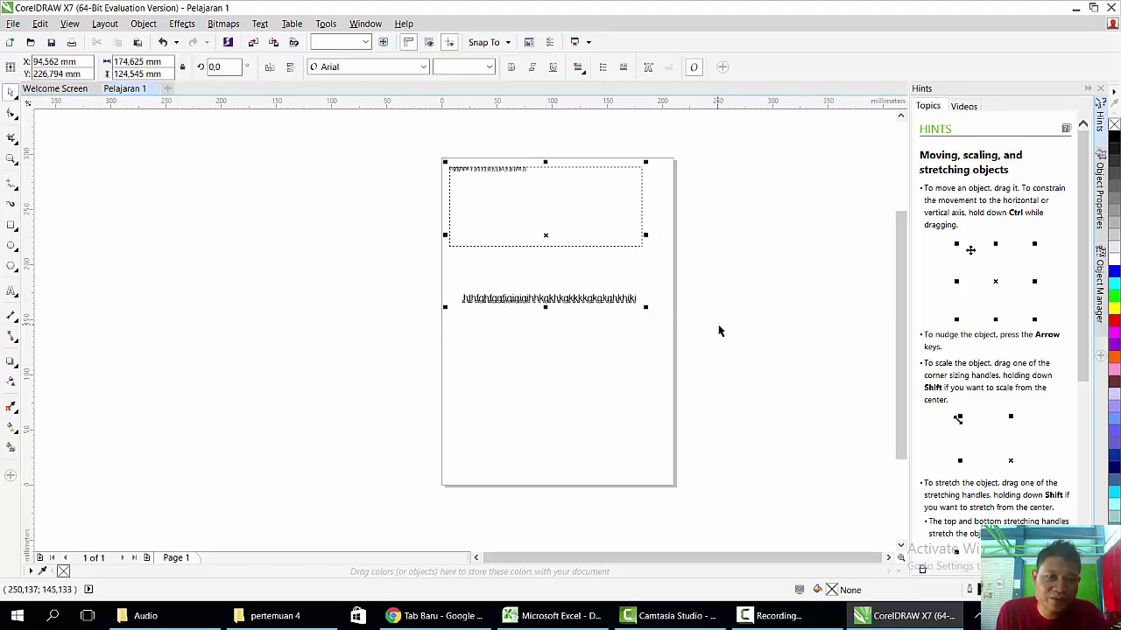
left_click(505, 330)
left_click_drag(393, 150, 741, 426)
key("Delete")
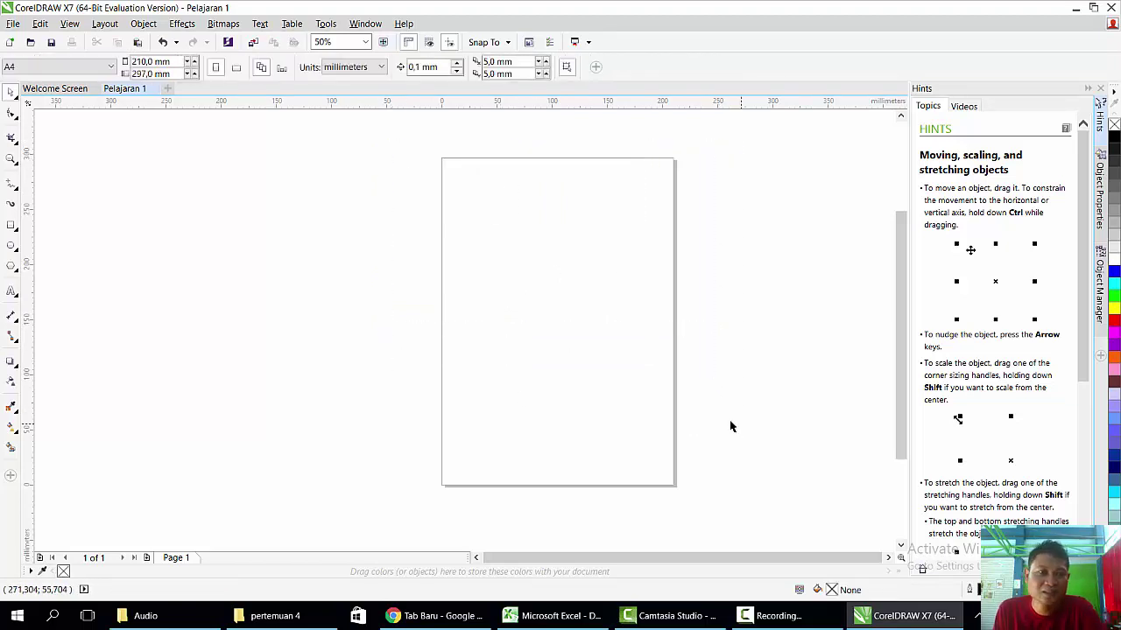
left_click(13, 321)
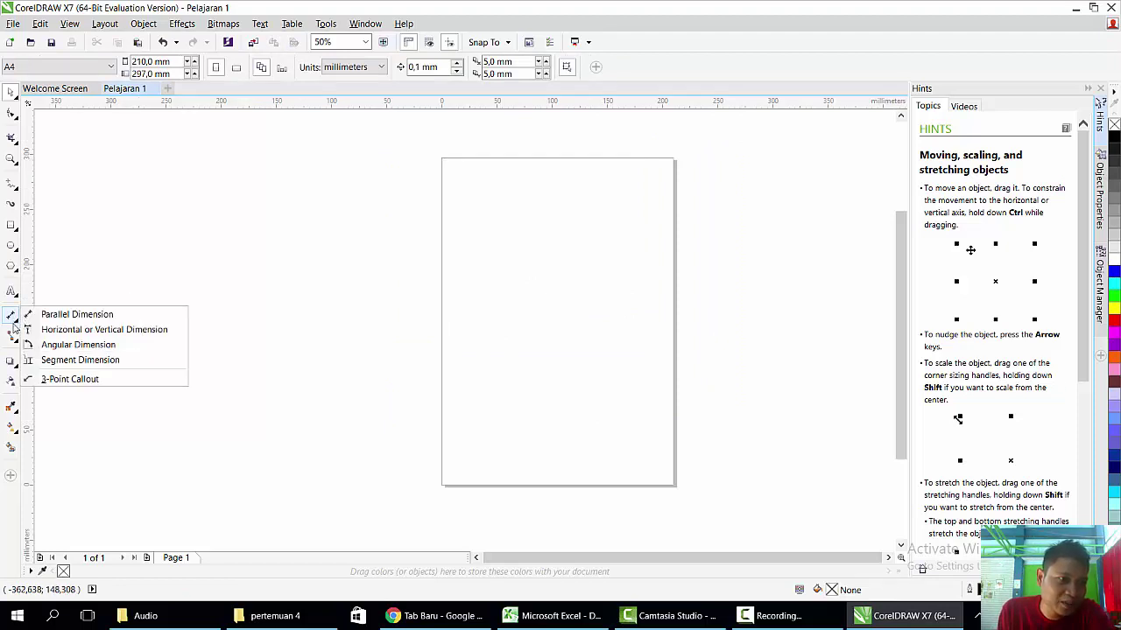
mouse_move(13, 342)
left_click(10, 363)
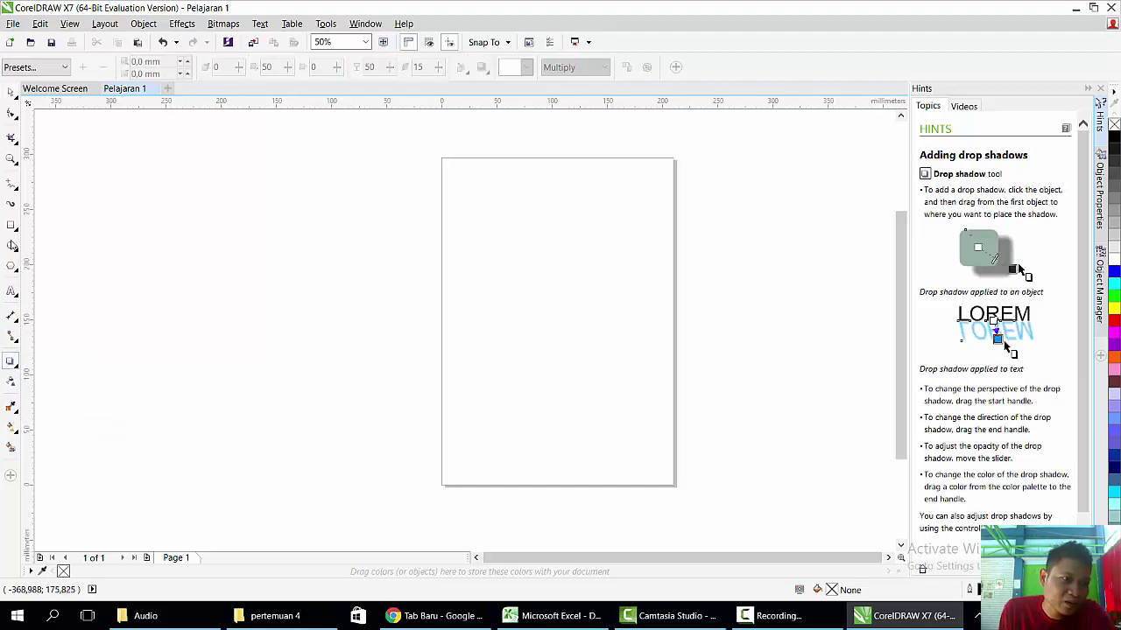
Draw a rectangle about 130 by 111 mm on the middle of the page.
left_click(11, 225)
mouse_move(468, 234)
left_mouse_down()
mouse_move(505, 283)
mouse_move(613, 356)
left_mouse_up()
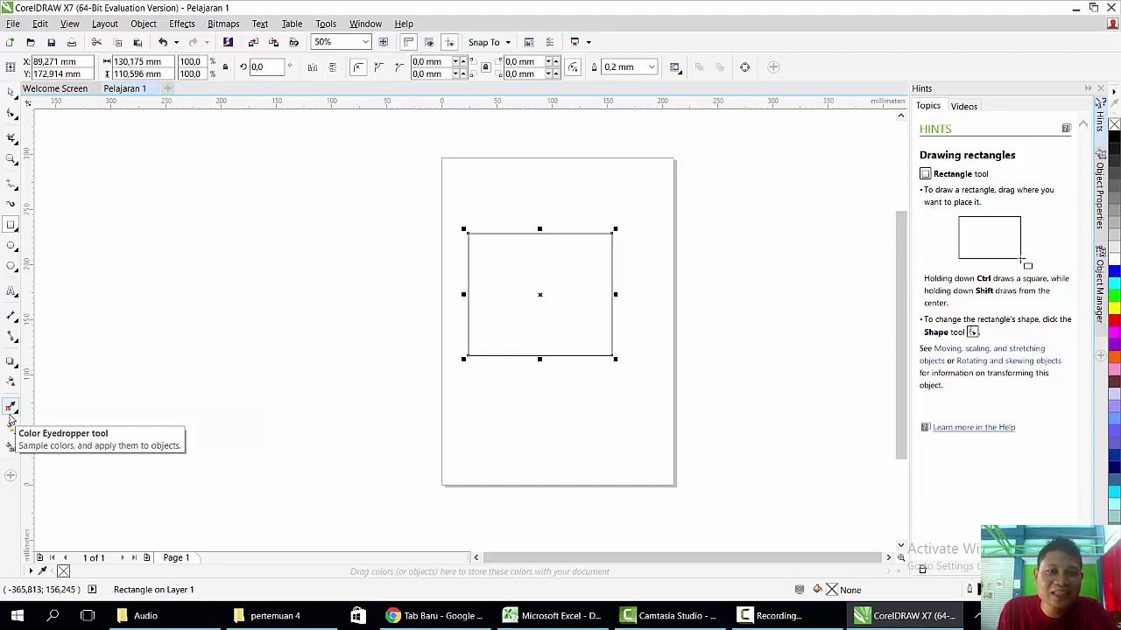
Fill the rectangle with cyan and give it a drop shadow cast from its left edge to just past its right edge.
left_click(11, 361)
left_click(67, 360)
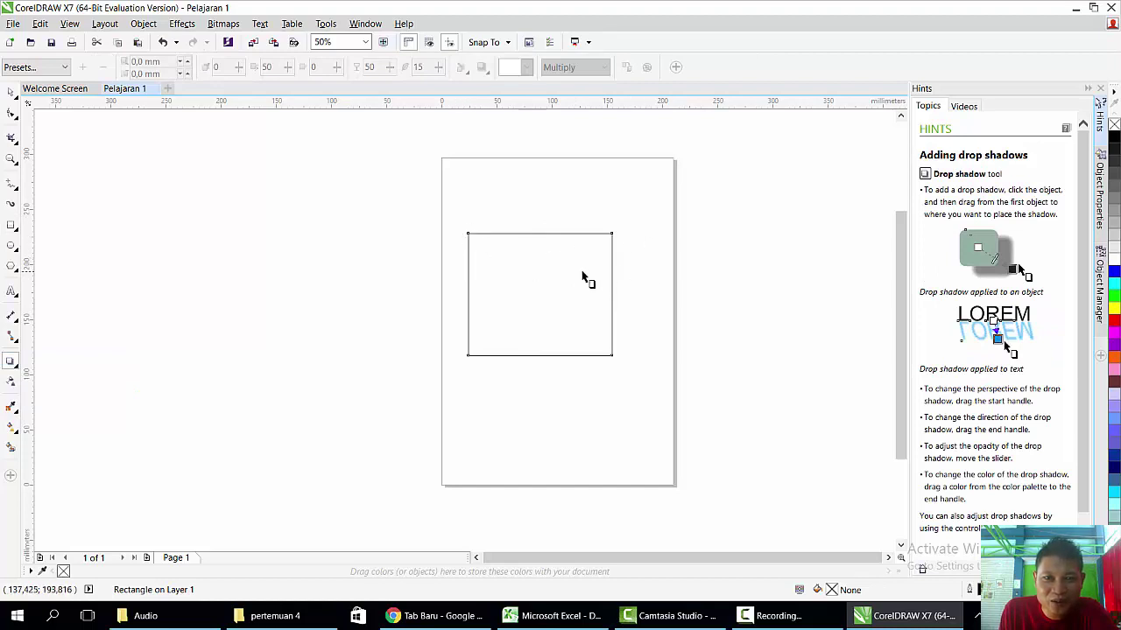
left_click(1110, 284)
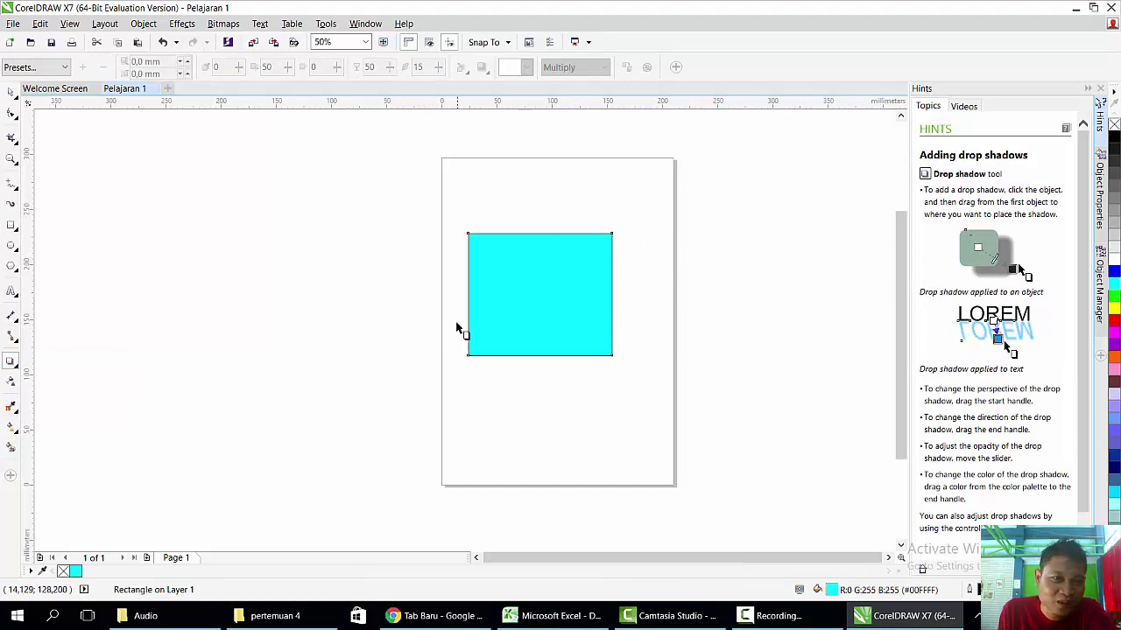
left_click_drag(468, 241, 506, 296)
left_click_drag(581, 360, 628, 304)
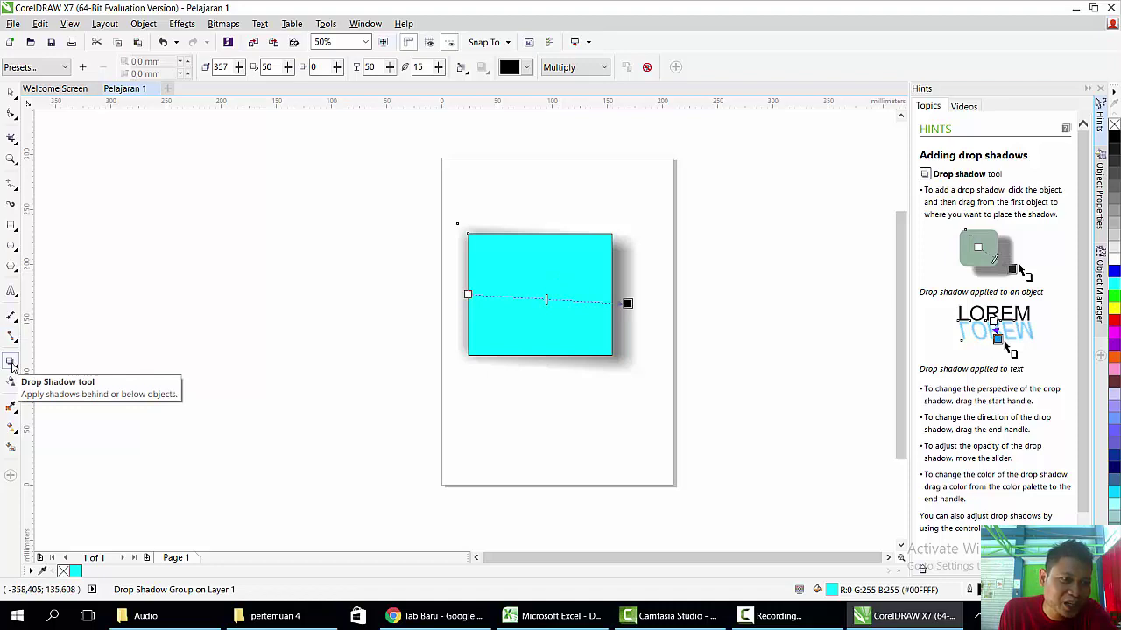
Draw a second rectangle about 140 by 116 mm outside the page, to the left of the shadowed one.
left_click(11, 225)
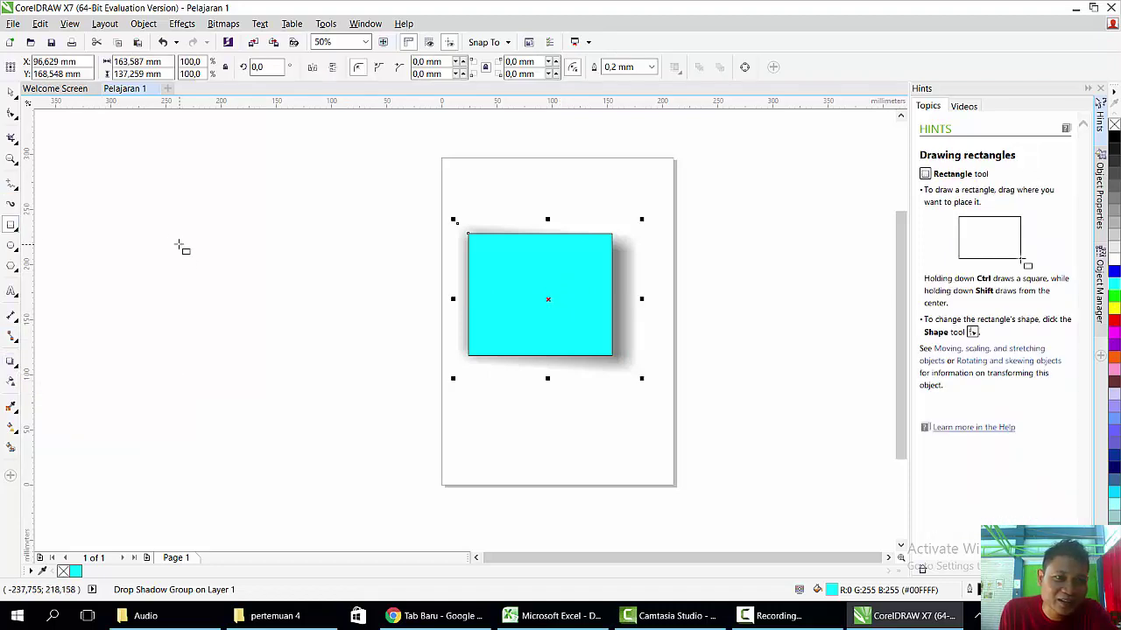
left_click_drag(227, 234, 277, 286)
left_click_drag(359, 335, 382, 364)
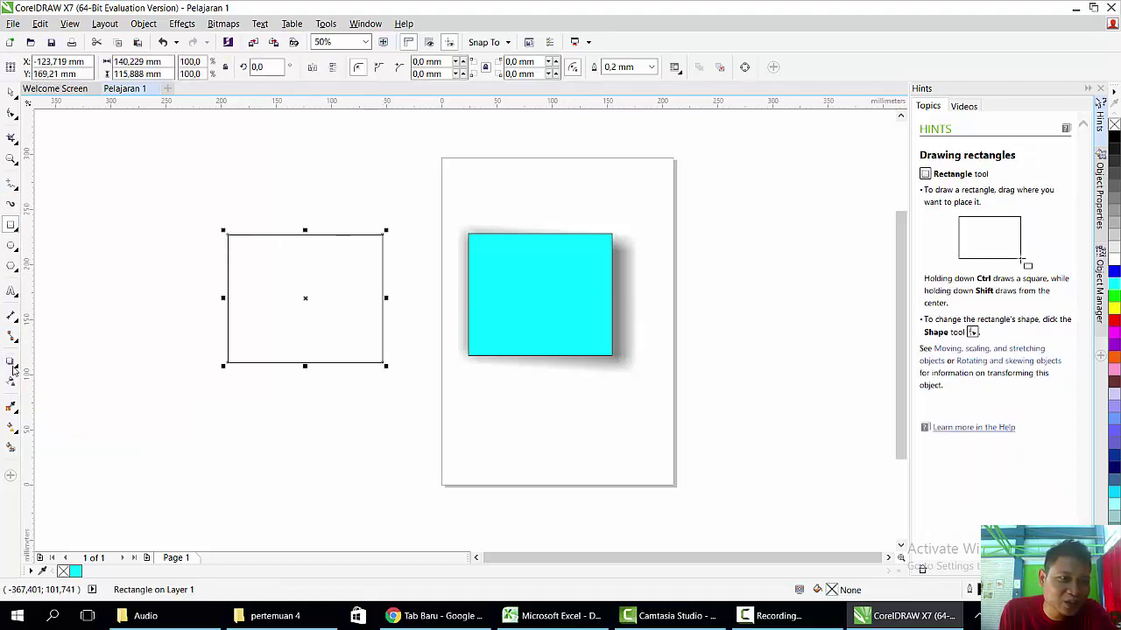
Apply a one-step inside contour to the new rectangle, adjusting its offset to about 26 mm.
left_click(9, 363)
left_click(82, 375)
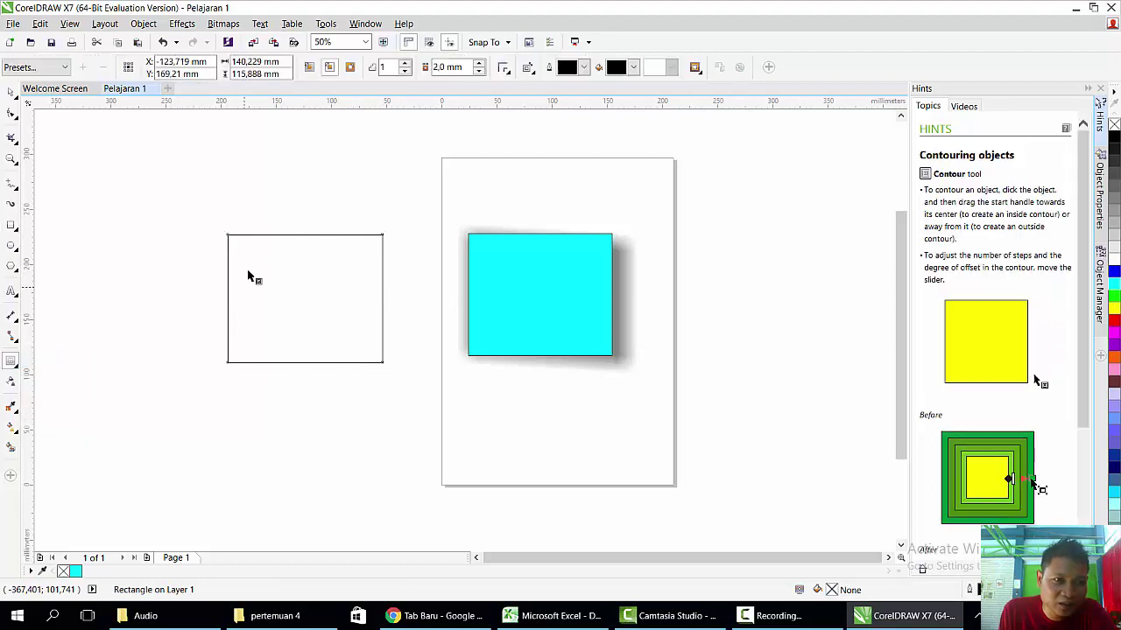
left_click_drag(233, 243, 261, 313)
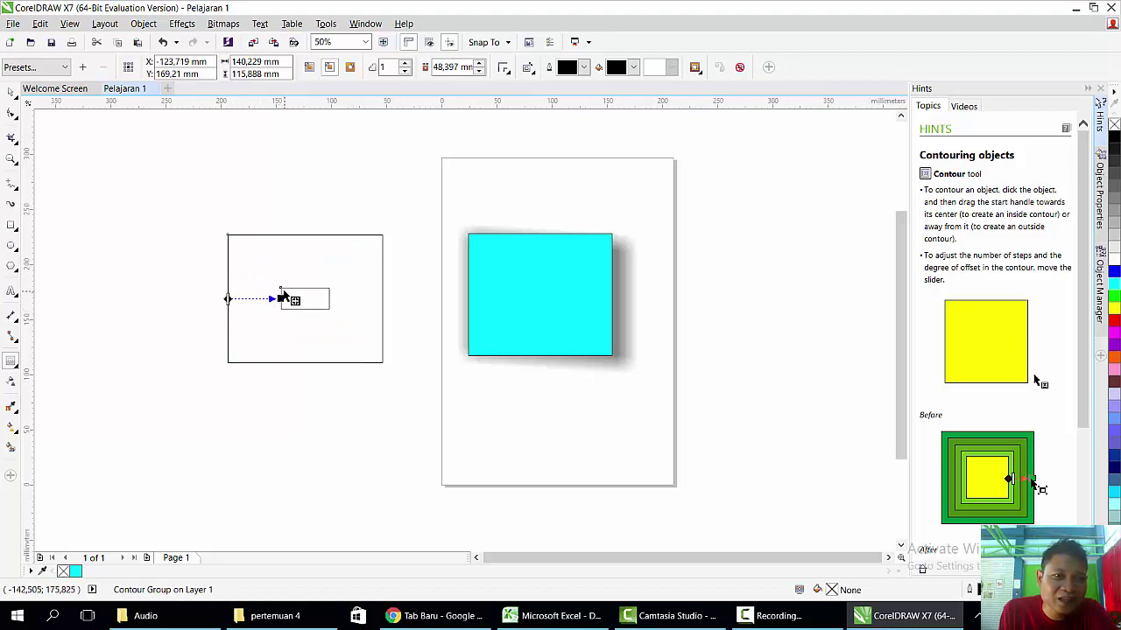
left_click_drag(290, 295, 273, 271)
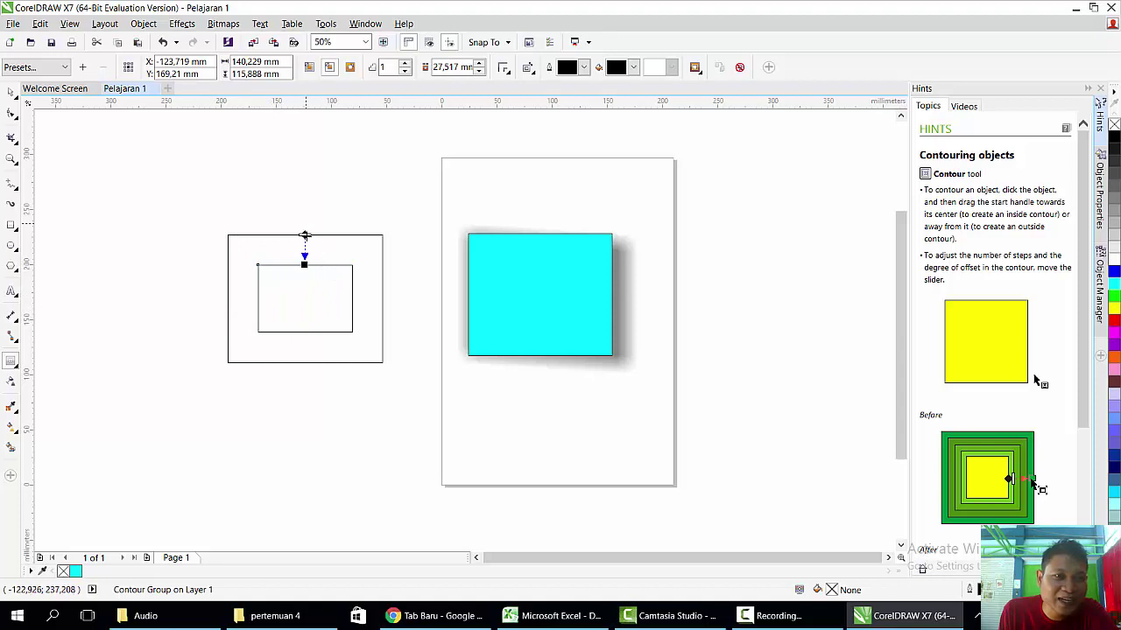
left_click(306, 223)
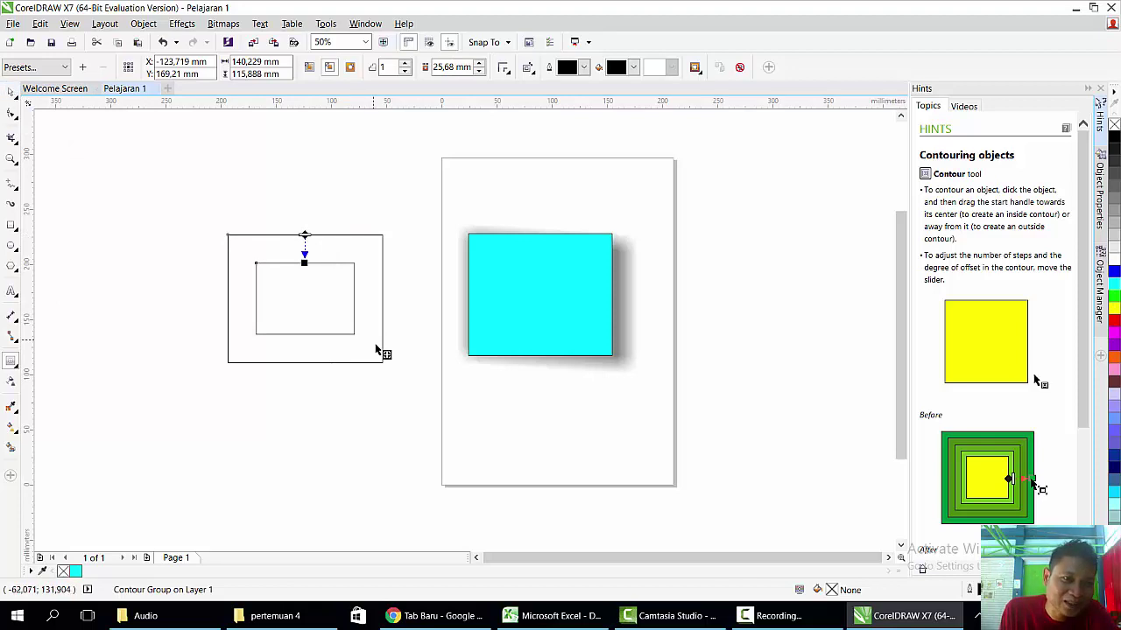
Draw a third rectangle about 146 by 112 mm directly below the contoured rectangle.
left_click(11, 95)
left_click(11, 225)
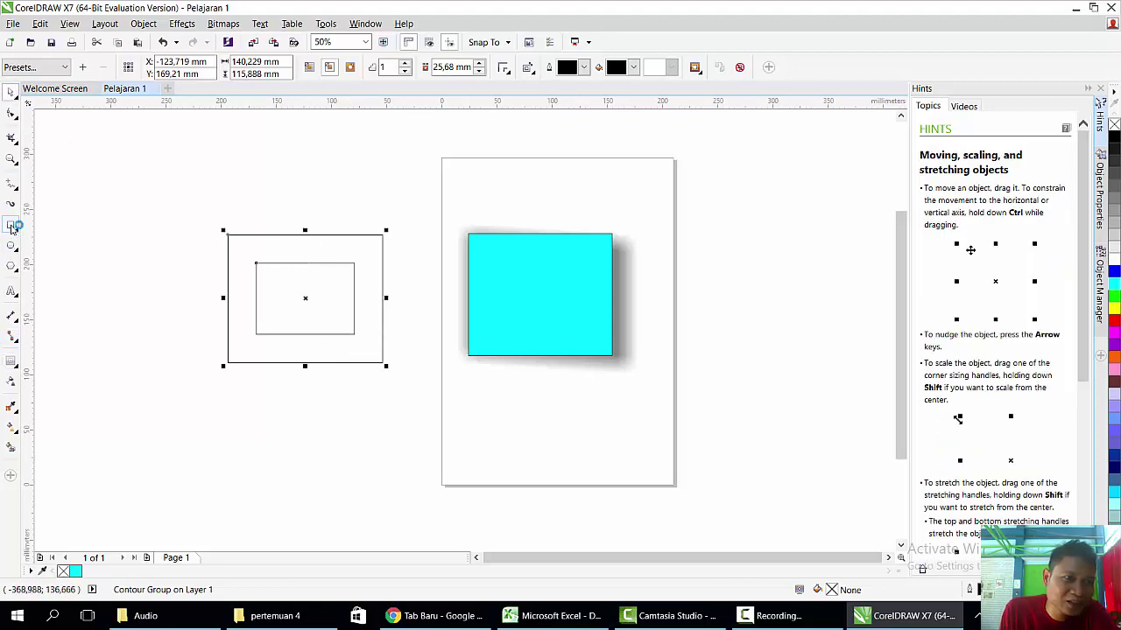
mouse_move(228, 387)
left_mouse_down()
mouse_move(405, 513)
mouse_move(389, 511)
left_mouse_up()
Try to blend the lower rectangle with the contoured rectangle above it.
left_click(10, 361)
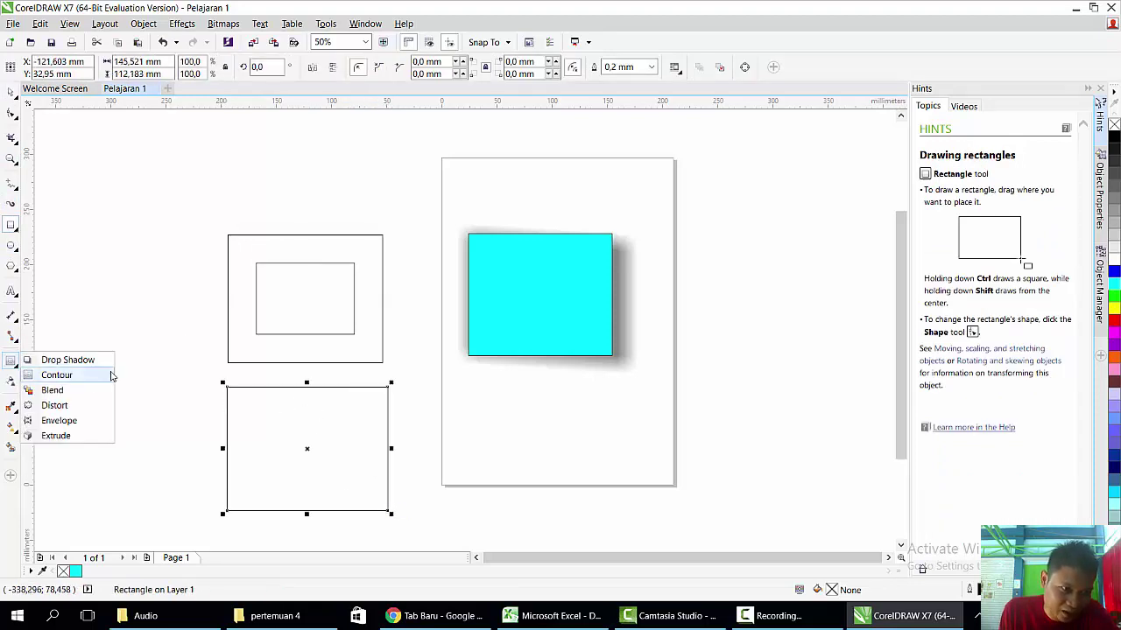
left_click(90, 391)
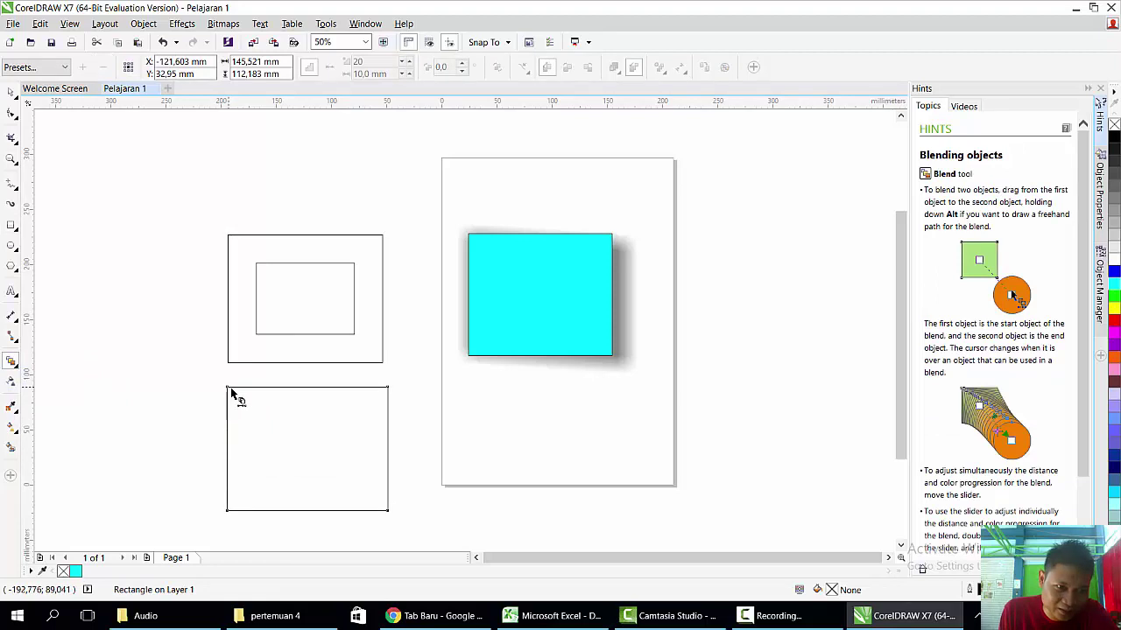
left_click_drag(231, 393, 245, 362)
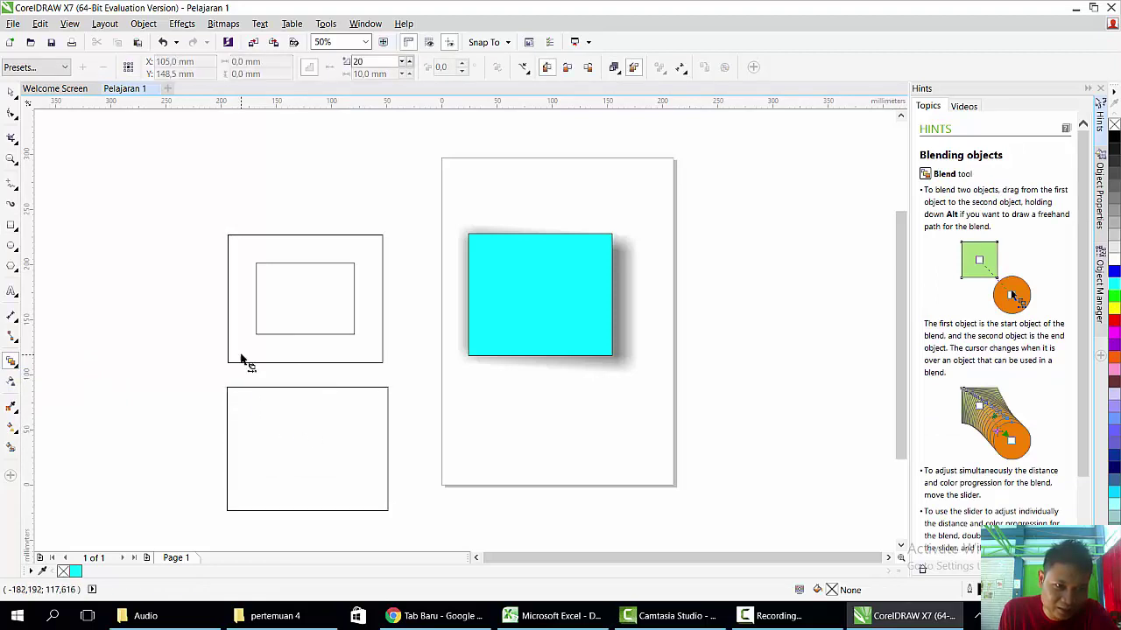
left_click(255, 420)
Fill the lower rectangle with yellow and blend it with the contoured rectangle above it.
left_click(10, 91)
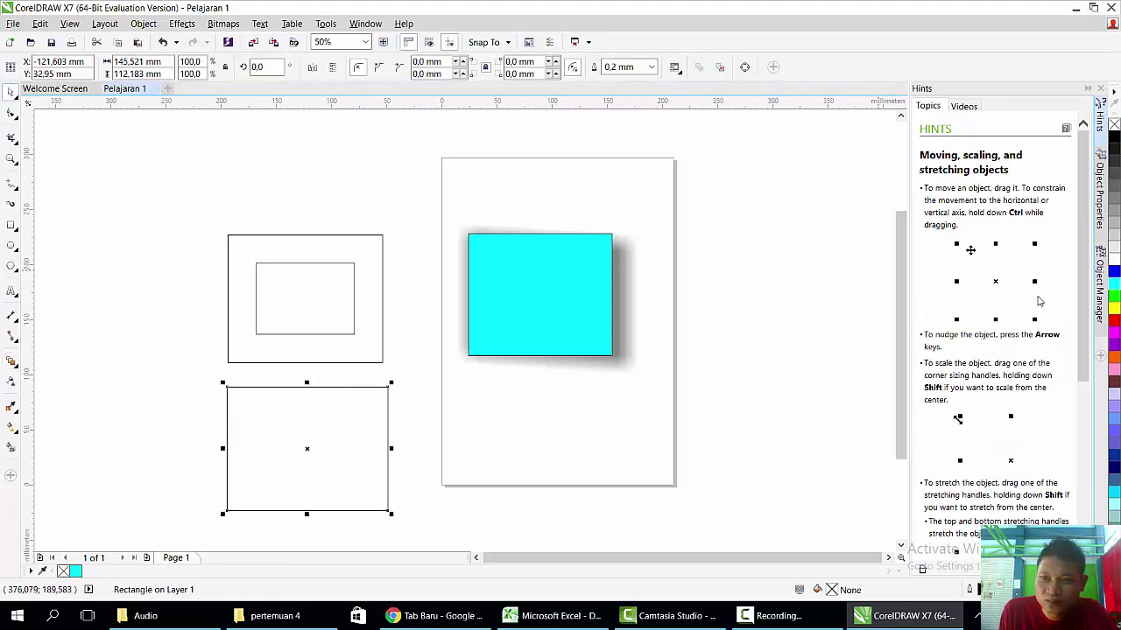
left_click(1114, 306)
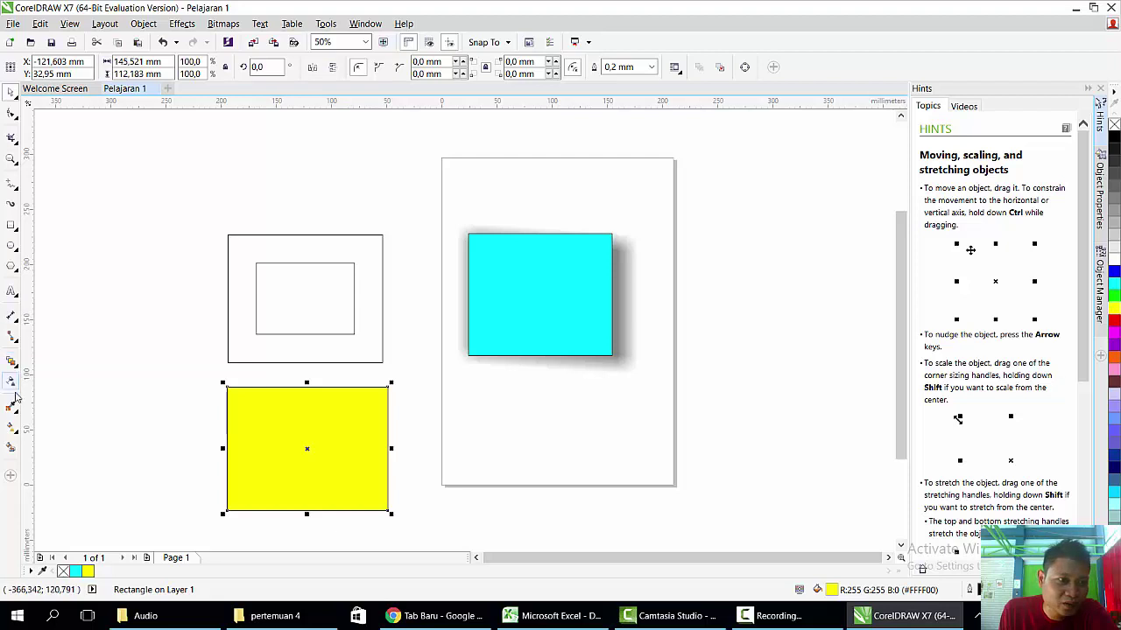
left_click(12, 361)
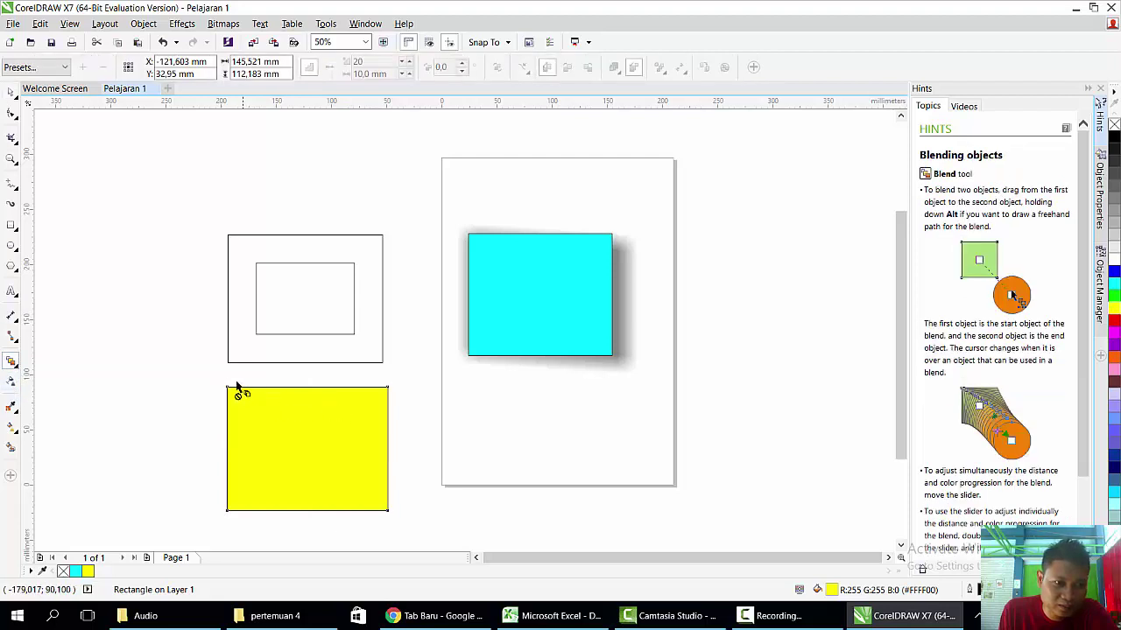
left_click_drag(229, 393, 240, 367)
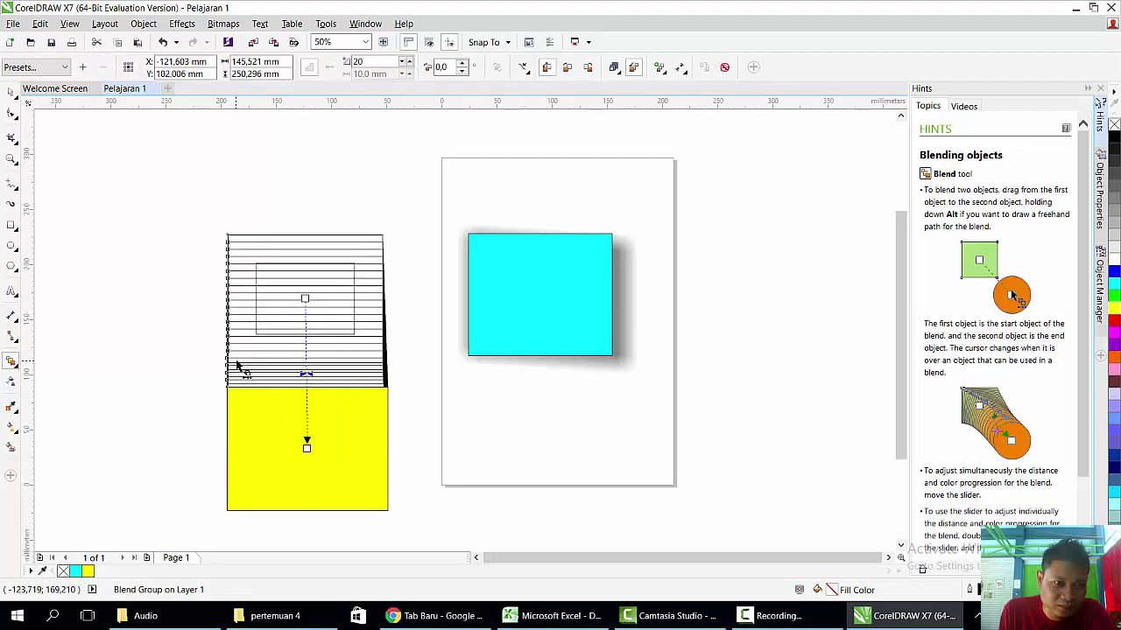
Move the yellow blend group about 99 mm to the left and 125 mm up.
left_click(12, 95)
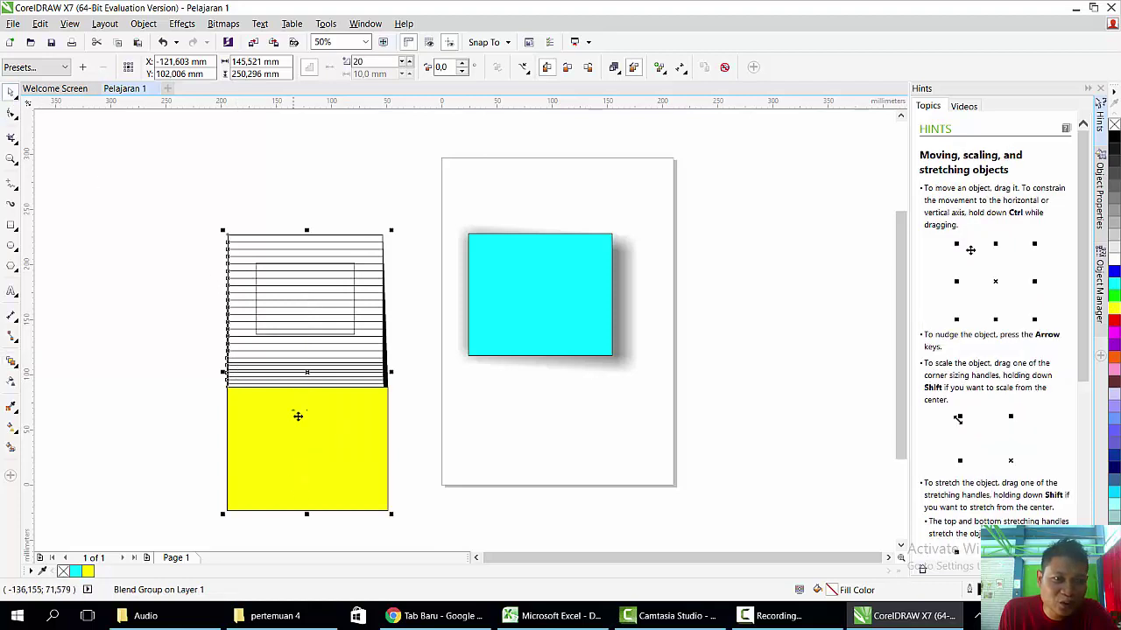
left_click_drag(298, 415, 248, 352)
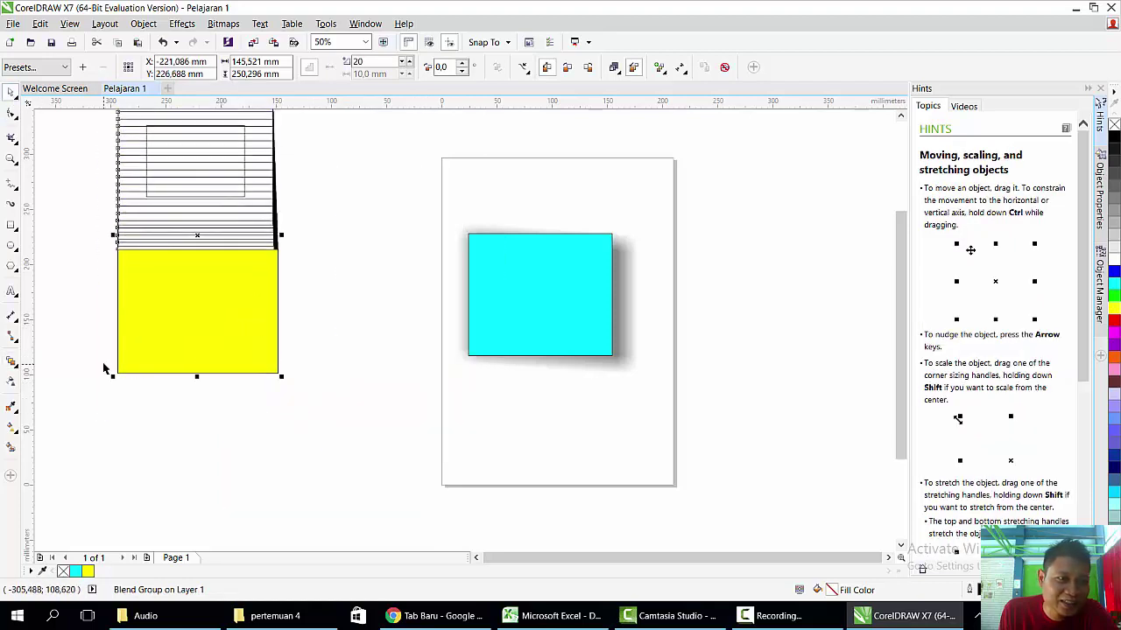
Draw two rectangles side by side below the shadowed cyan one, about 70 by 77 mm and 71 by 84 mm.
left_click(12, 247)
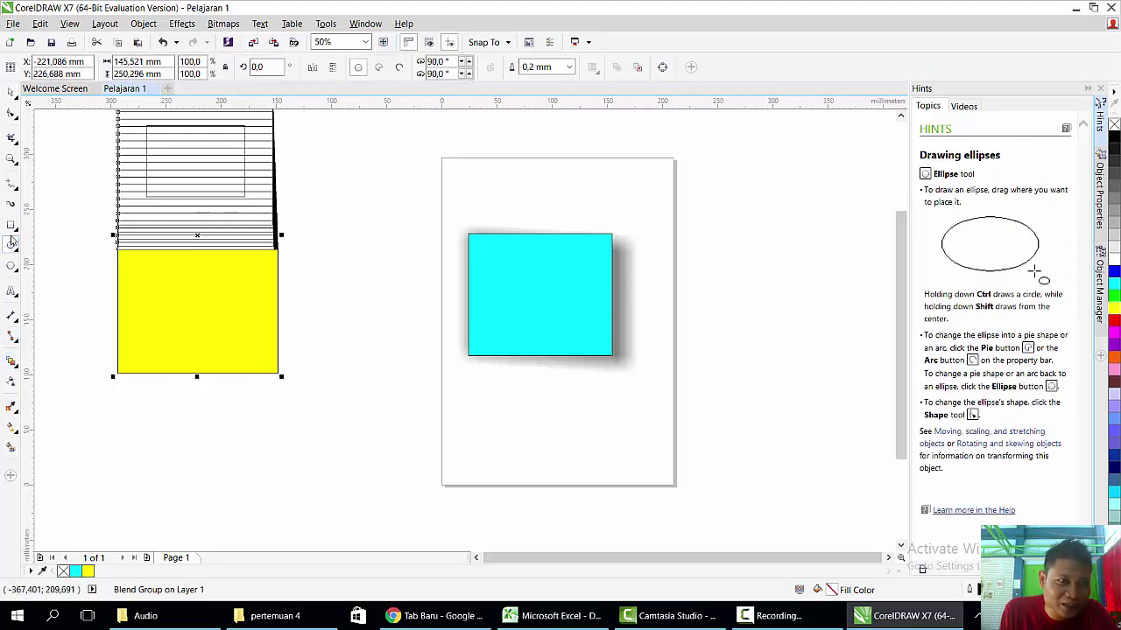
left_click(11, 225)
left_click_drag(375, 398, 452, 485)
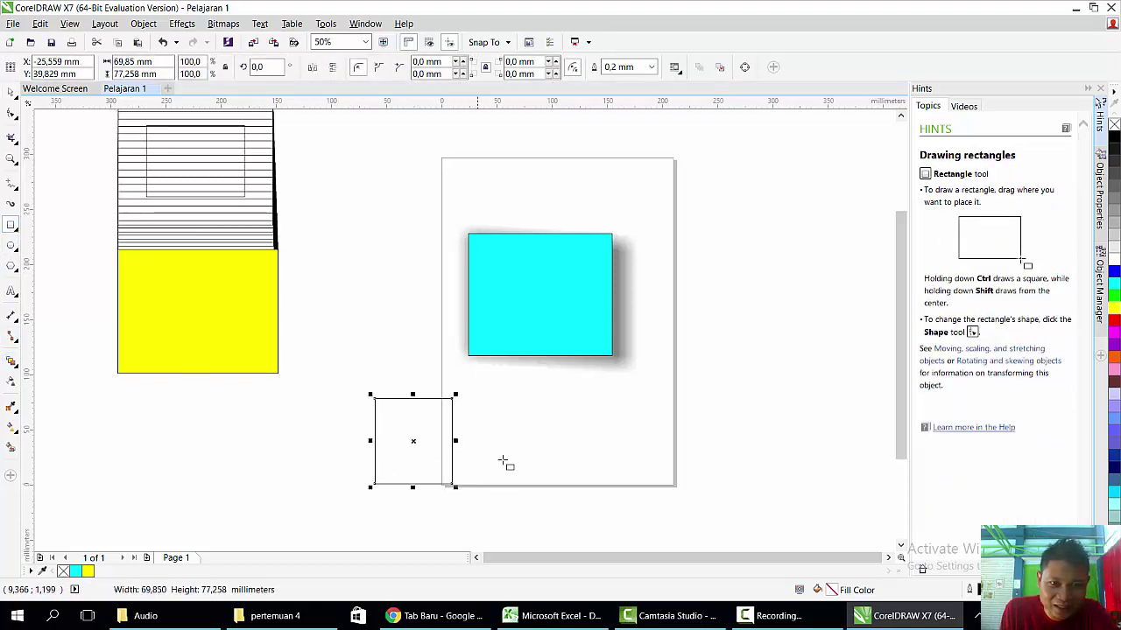
left_click_drag(514, 397, 593, 487)
Blend the two small rectangles below the cyan rectangle into each other with 20 steps.
left_click(12, 360)
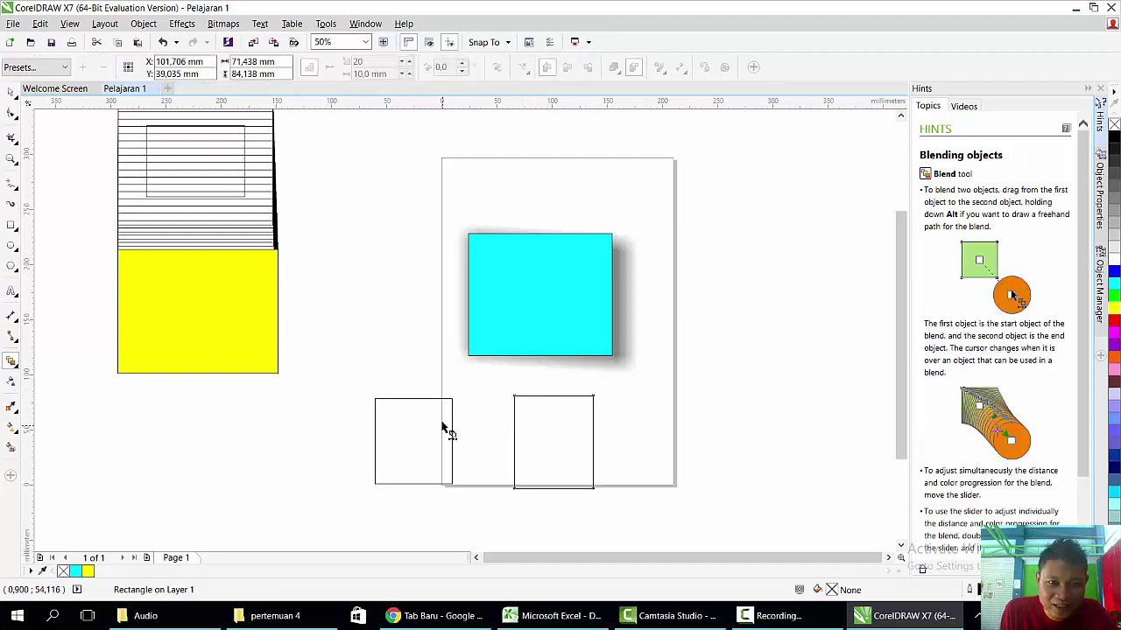
left_click_drag(454, 403, 546, 430)
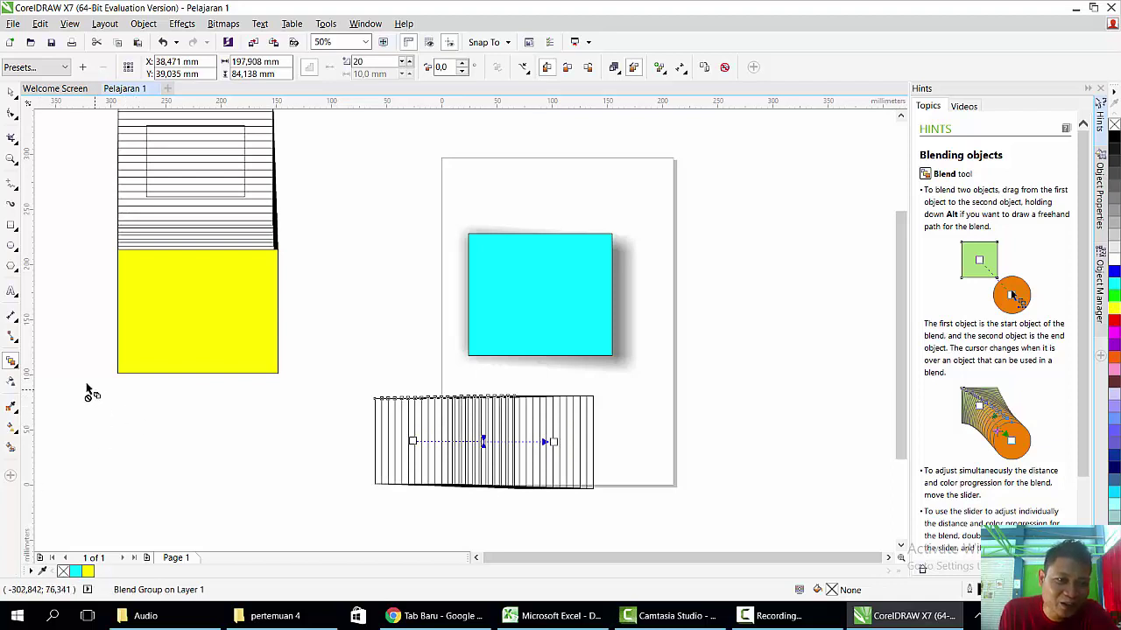
scroll(522, 486, "up", 2)
scroll(525, 481, "down", 1)
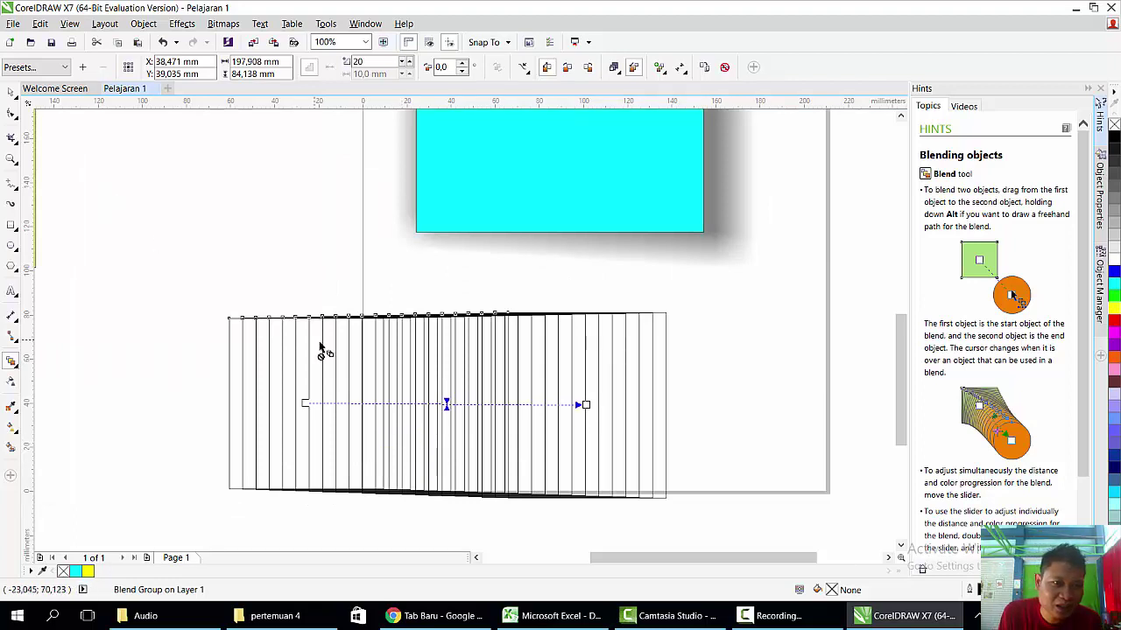
left_click(10, 91)
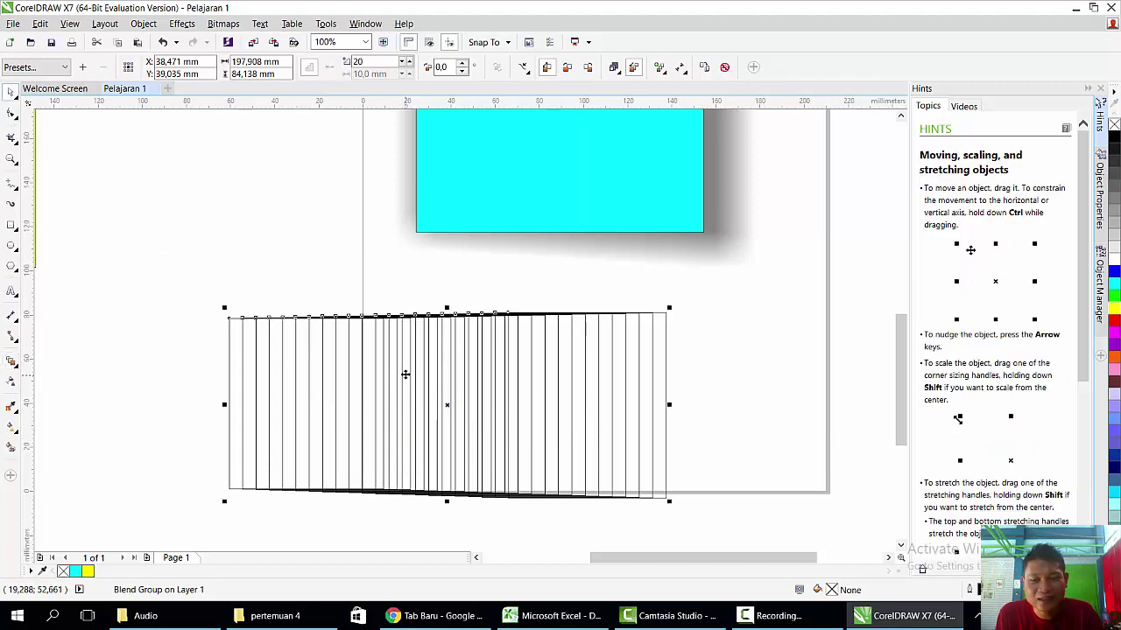
scroll(437, 385, "down", 3)
scroll(394, 298, "up", 1)
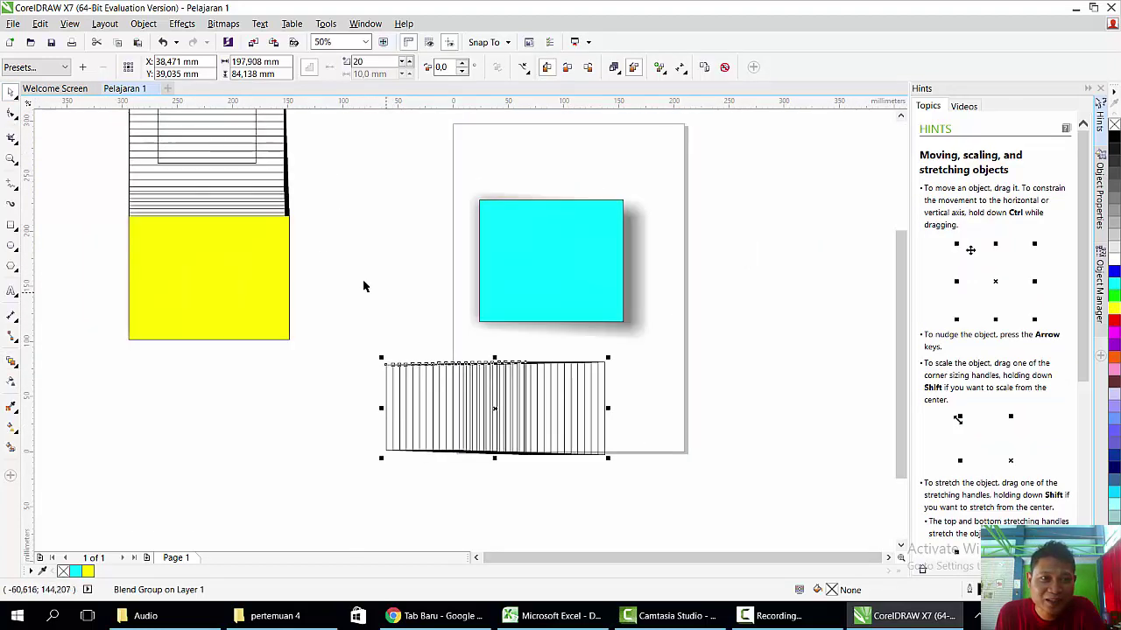
Delete both blend groups and move the shadowed cyan rectangle slightly up and to the right on the page.
scroll(324, 254, "down", 2)
left_click(272, 196)
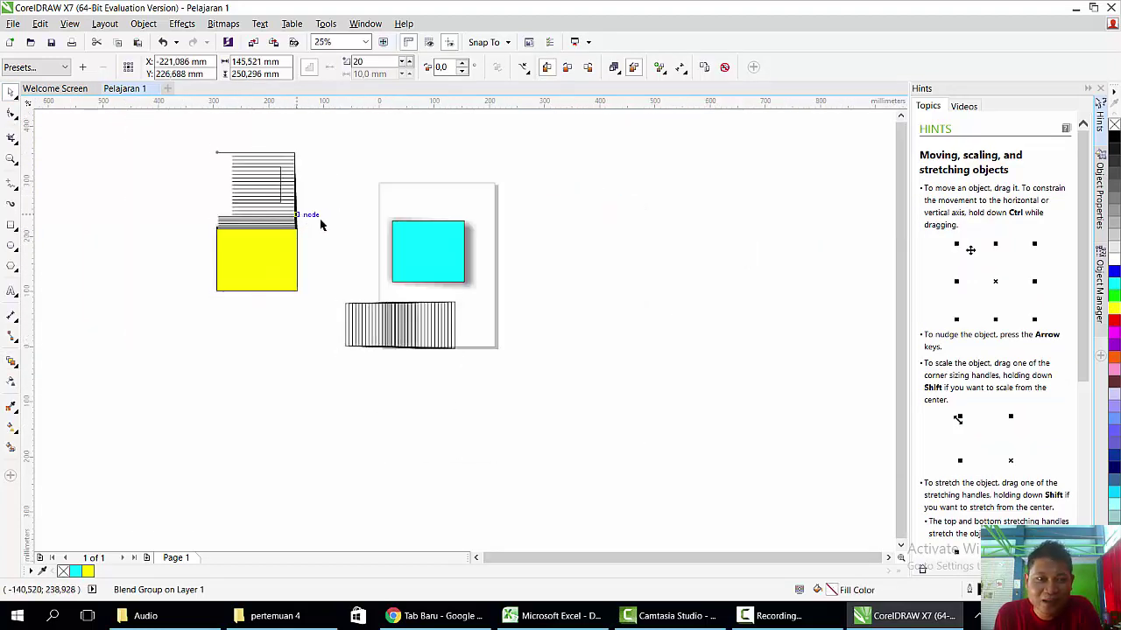
key("Delete")
left_click(358, 318)
key("Delete")
left_click_drag(423, 263, 431, 251)
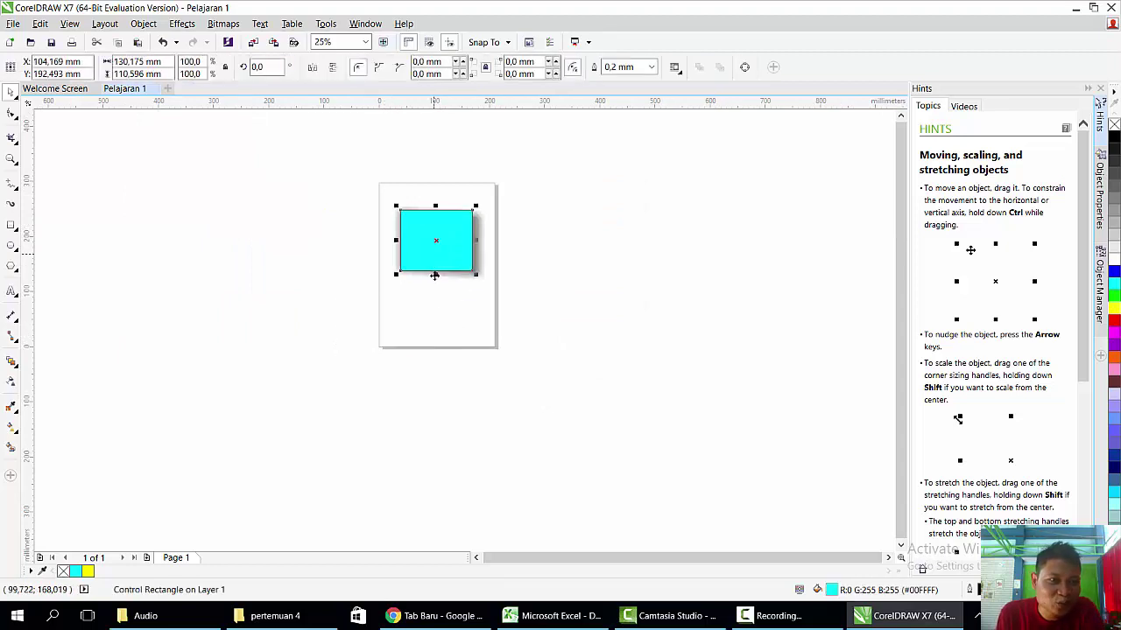
Draw a polygon about 131 mm wide outside the page's lower left and set it to 8 sides.
left_click(9, 368)
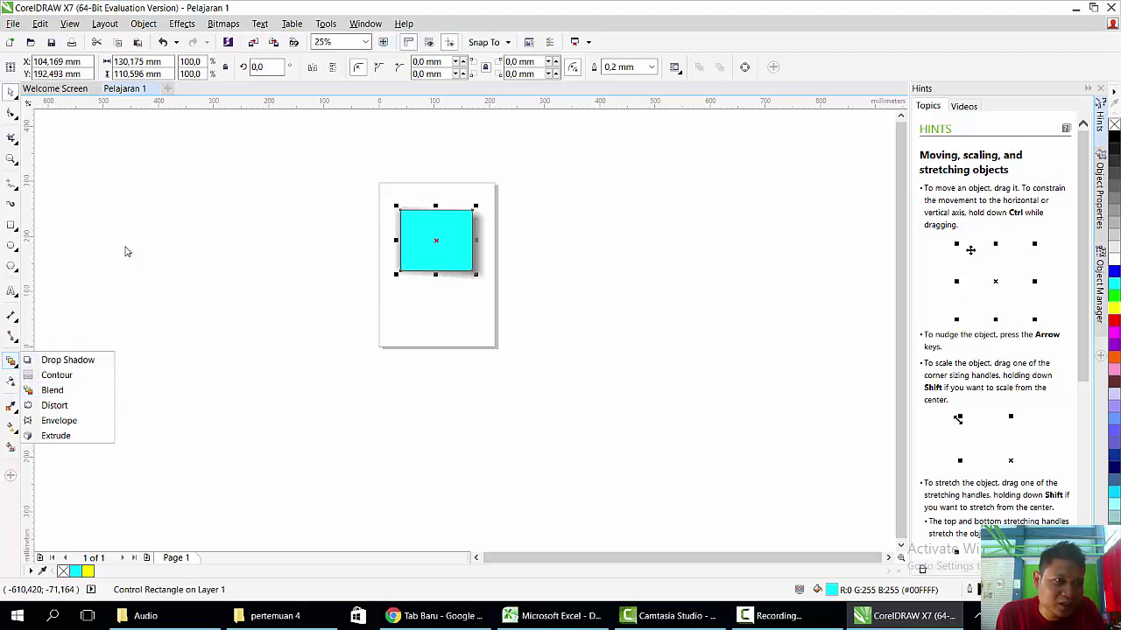
left_click(12, 264)
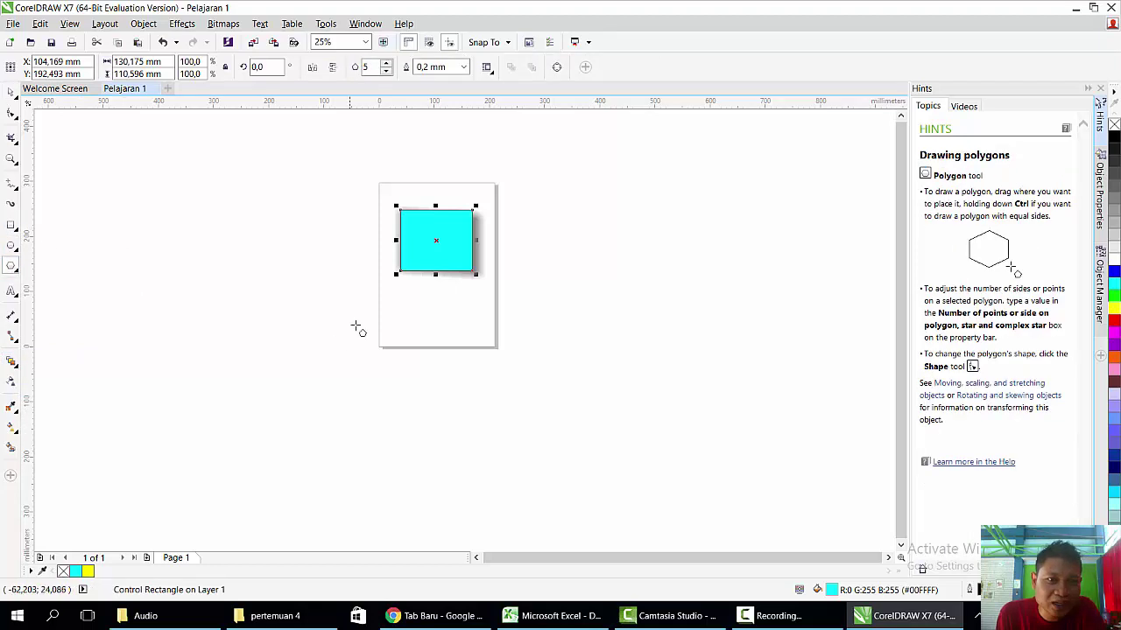
left_click_drag(290, 318, 364, 385)
left_click(385, 65)
left_click(385, 64)
left_click(385, 64)
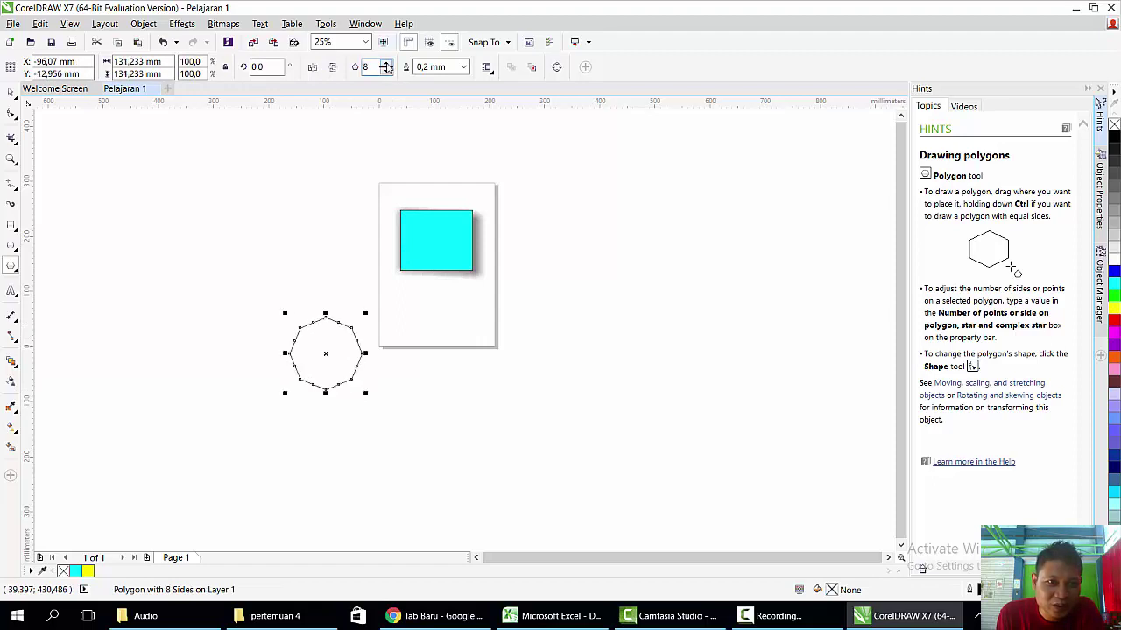
Distort the octagon by pulling from its top node to the left, forming long radiating petals.
left_click(12, 362)
left_click(54, 405)
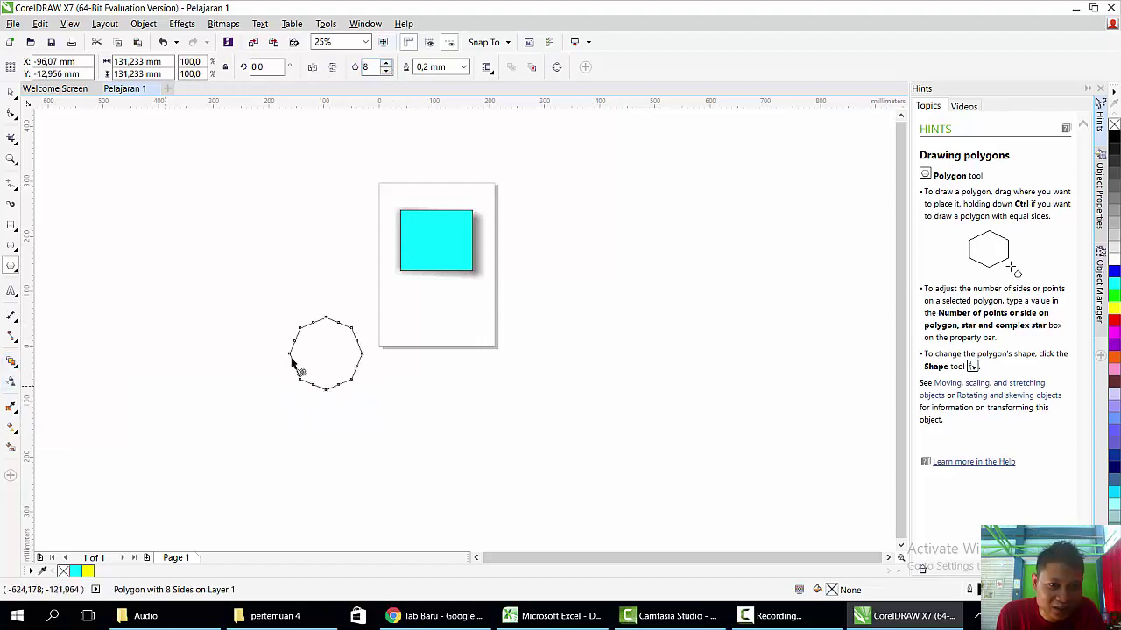
left_click_drag(325, 324, 261, 320)
Rotate the distorted polygon by about 173.5 degrees so its long petals point upward.
left_click(13, 94)
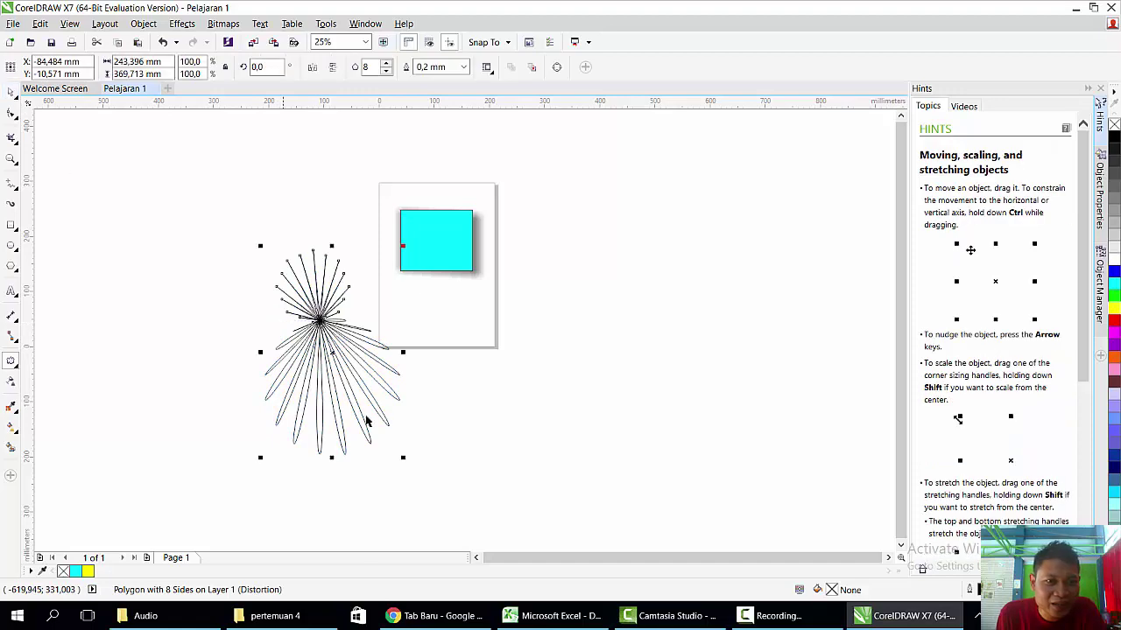
left_click(370, 403)
left_click_drag(404, 461, 275, 245)
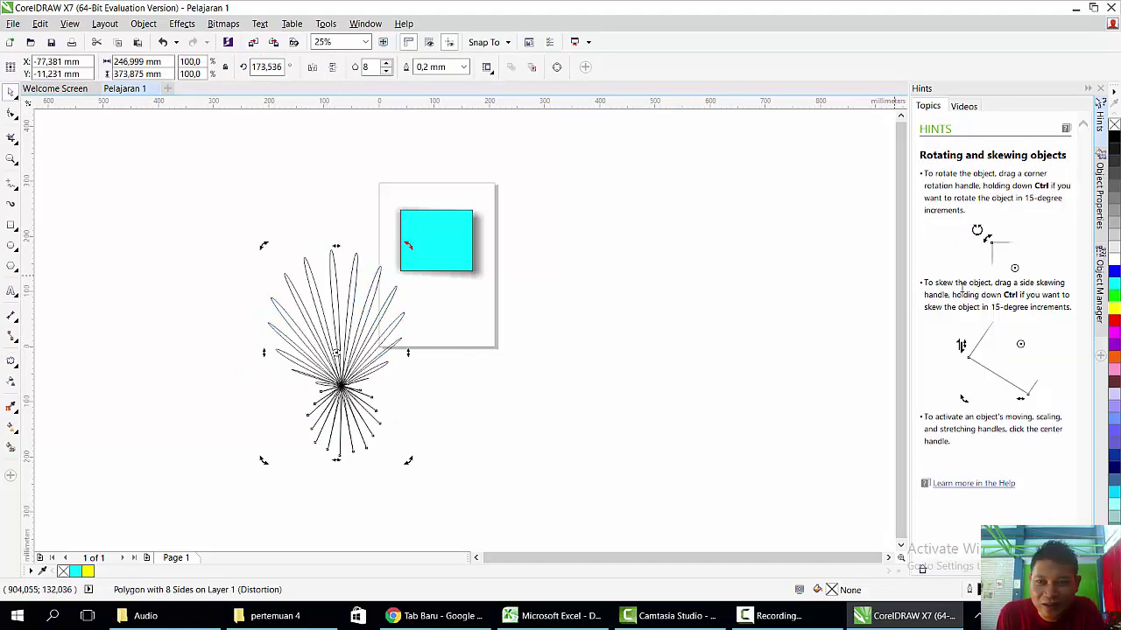
Fill the distorted polygon with green and remove its outline.
left_click(1113, 298)
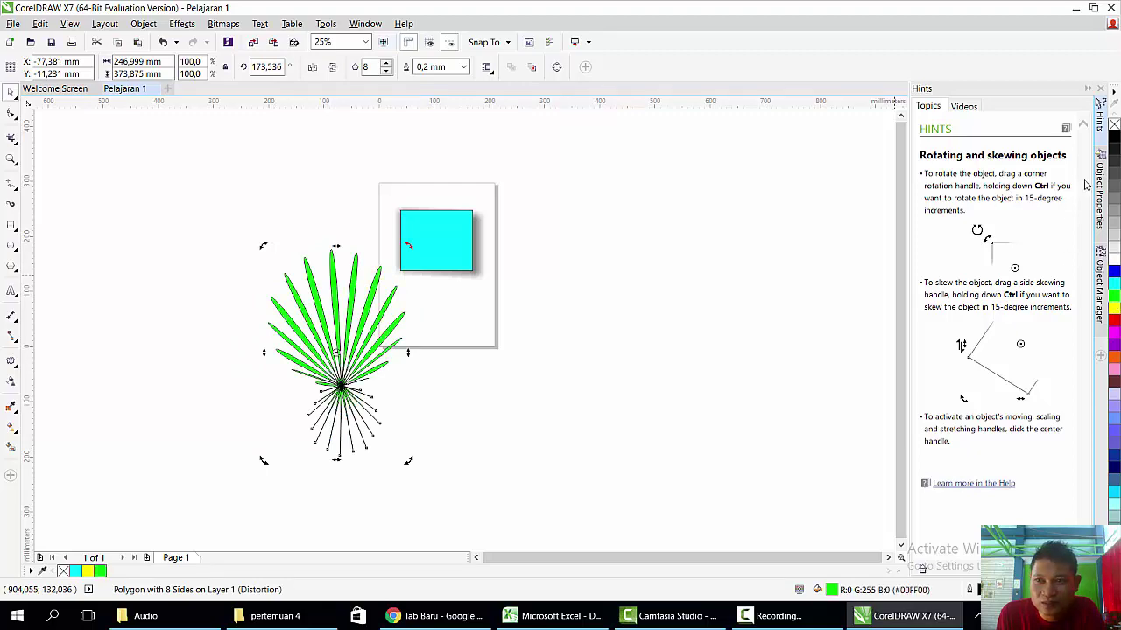
left_click(356, 337)
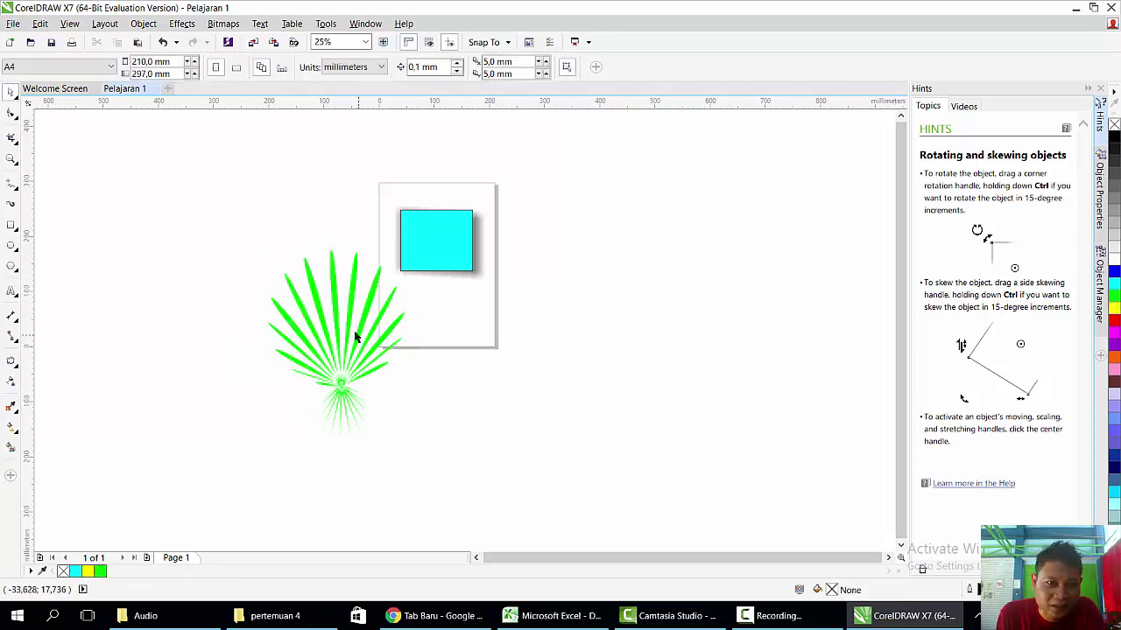
Move the green shape to the right of the page and rotate it slightly so it stands upright.
left_click_drag(362, 331, 612, 285)
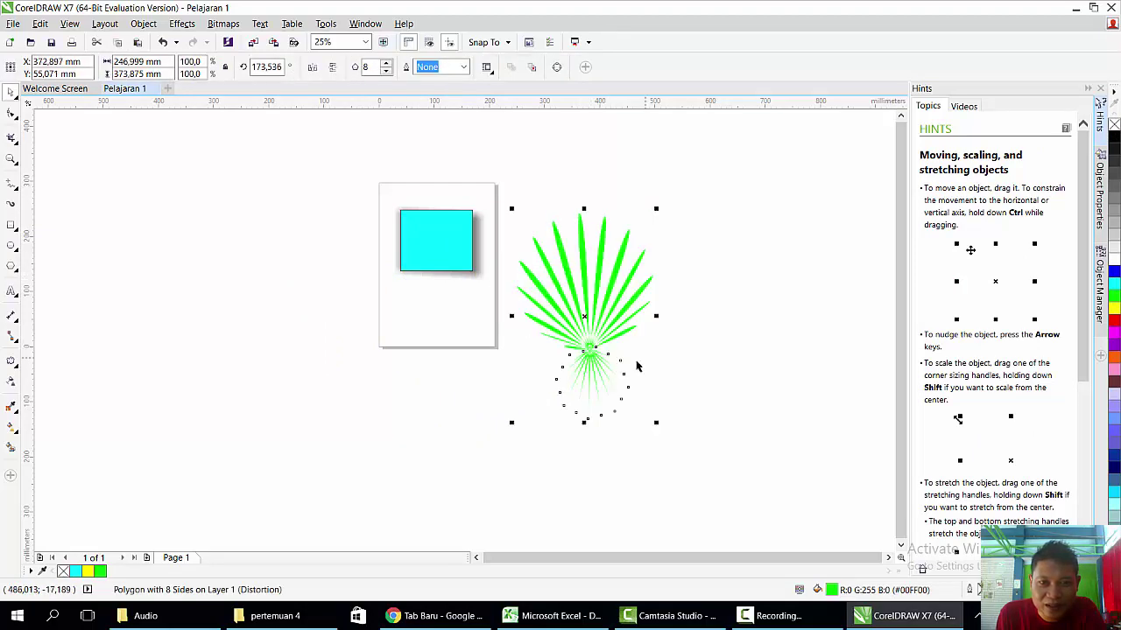
left_click(613, 356)
mouse_move(656, 422)
left_mouse_down()
mouse_move(645, 429)
mouse_move(671, 426)
left_mouse_up()
left_click(676, 432)
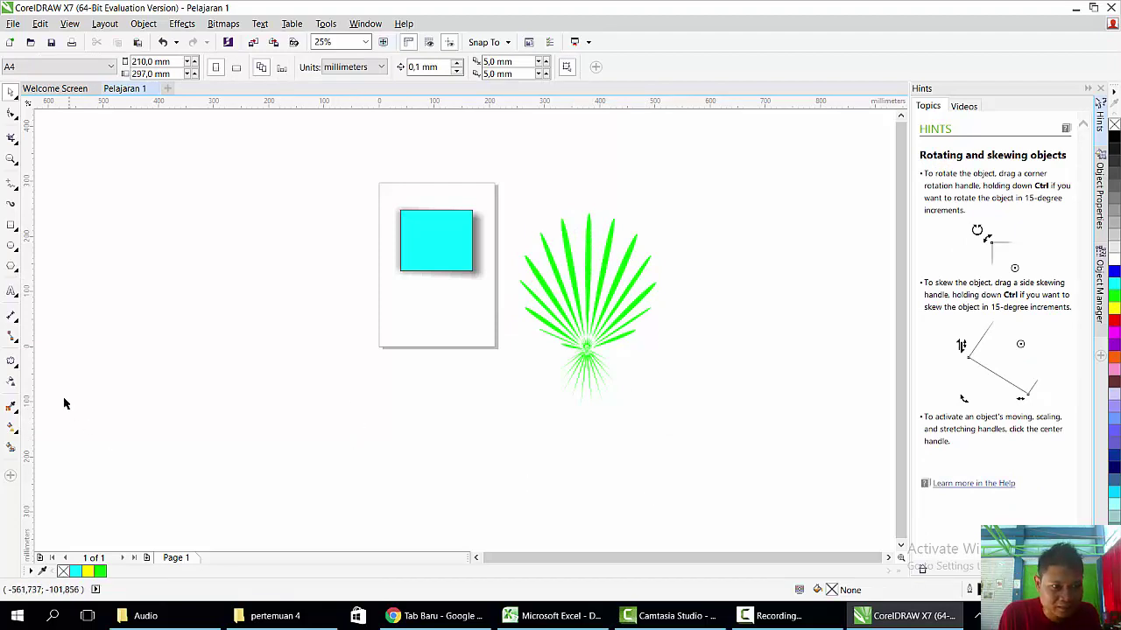
Draw a rectangle about 216 by 178 mm outside the page, to its left.
left_click(11, 367)
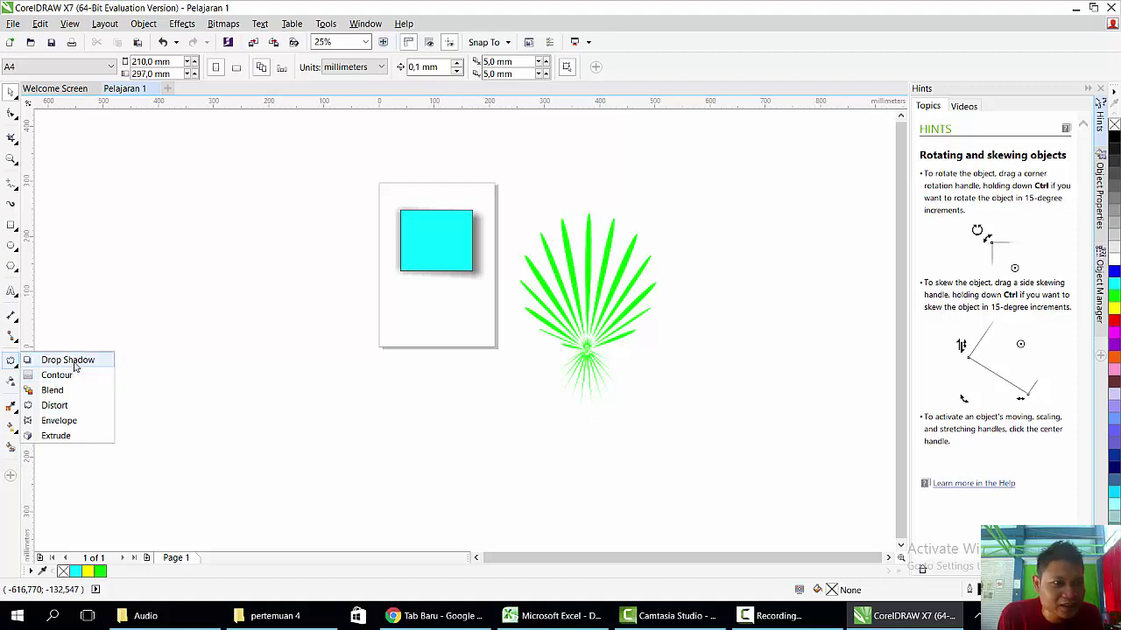
left_click(11, 225)
left_click(53, 224)
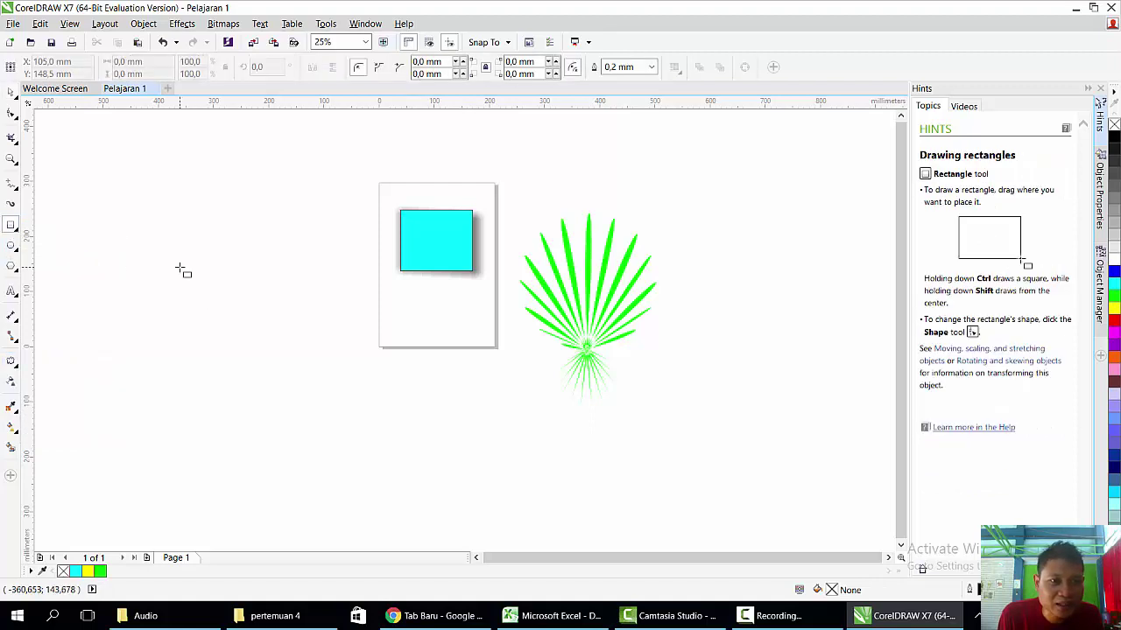
left_click_drag(180, 268, 299, 365)
Extrude the new rectangle toward a vanishing point above it with a depth of 20, forming an open box.
left_click(10, 363)
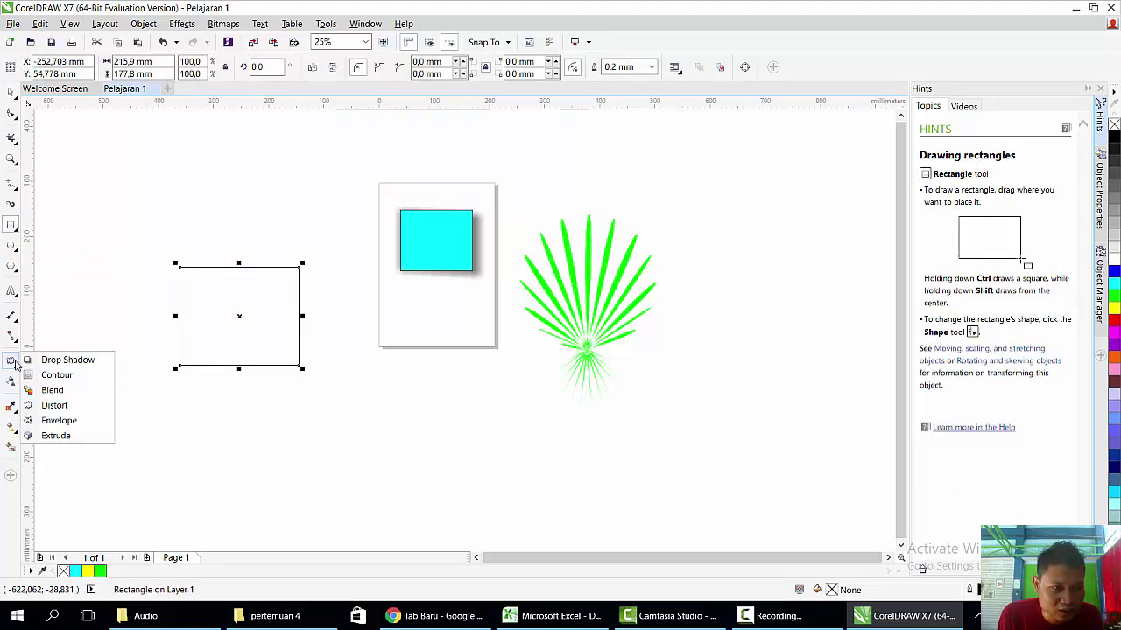
left_click(61, 435)
left_click_drag(181, 274, 235, 204)
left_click(10, 91)
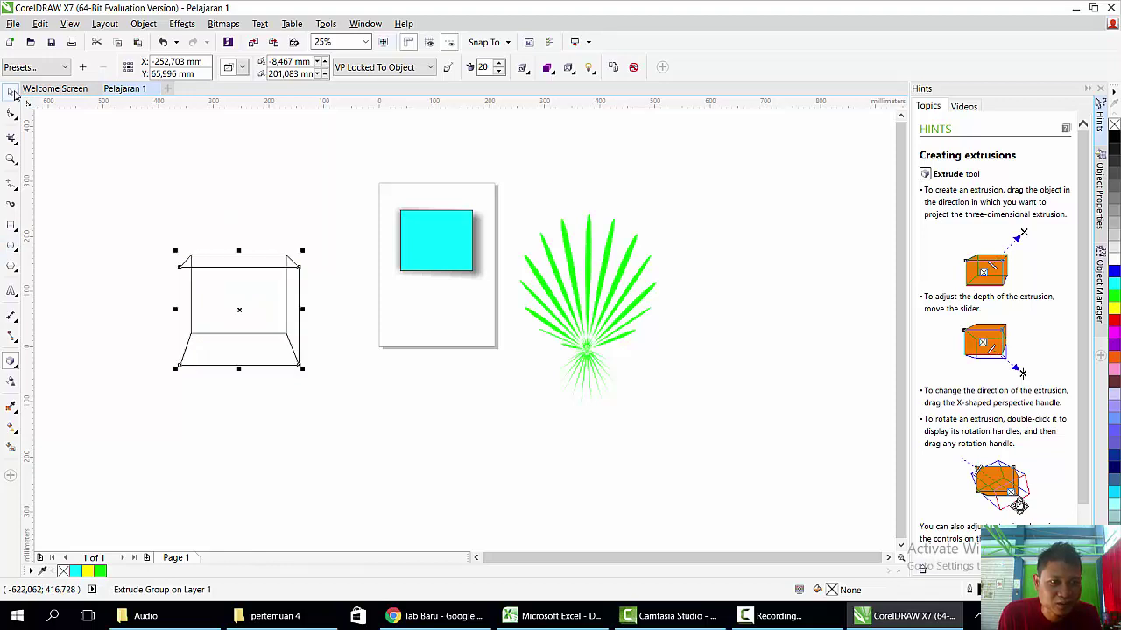
left_click(226, 423)
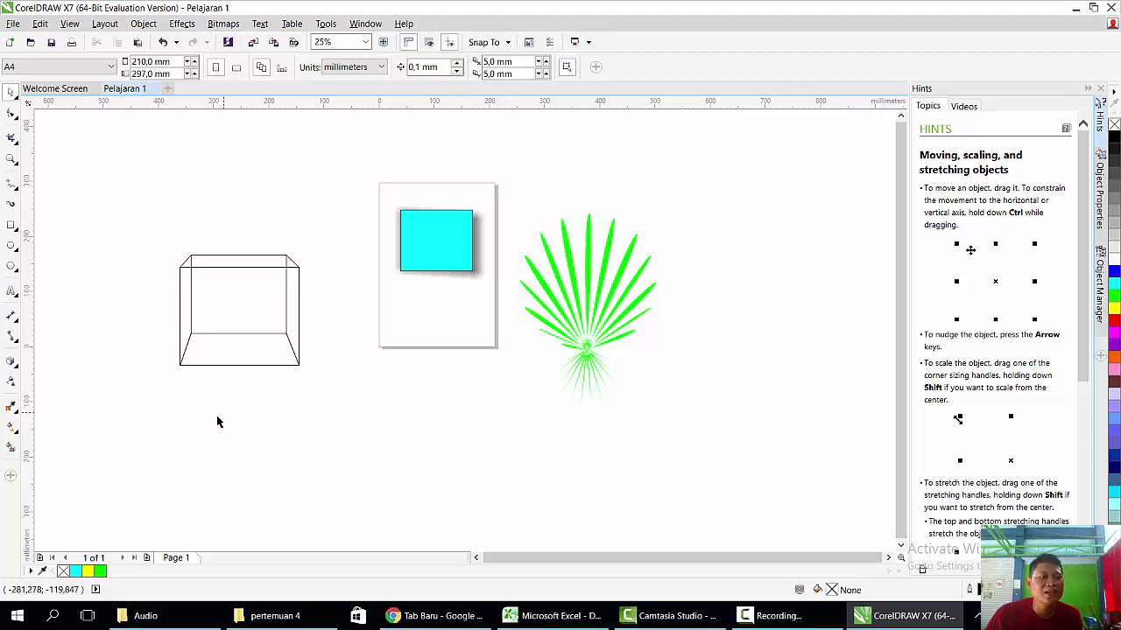
left_click(12, 364)
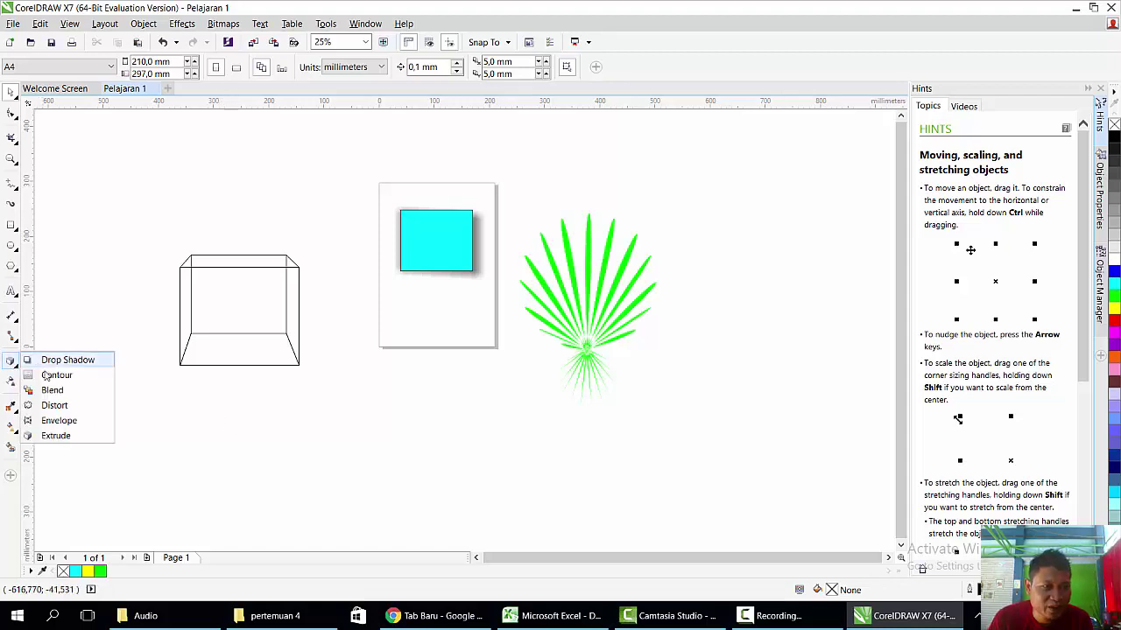
left_click(40, 387)
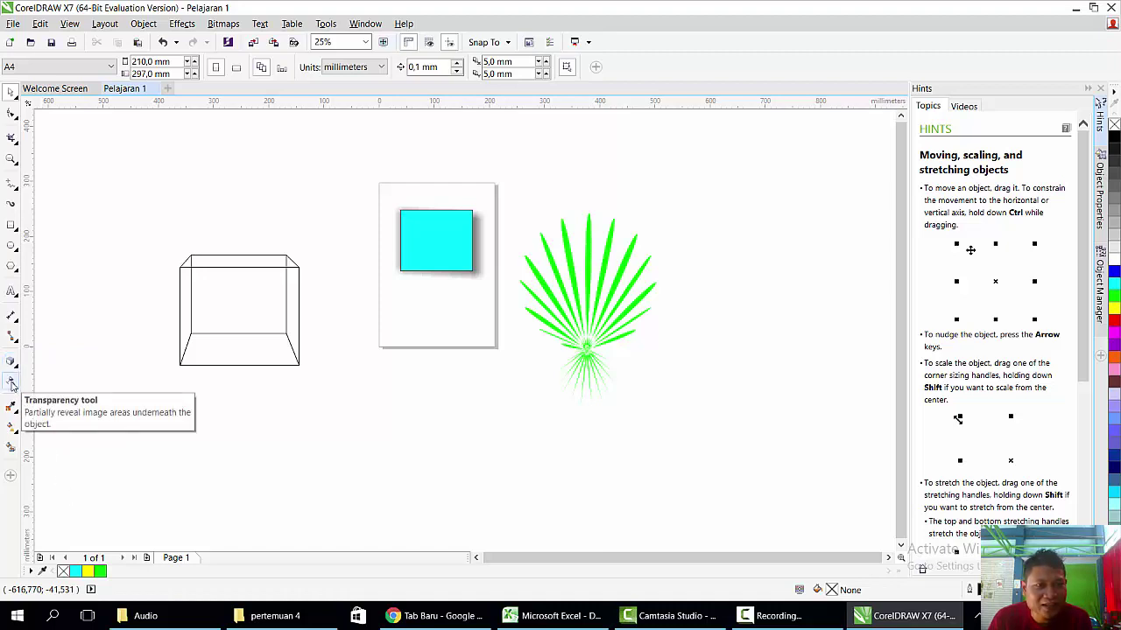
Draw two overlapping rectangles below the page, one about 329 by 210 mm and one about 218 by 231 mm.
left_click(8, 384)
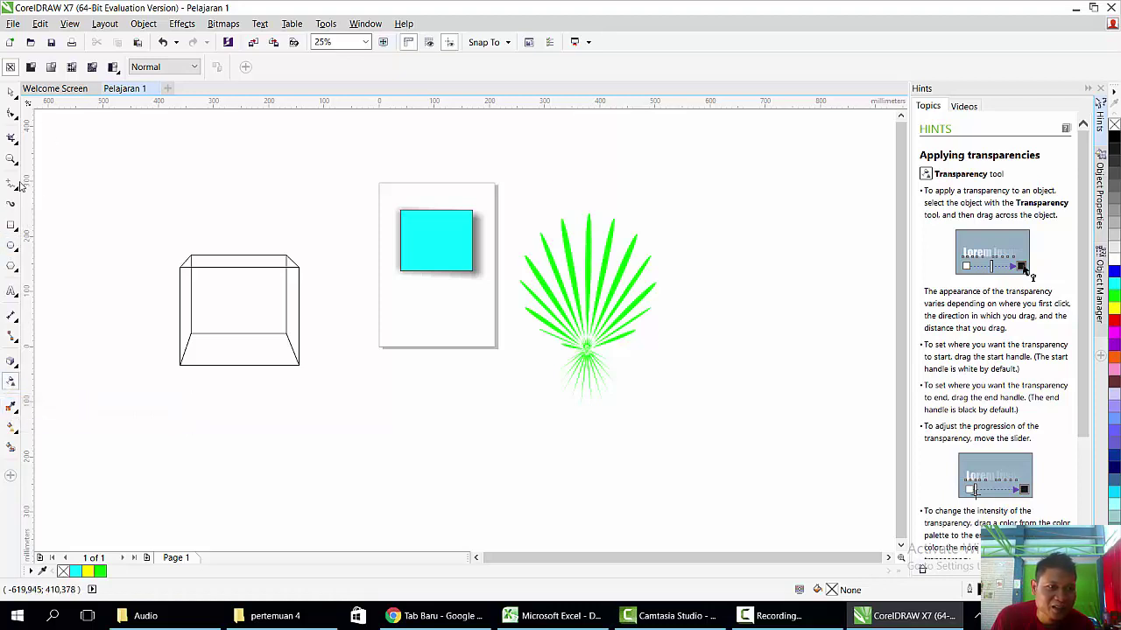
left_click(13, 228)
left_click_drag(355, 383, 538, 499)
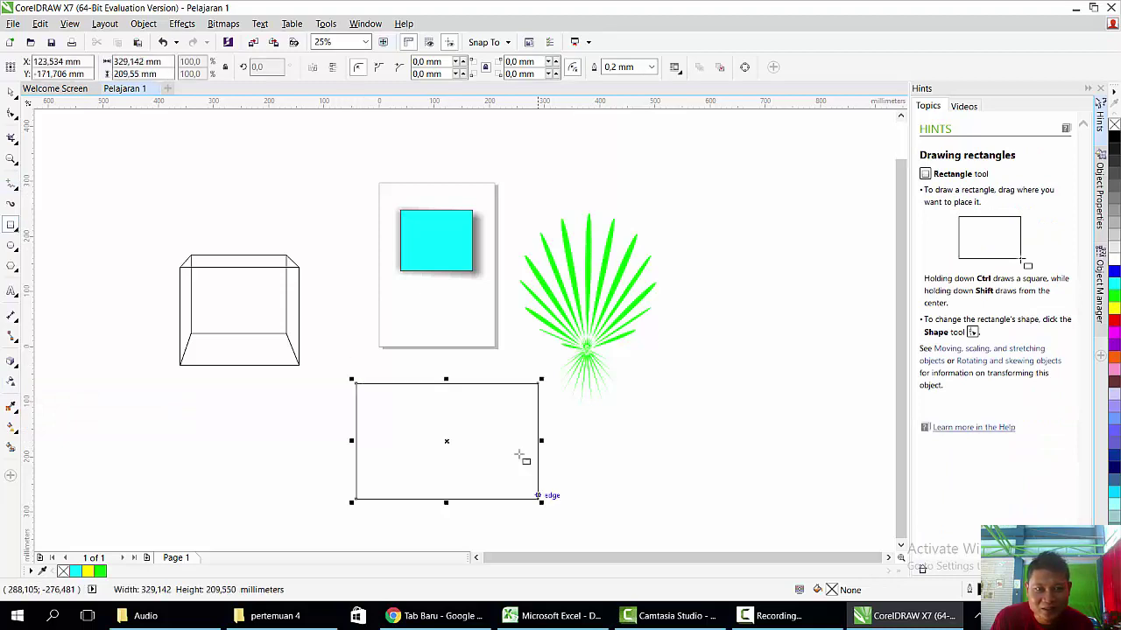
left_click_drag(484, 369, 607, 500)
key("space")
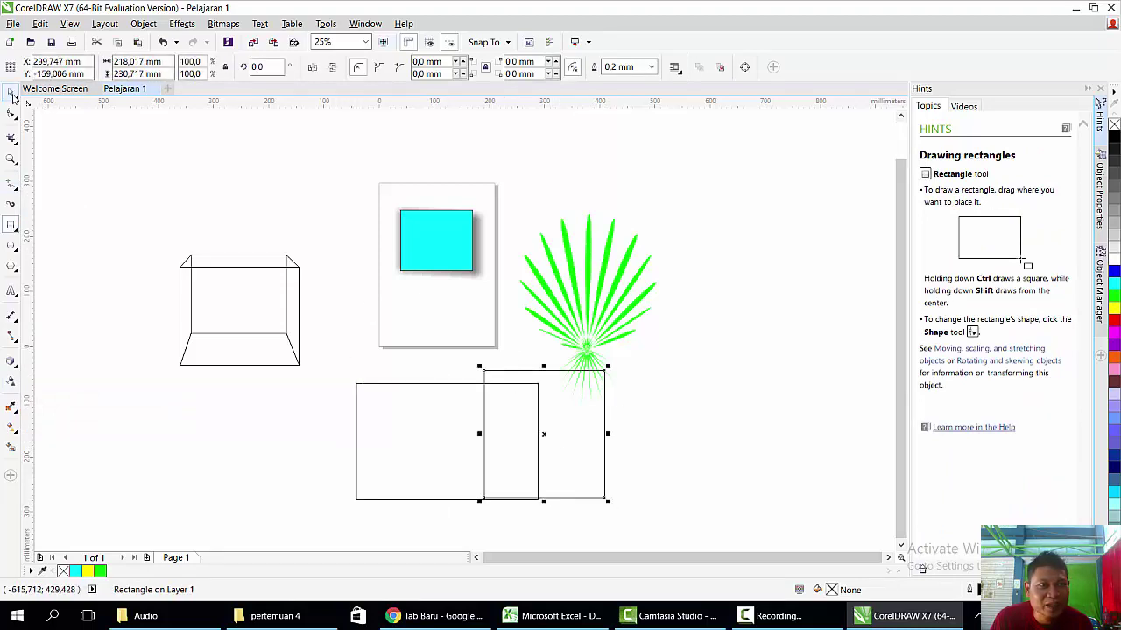
Delete the extruded box, the cyan rectangle with its shadow and the green distorted shape.
left_click(258, 304)
key("Delete")
left_click(437, 248)
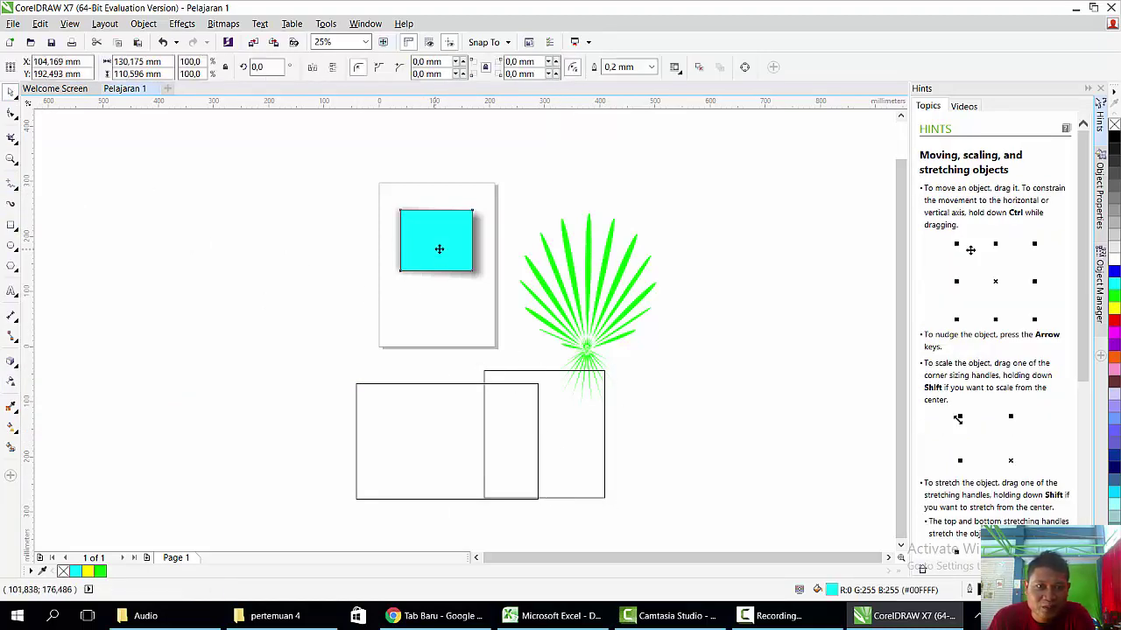
key("Delete")
left_click(589, 280)
key("Delete")
Fill the wide rectangle with green and the narrower overlapping rectangle with cyan.
left_click(450, 412)
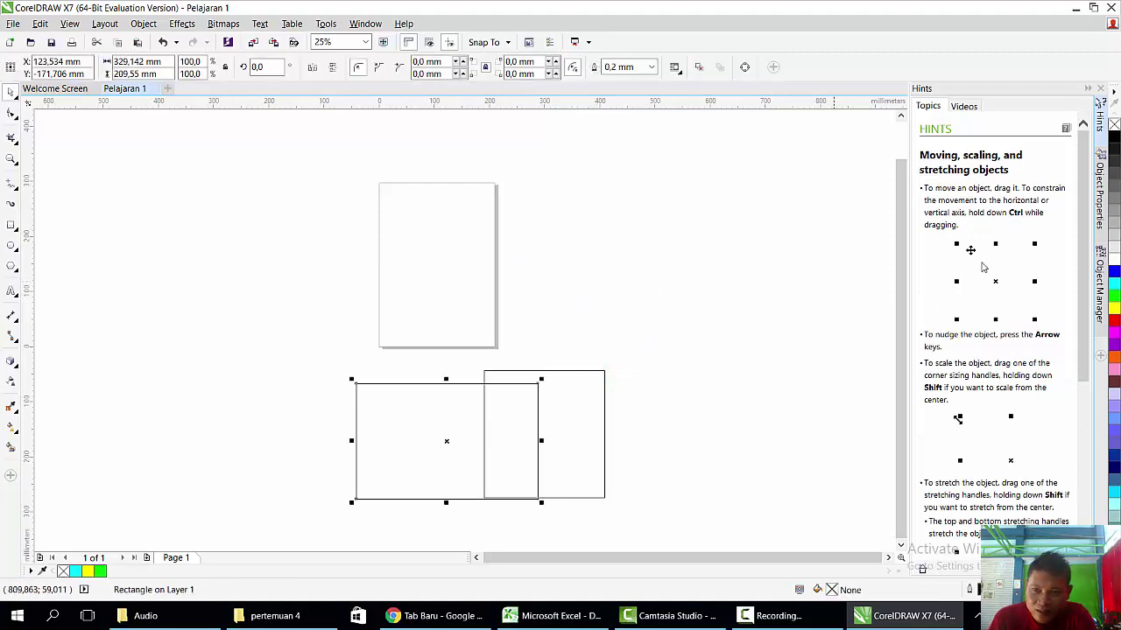
left_click(1115, 298)
key("Tab")
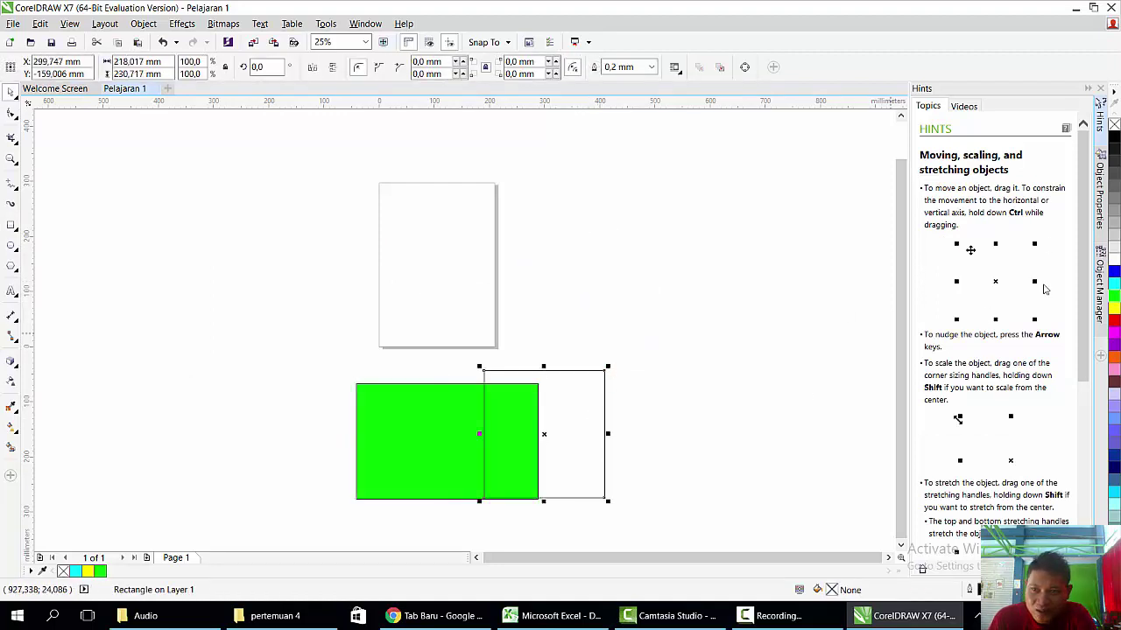
left_click(1115, 288)
Move the green rectangle up onto the page and place the cyan rectangle so it overlaps the green one's right part.
left_click_drag(493, 446, 572, 346)
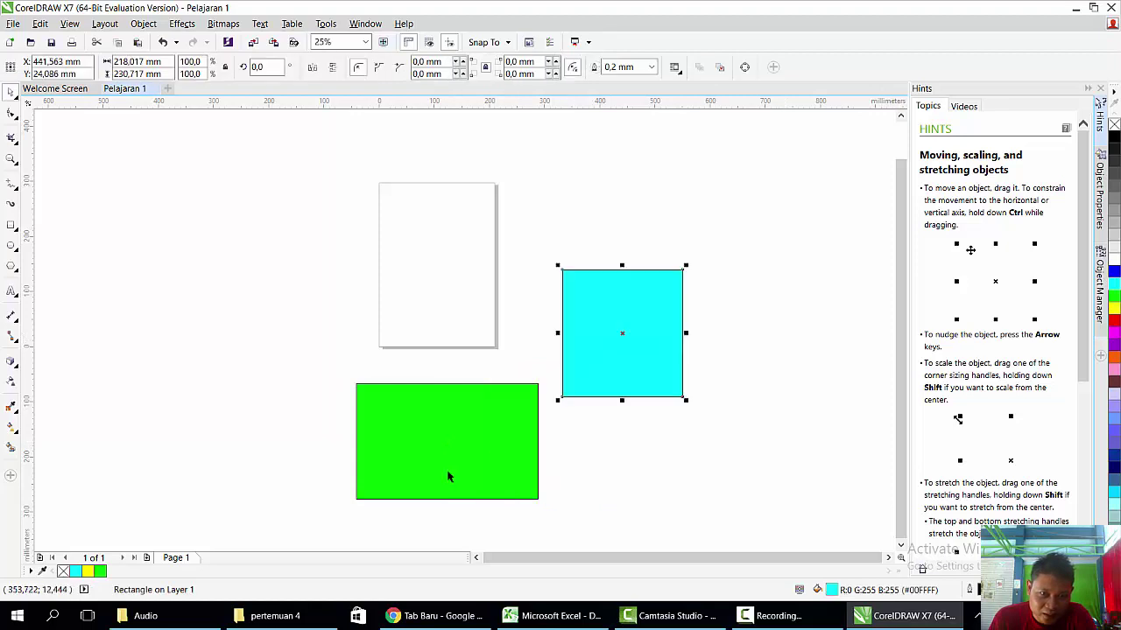
left_click_drag(446, 433, 413, 292)
left_click_drag(663, 324, 433, 296)
Apply a linear transparency fading the cyan rectangle from right to left, and move the rectangle further onto the green one.
left_click(10, 384)
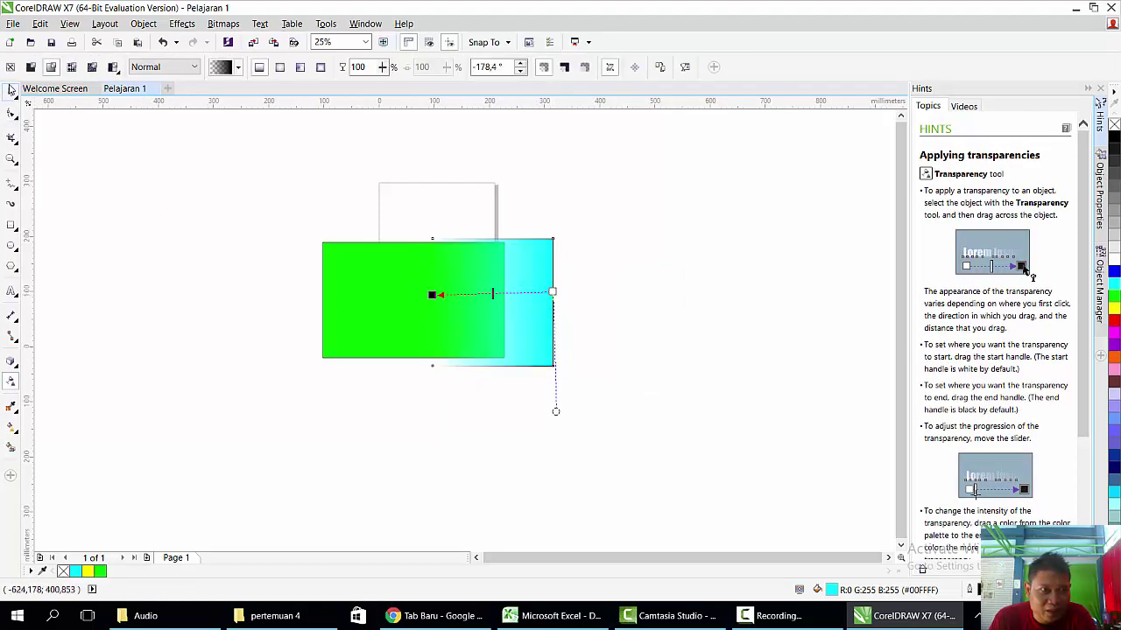
left_click(11, 90)
mouse_move(496, 275)
left_mouse_down()
mouse_move(458, 268)
mouse_move(488, 289)
left_mouse_up()
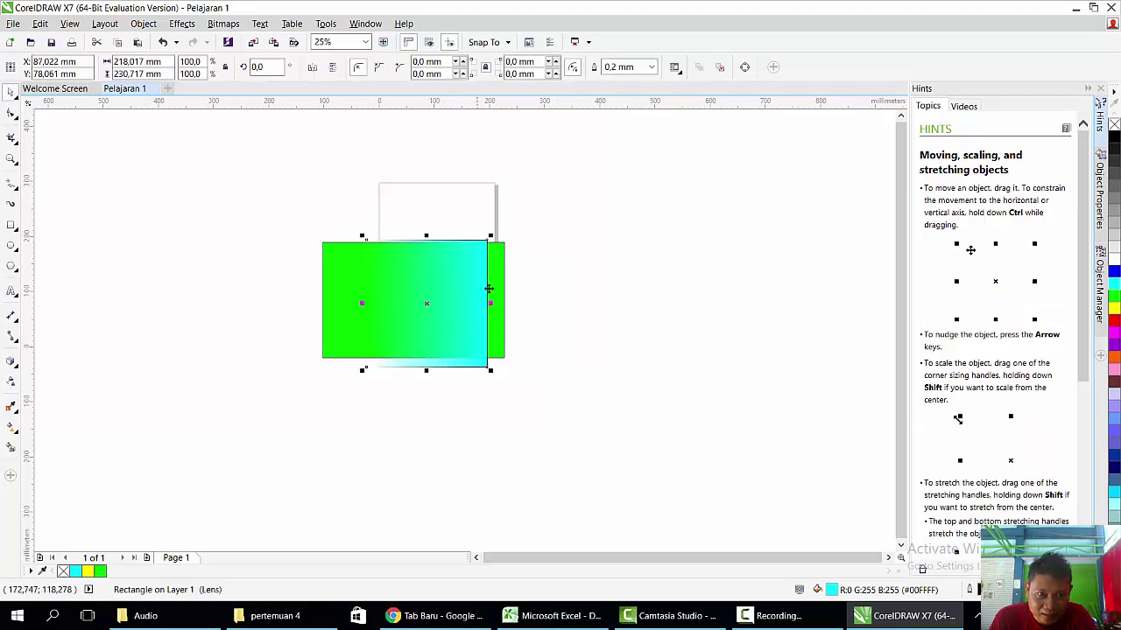
left_click(560, 323)
scroll(428, 303, "up", 2)
scroll(429, 305, "down", 1)
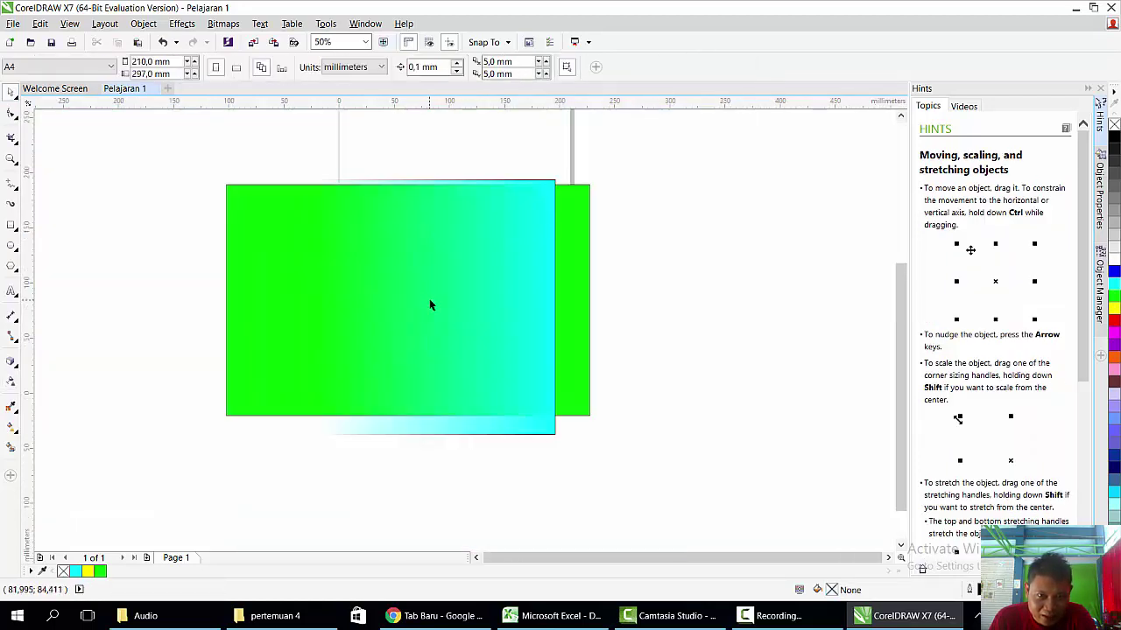
Redraw the cyan rectangle's linear transparency horizontally from its right edge to near its left edge.
left_click(500, 380)
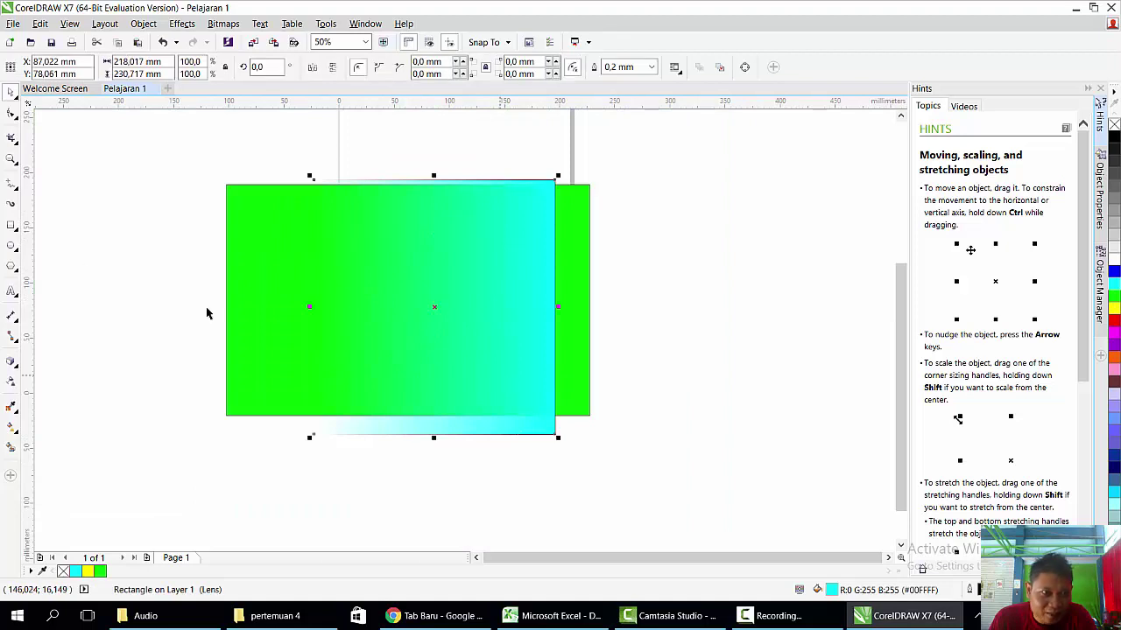
left_click(11, 380)
mouse_move(312, 292)
left_mouse_down()
mouse_move(239, 293)
mouse_move(300, 284)
left_mouse_up()
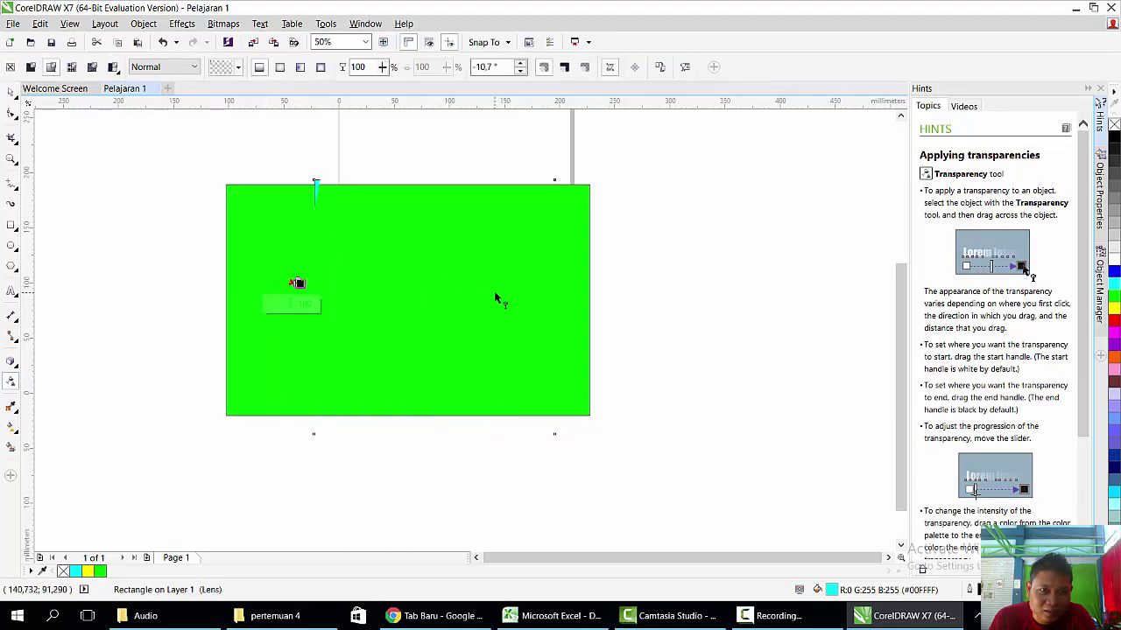
left_click_drag(555, 284, 322, 285)
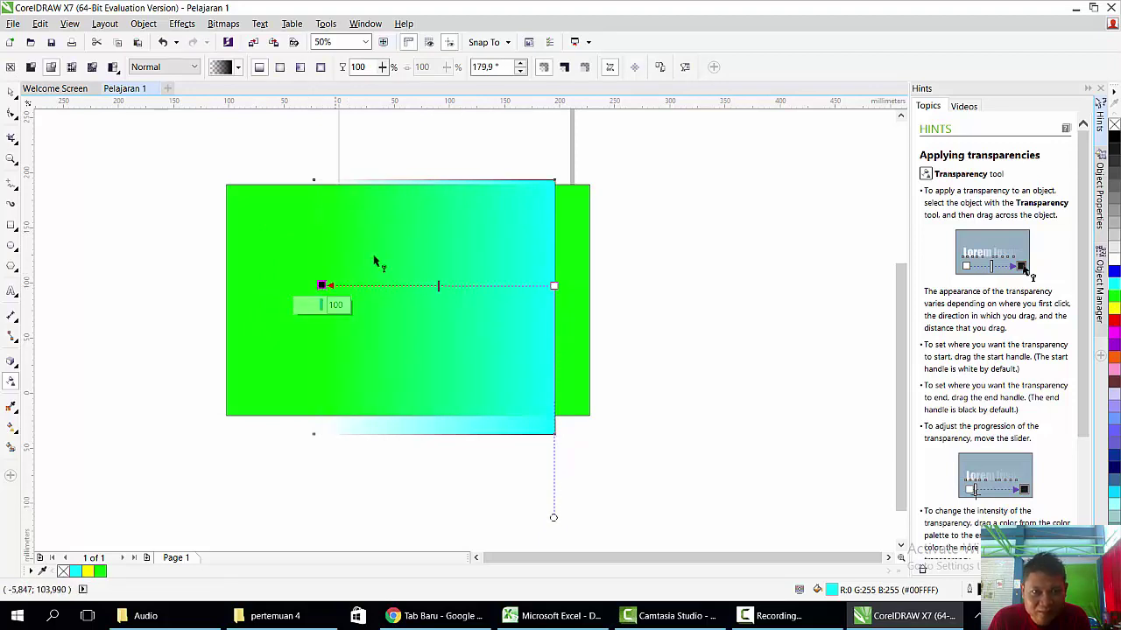
left_click(10, 93)
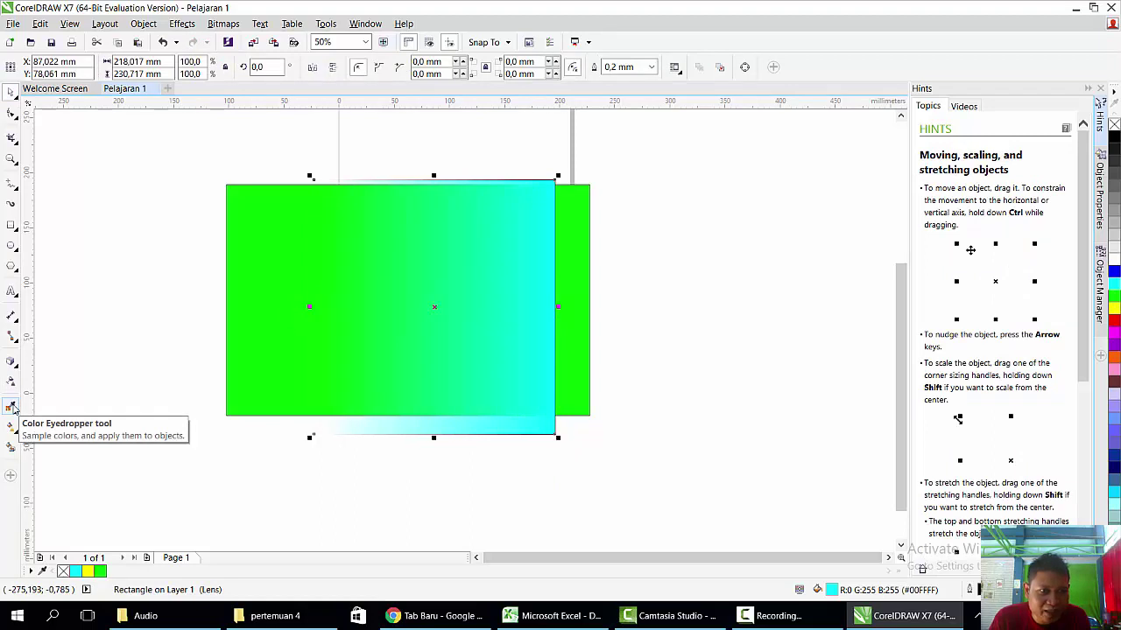
Draw a rectangle about 76 by 124 mm in the empty area to the right of the overlapping rectangles.
left_click(12, 226)
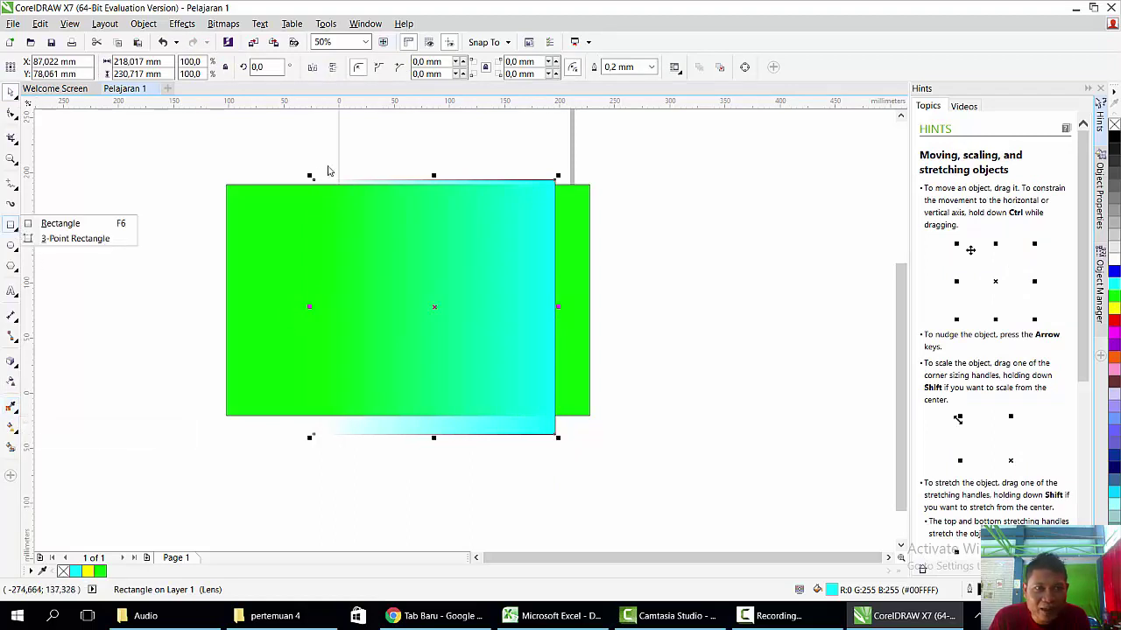
left_click(48, 226)
left_click_drag(703, 186, 792, 329)
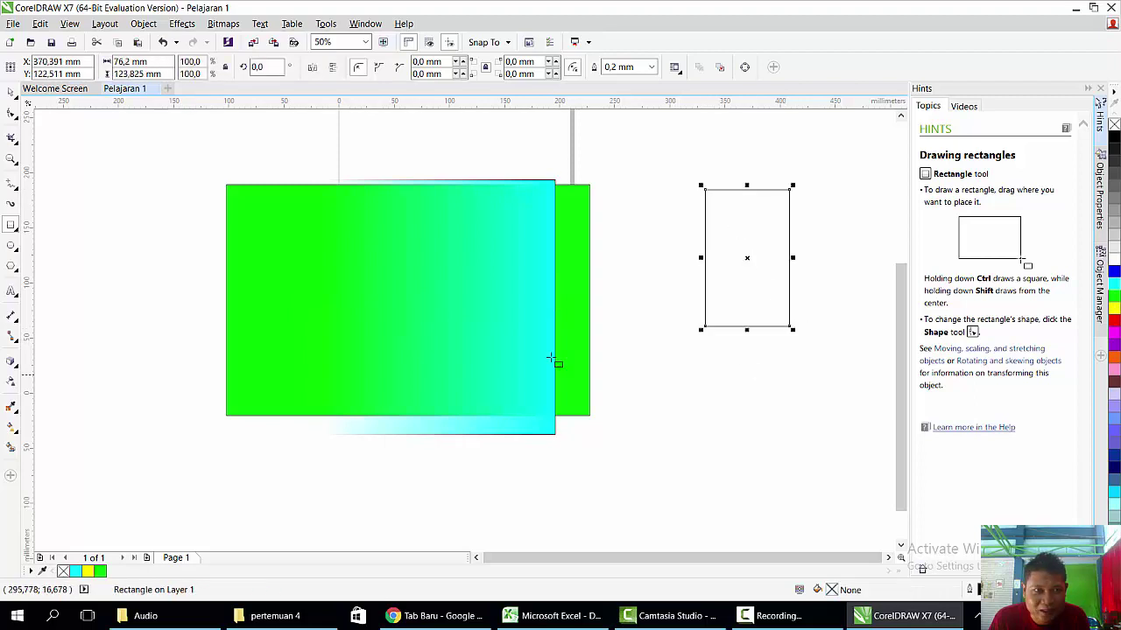
Sample the blended green-cyan colour with the Color Eyedropper and fill the small rectangle with it.
left_click(10, 407)
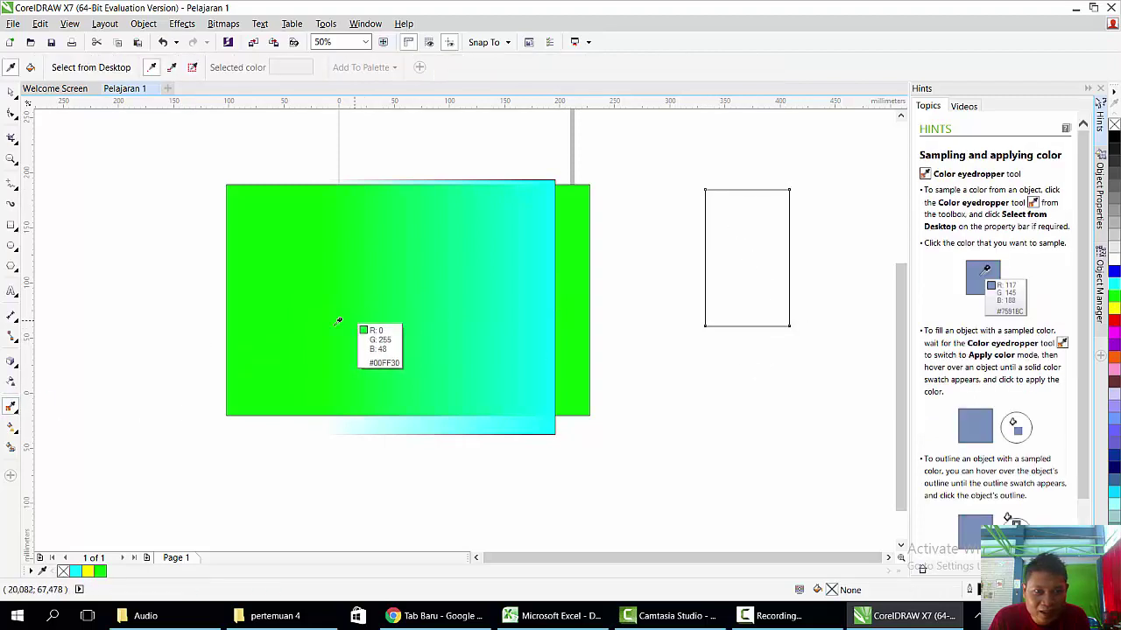
left_click(449, 285)
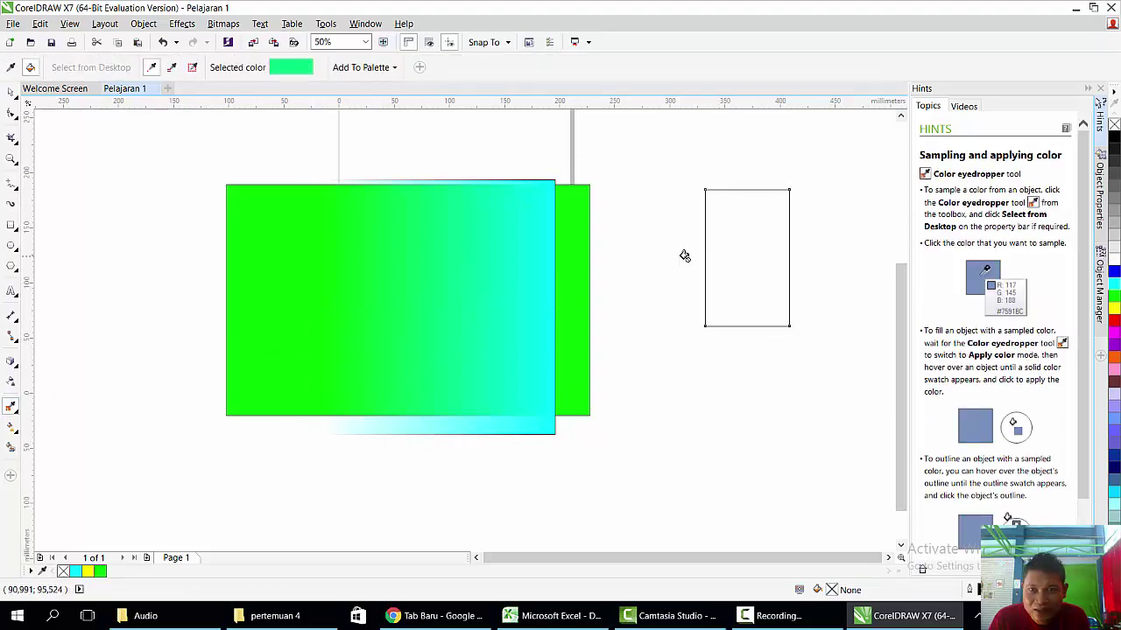
left_click(724, 254)
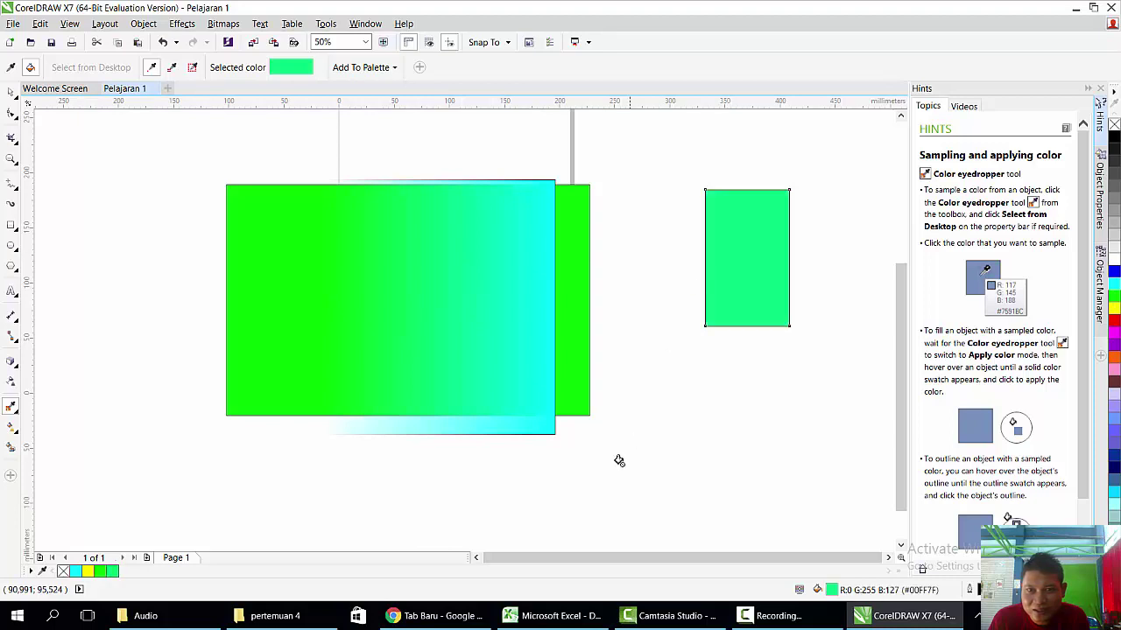
Move the small rectangle over the lower edge of the large green rectangle, left of its middle.
left_click(10, 93)
left_click_drag(718, 248, 531, 354)
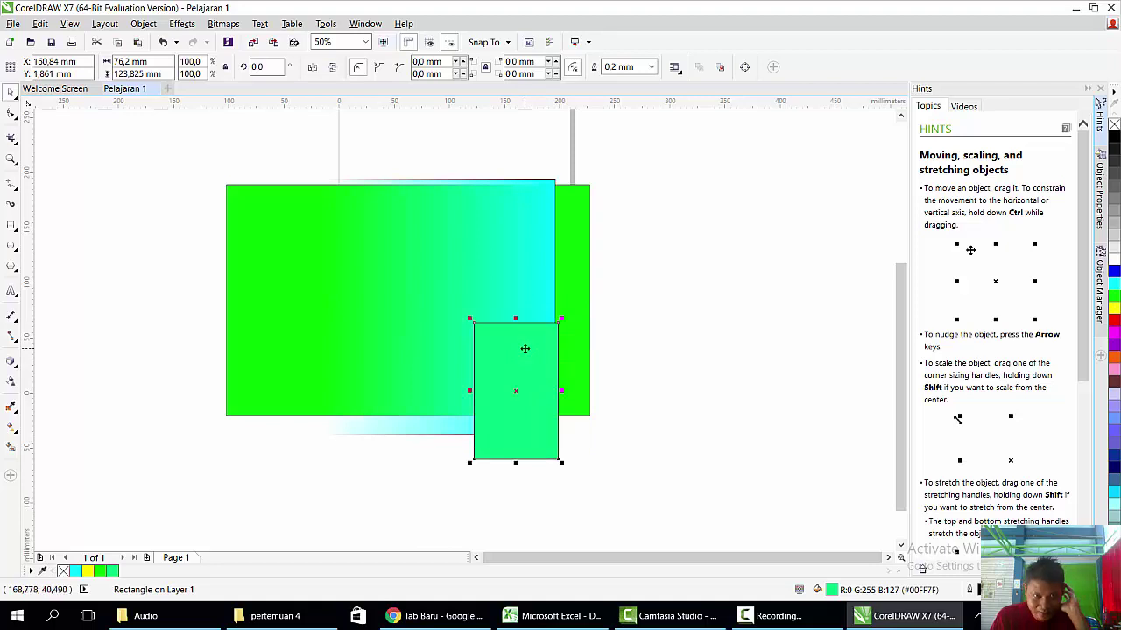
left_click_drag(500, 363, 292, 401)
Apply a linear fountain fill from the sampled green to white across the small rectangle and tilt its gradient slightly.
left_click(10, 429)
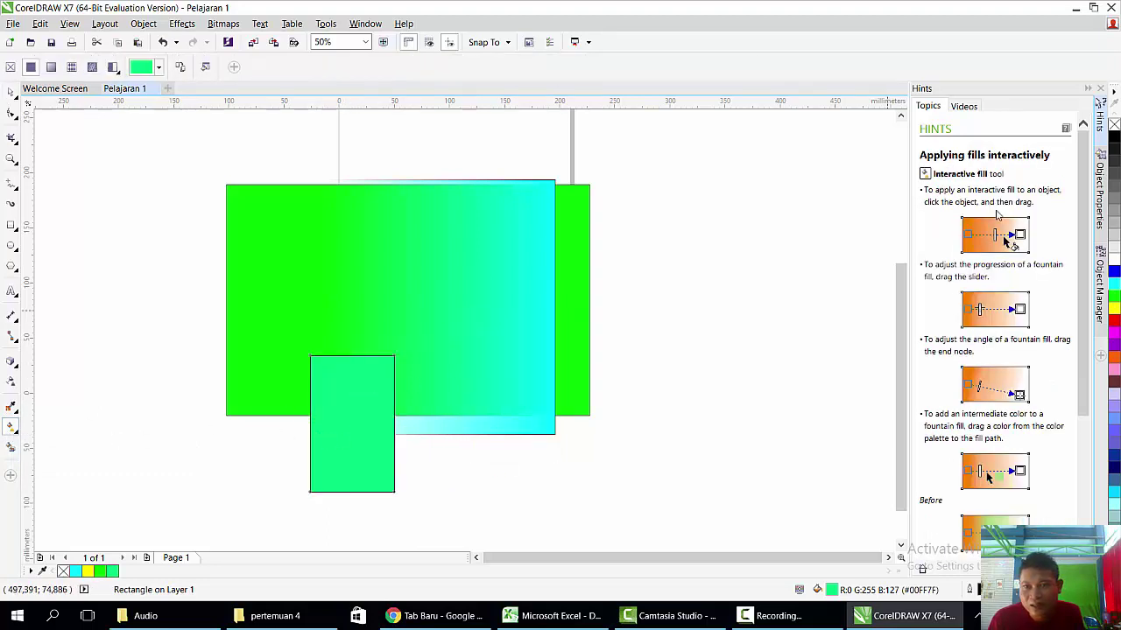
scroll(998, 227, "down", 4)
scroll(1000, 250, "up", 4)
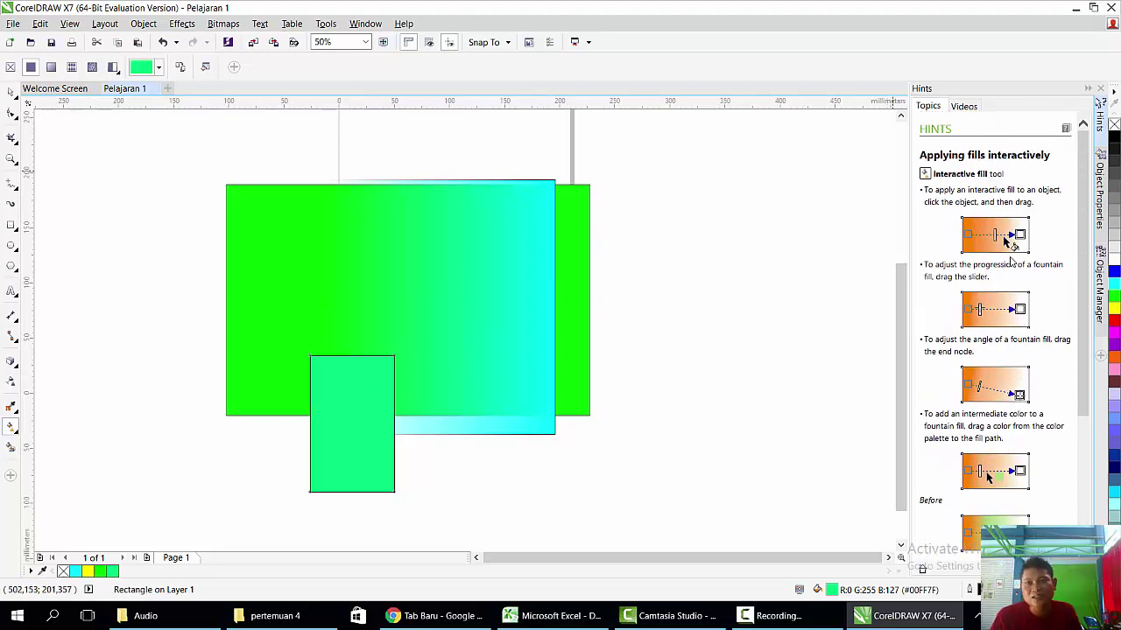
scroll(1007, 254, "down", 3)
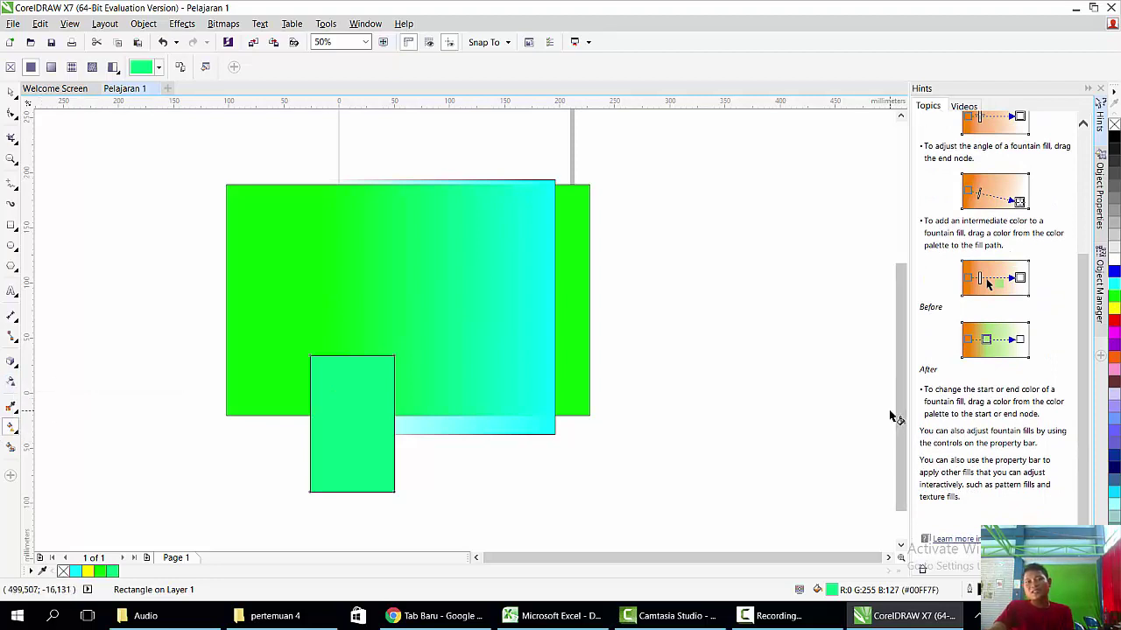
scroll(1020, 424, "up", 3)
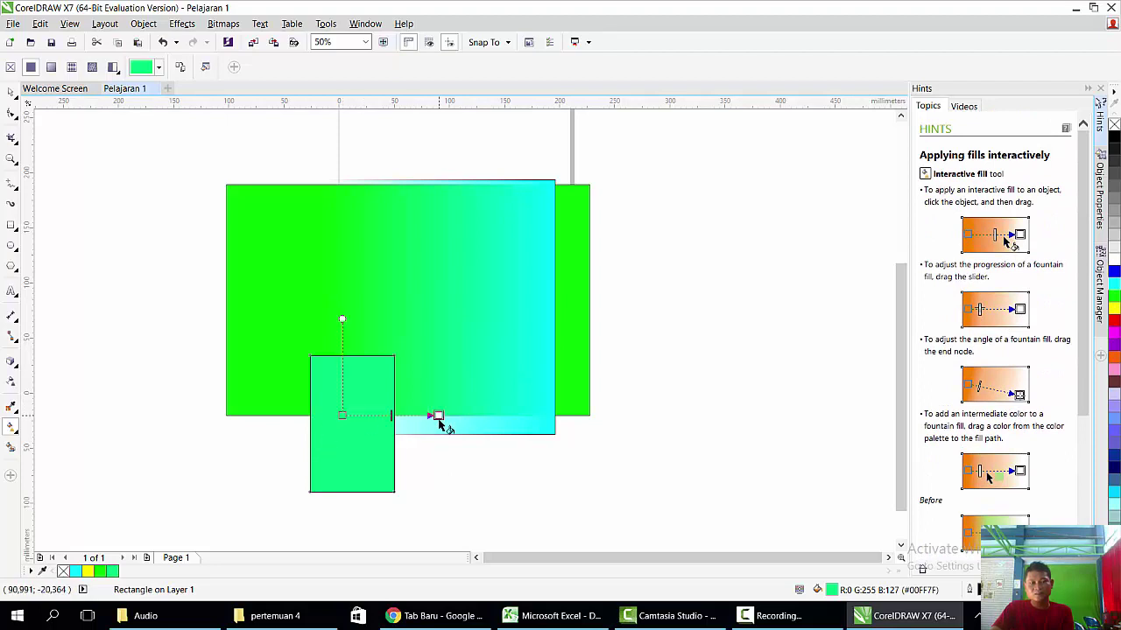
left_click_drag(435, 421, 389, 415)
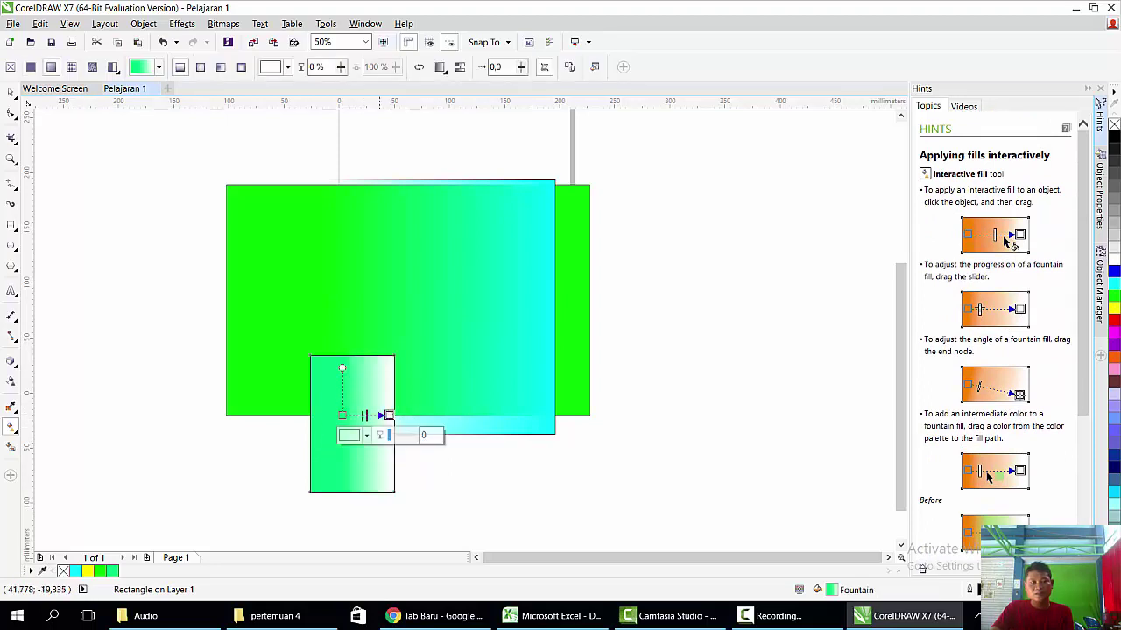
left_click_drag(341, 367, 335, 346)
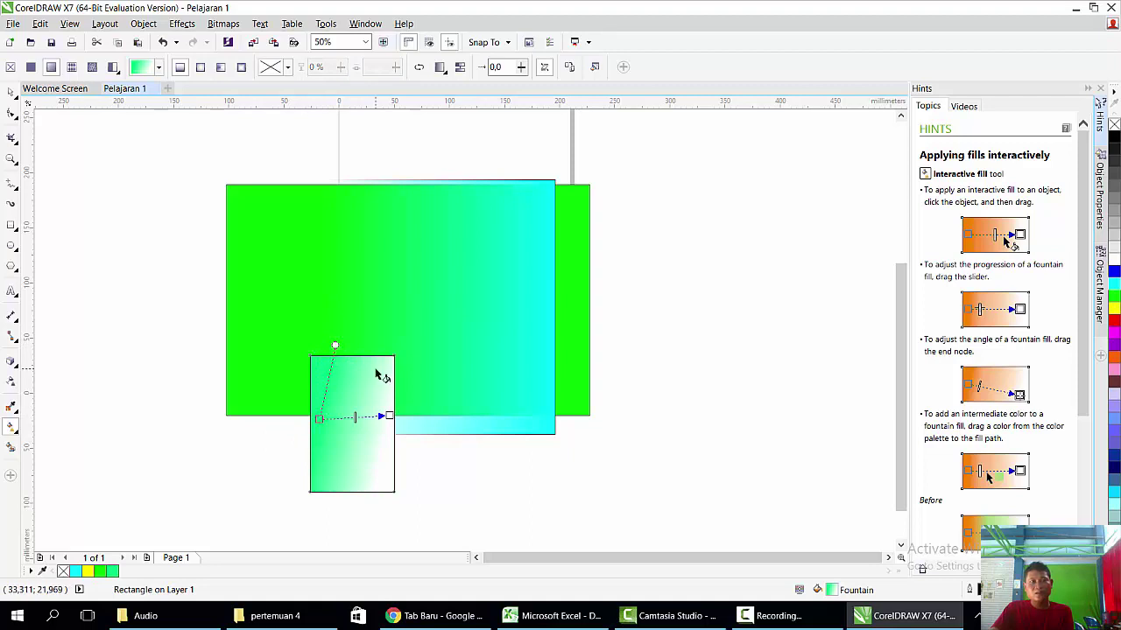
Change the small rectangle's fountain fill to elliptical and enlarge the gradient beyond the rectangle's edges.
left_click(199, 70)
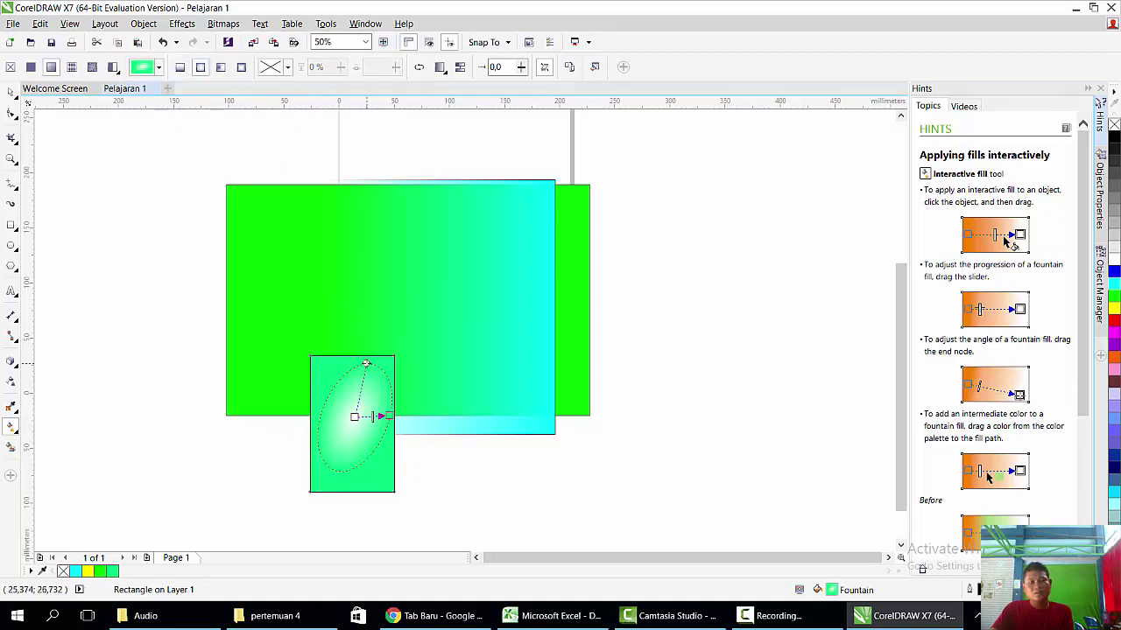
left_click_drag(366, 363, 351, 355)
left_click_drag(399, 418, 409, 416)
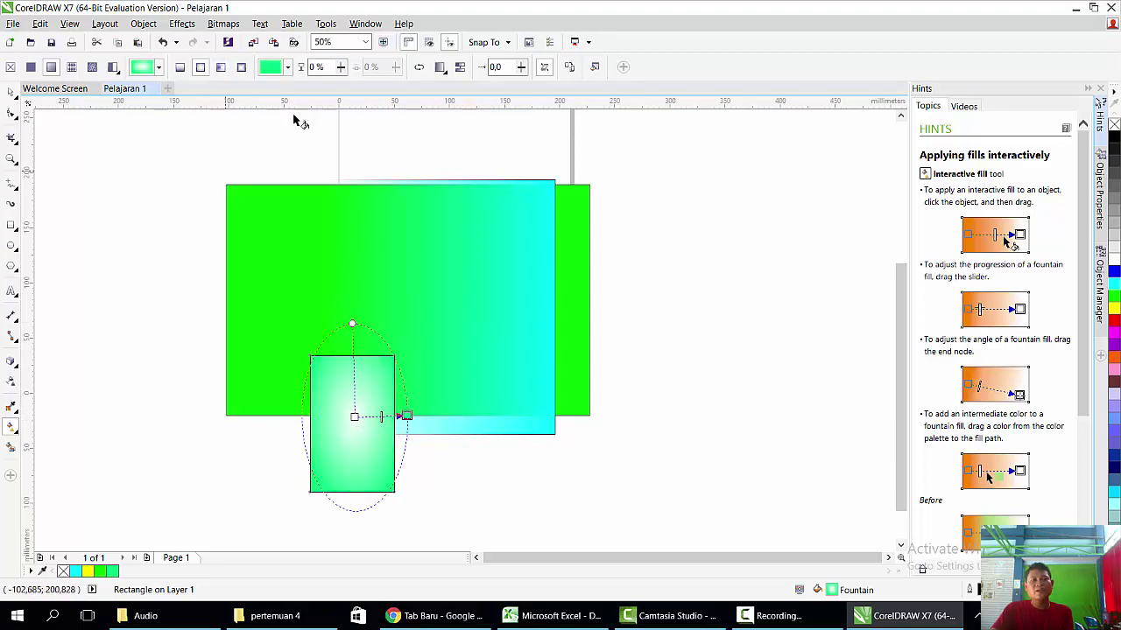
Delete all three rectangles and bring the whole empty page into view.
left_click(438, 244)
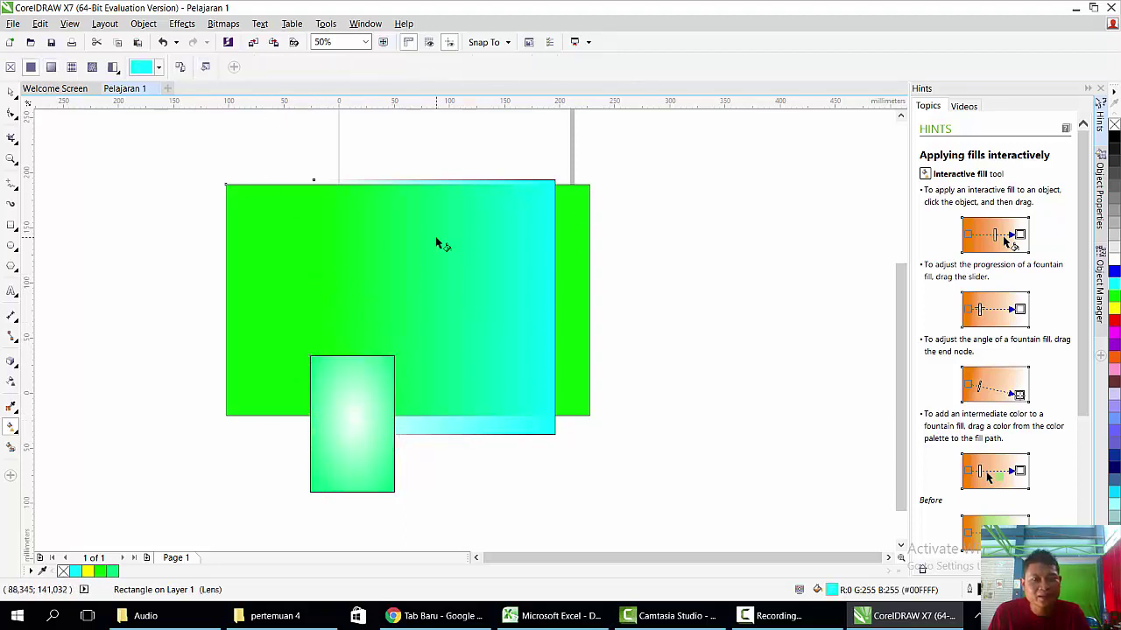
key("ctrl+a")
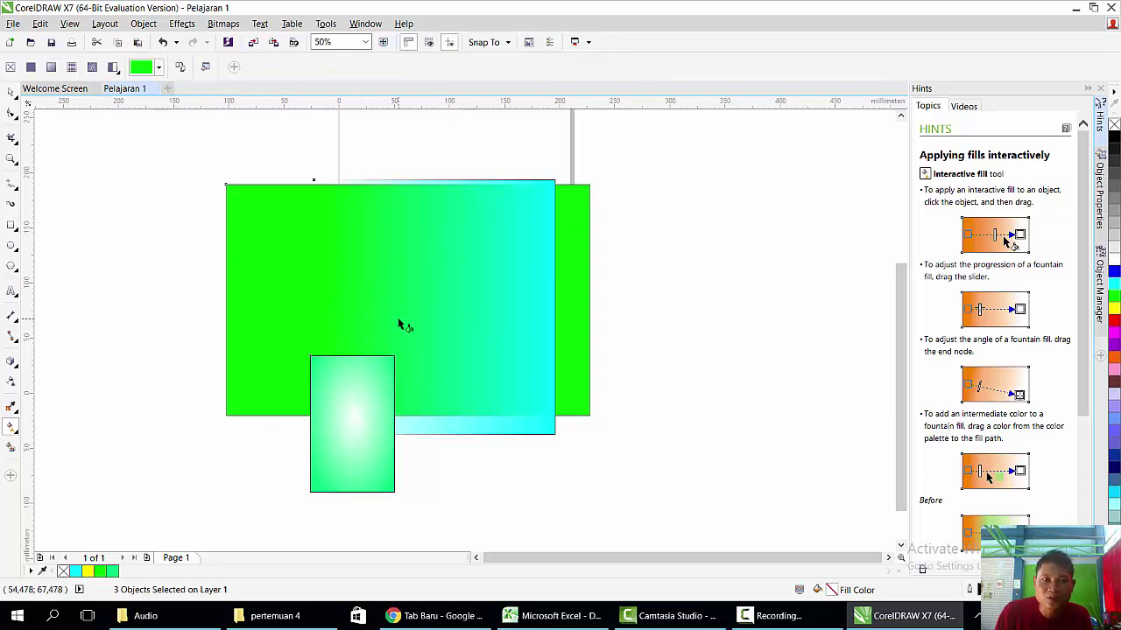
key("ctrl+a")
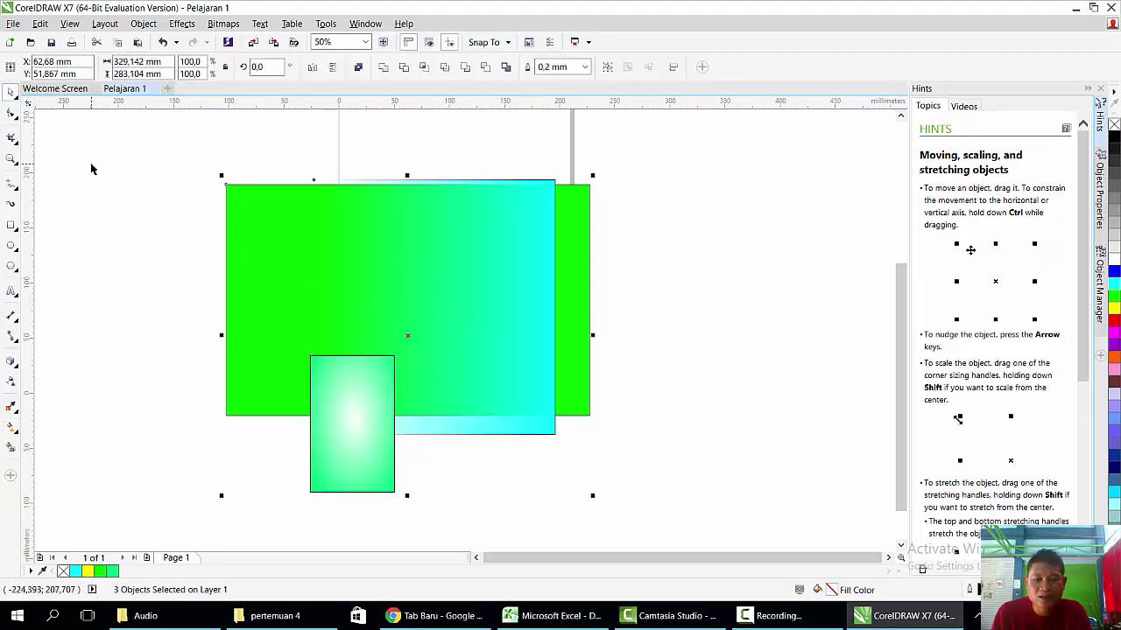
key("Delete")
left_click(900, 114)
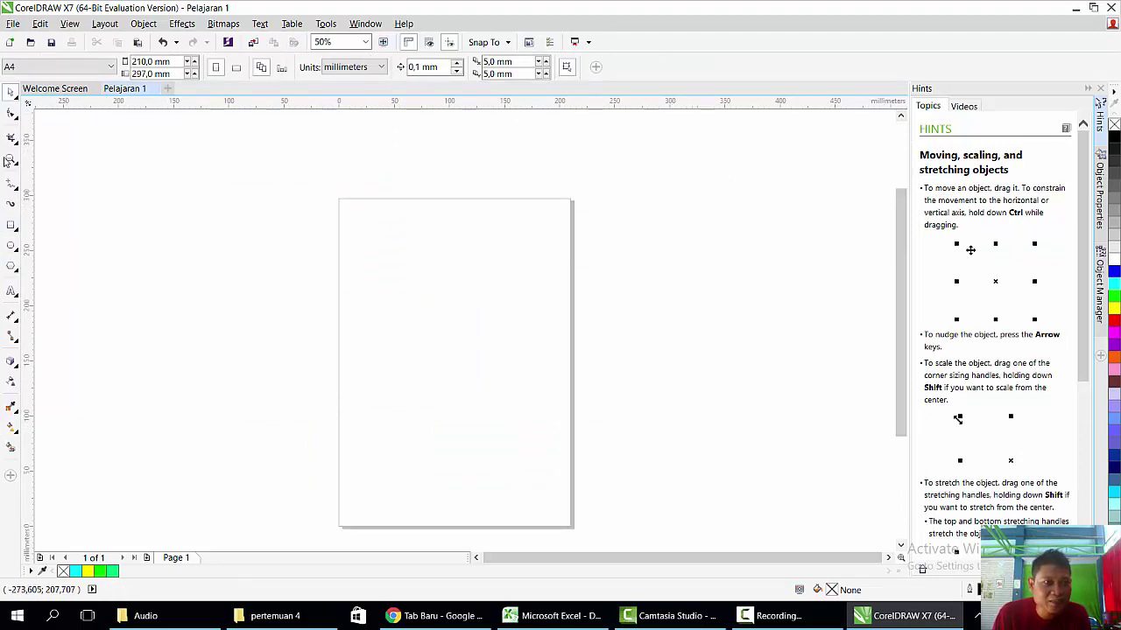
Draw a rectangle about 178 by 155 mm on the page and round all its corners to 1.5 mm.
left_click(11, 226)
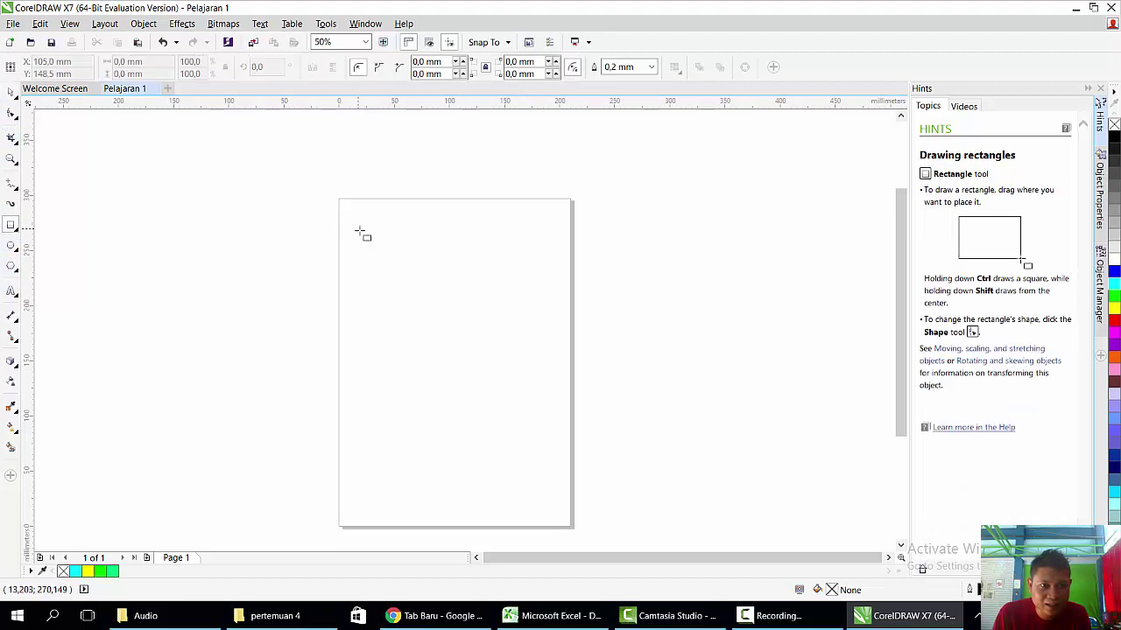
left_click_drag(363, 245, 563, 419)
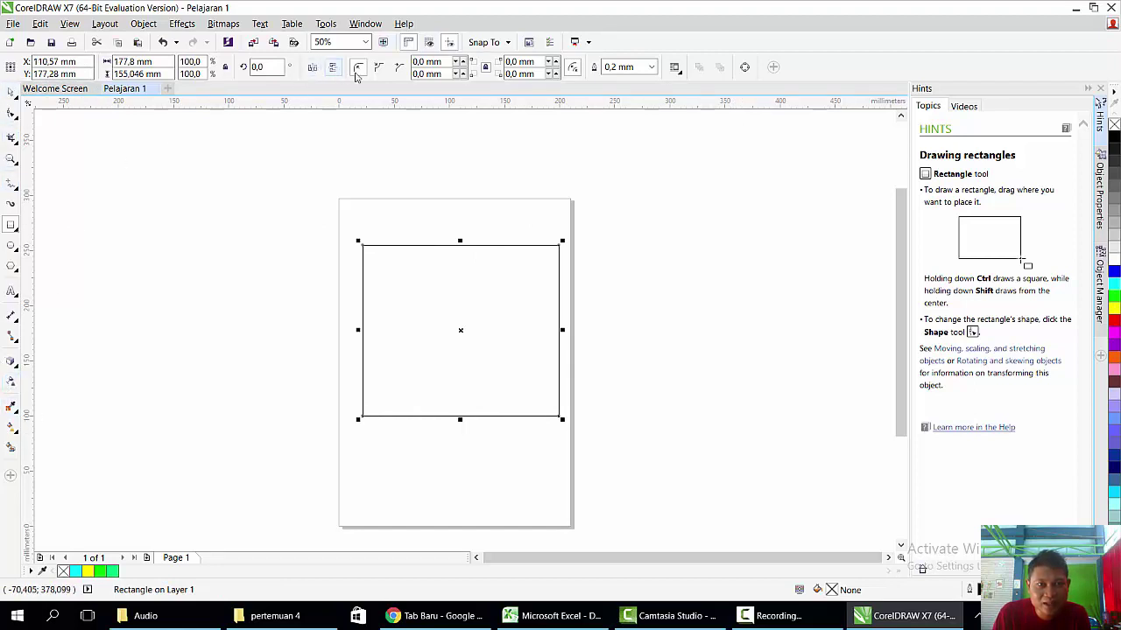
left_click(465, 64)
left_click(465, 64)
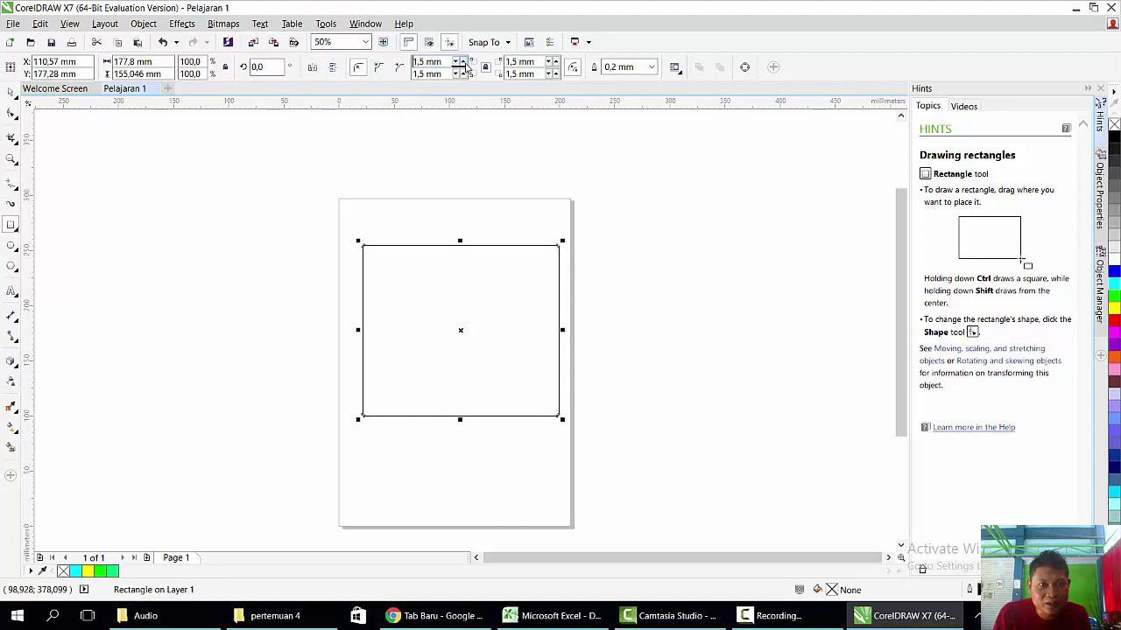
Set the corner radius of all four corners of the rectangle to 10 mm.
left_click(465, 64)
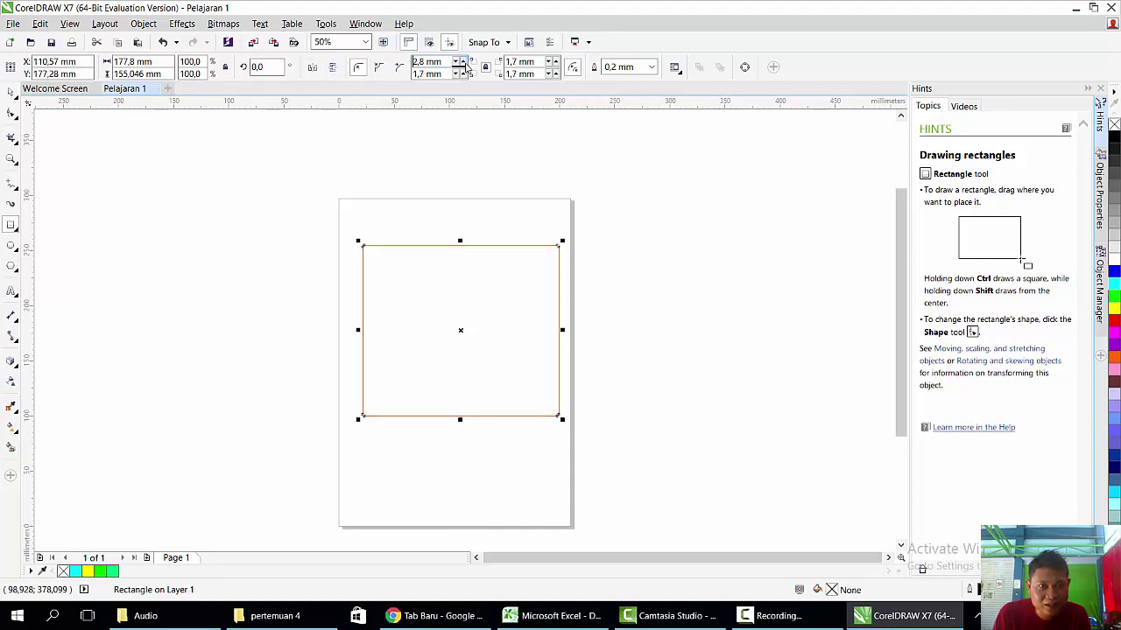
left_click(465, 64)
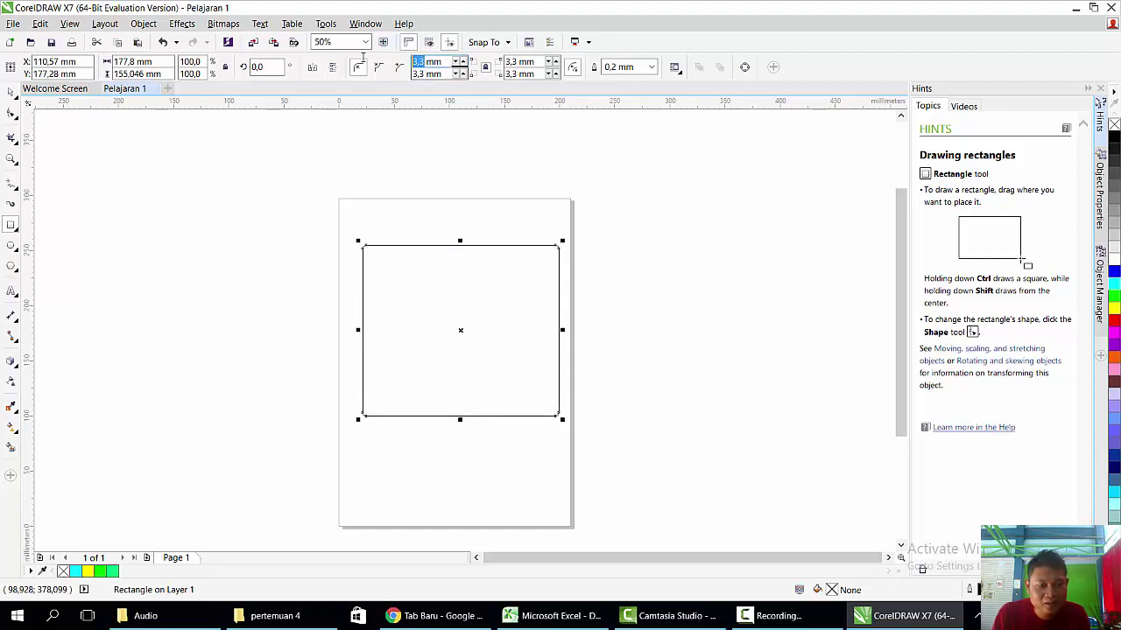
type("10")
key("Return")
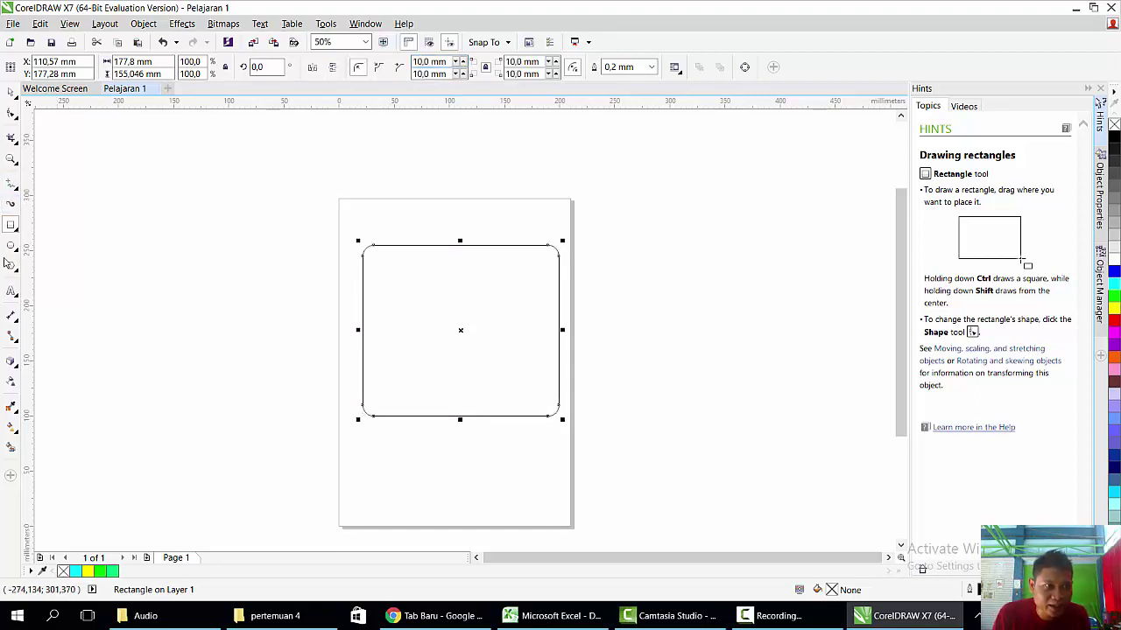
Delete the rounded rectangle from the page.
left_click(11, 91)
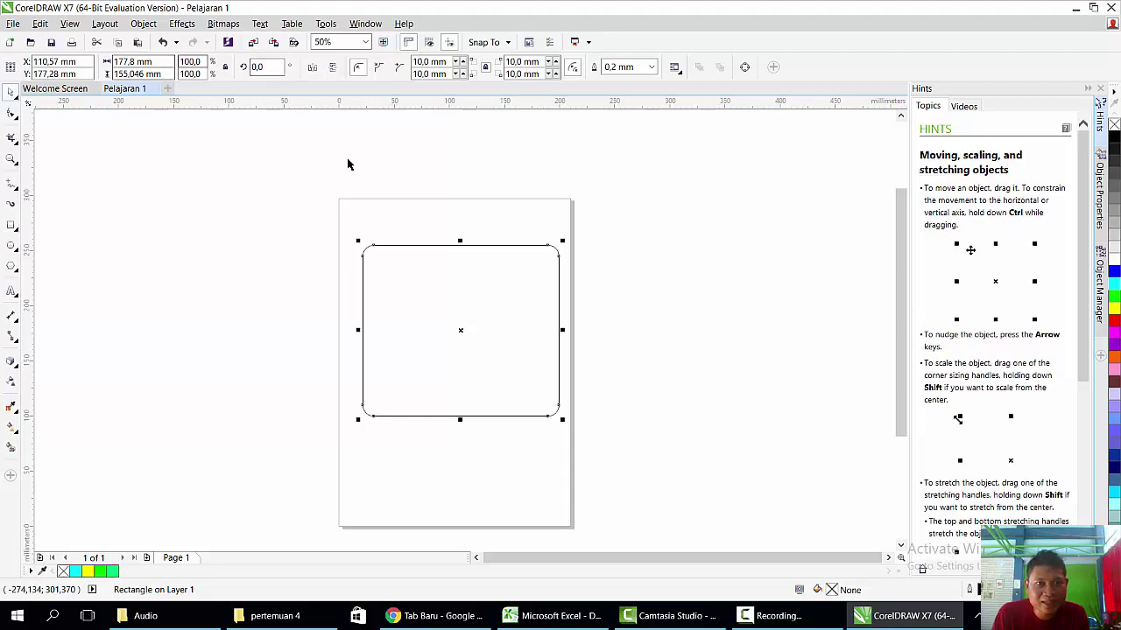
left_click(140, 193)
left_click(408, 294)
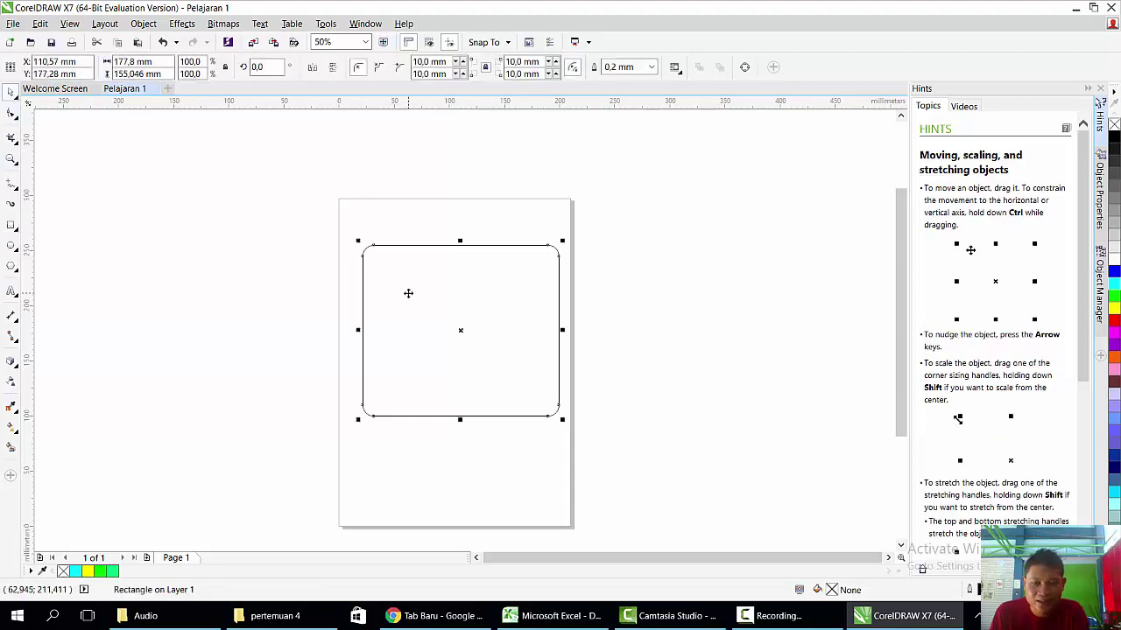
key("Delete")
Draw a rectangle about 184 by 146 mm on the upper part of the page and fill it with yellow.
left_click(10, 225)
left_click_drag(352, 233, 363, 238)
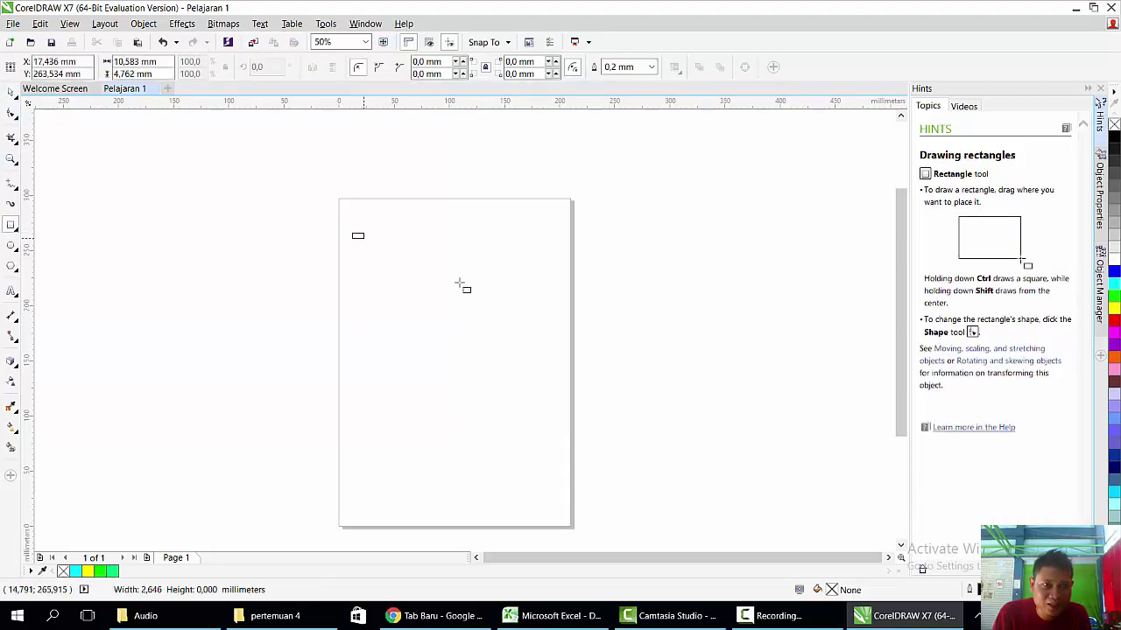
mouse_move(460, 283)
left_mouse_down()
mouse_move(570, 395)
mouse_move(550, 387)
left_mouse_up()
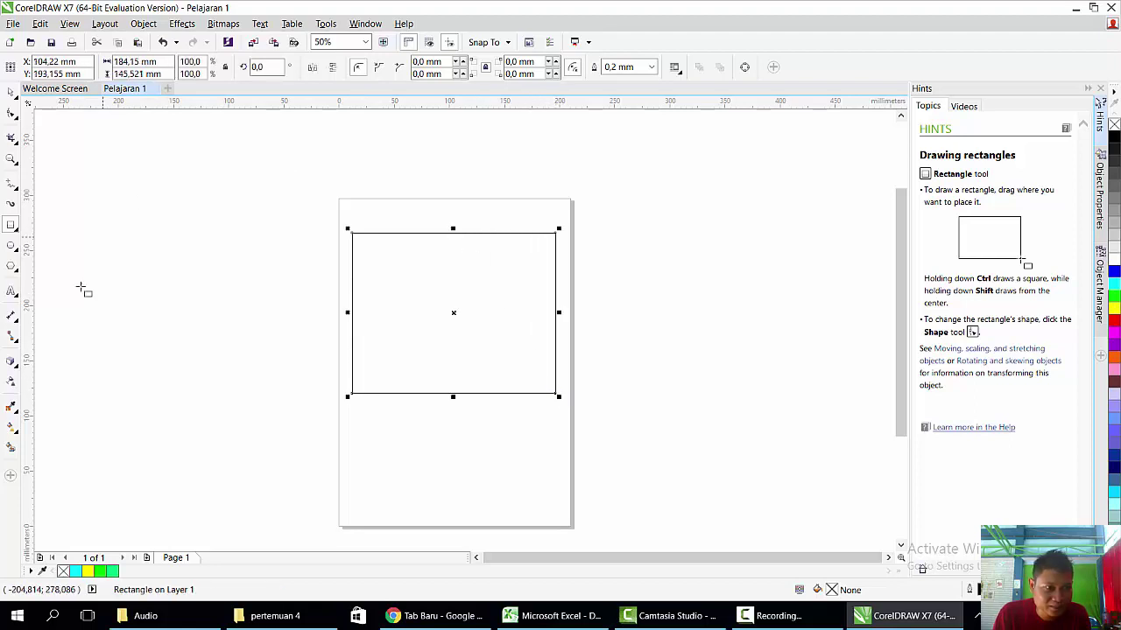
left_click(11, 383)
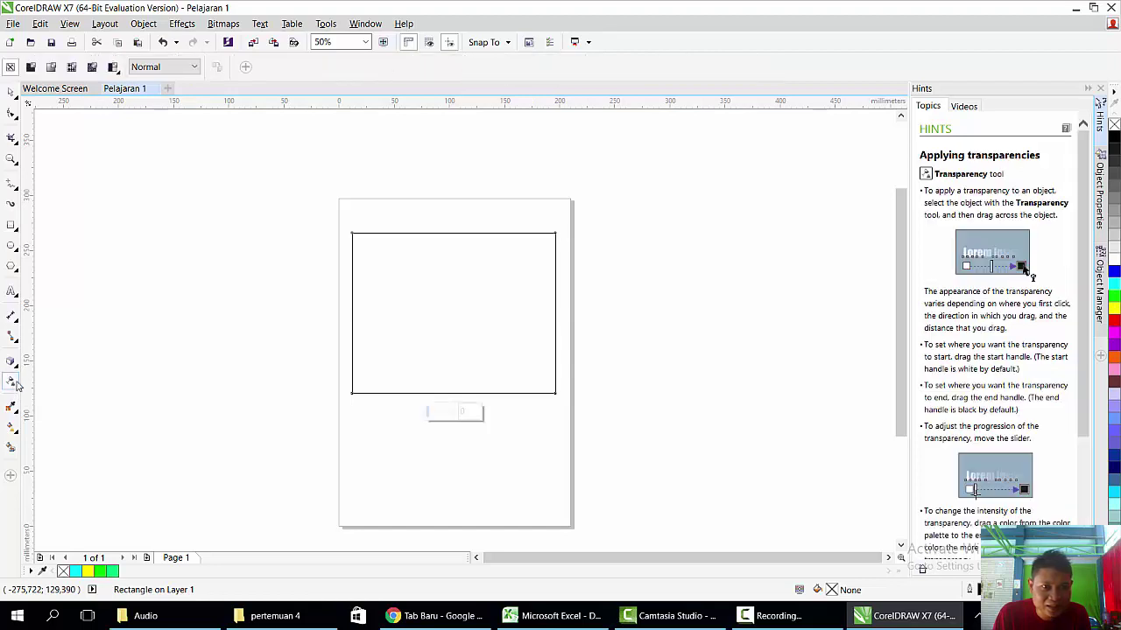
left_click(11, 91)
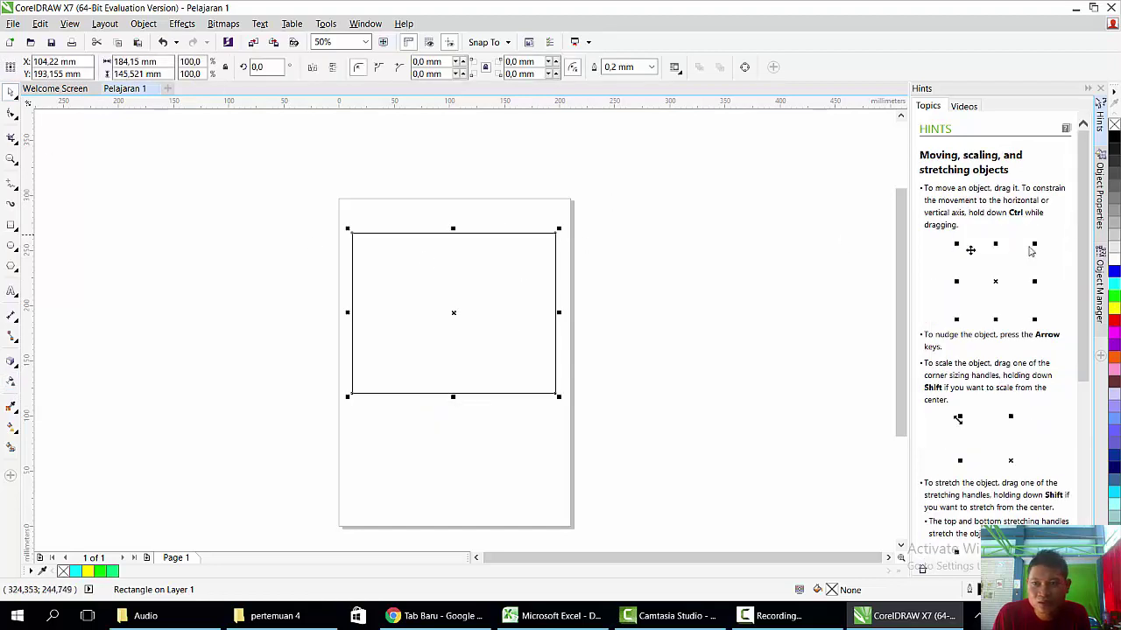
left_click(1113, 311)
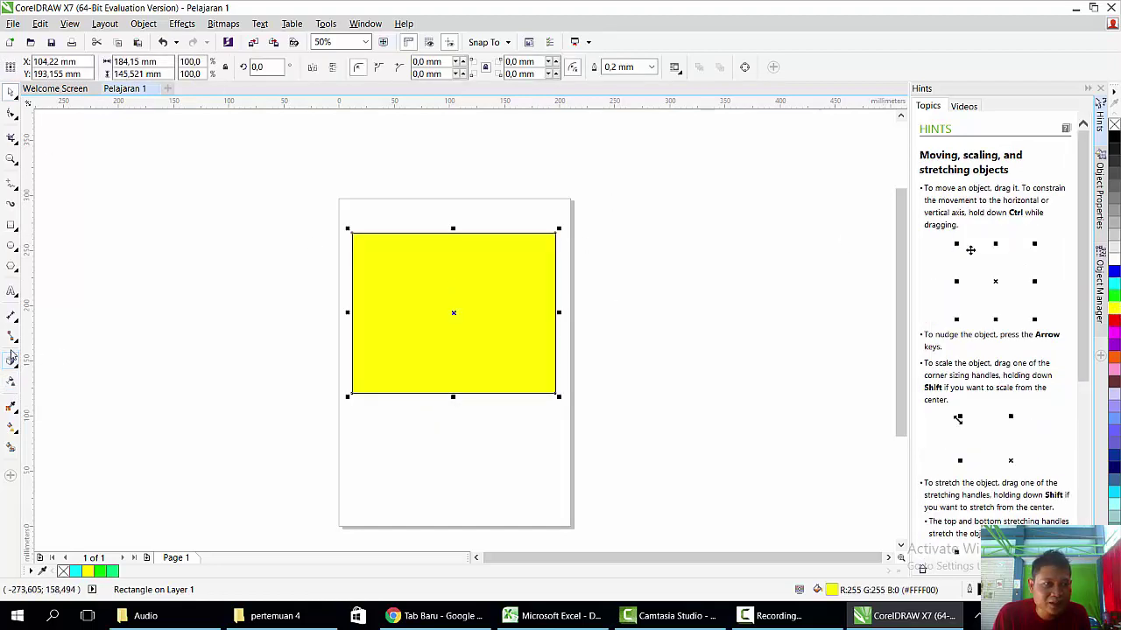
Apply a horizontal fountain transparency across the full width of the yellow rectangle, try its conical, rectangular and linear types, and settle on elliptical.
left_click(11, 383)
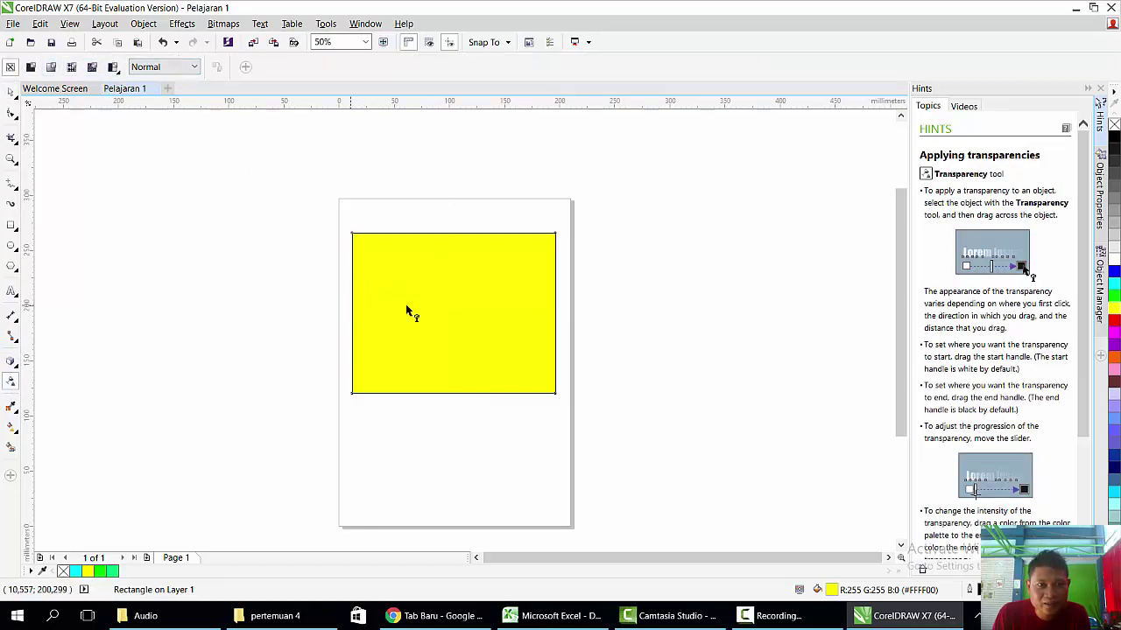
left_click_drag(351, 306, 555, 309)
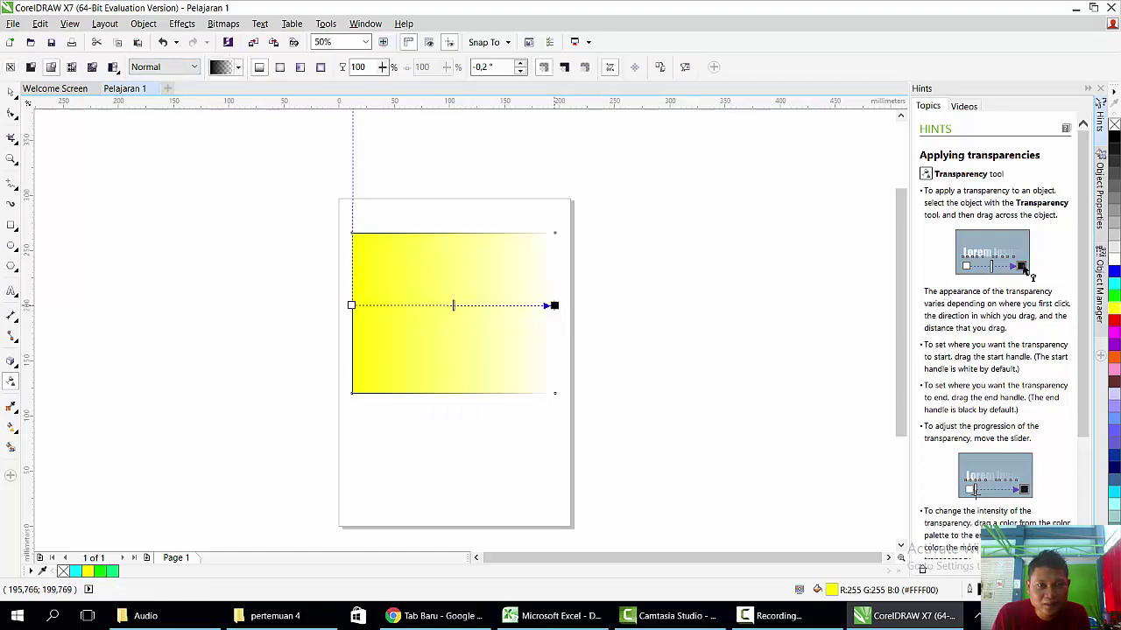
left_click(298, 69)
left_click(322, 69)
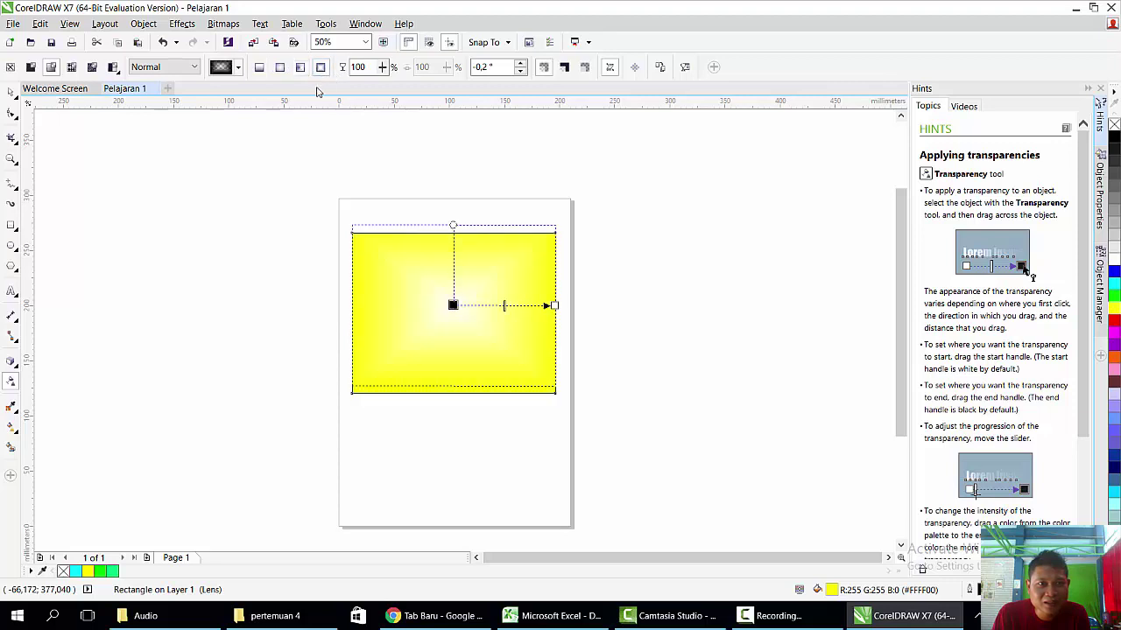
left_click(259, 67)
left_click(279, 67)
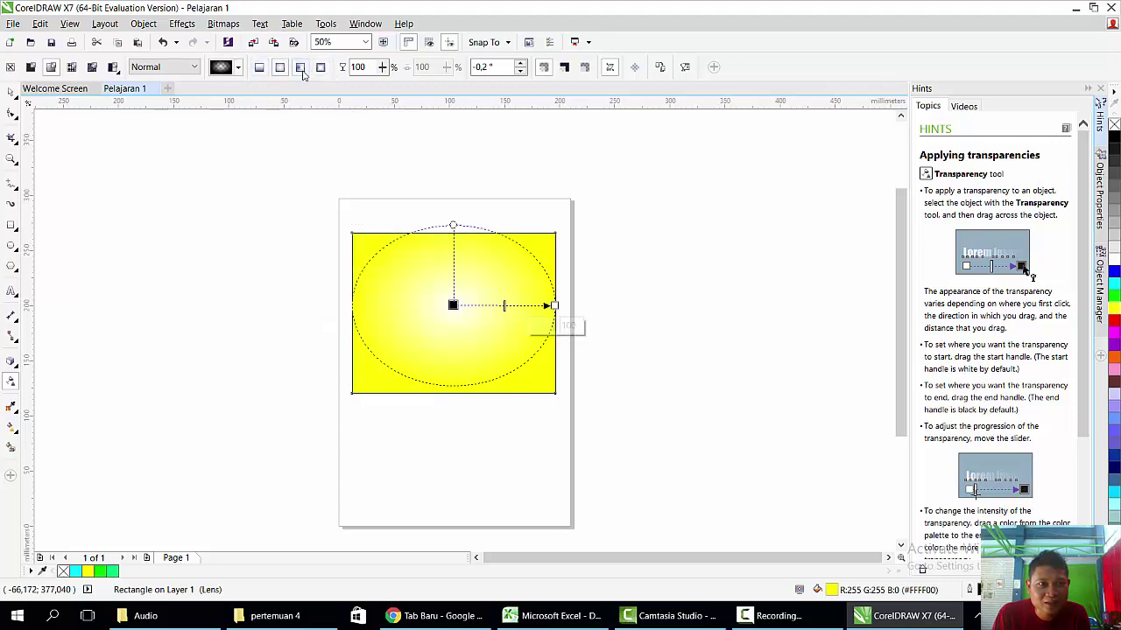
left_click(301, 67)
left_click(322, 68)
left_click(279, 68)
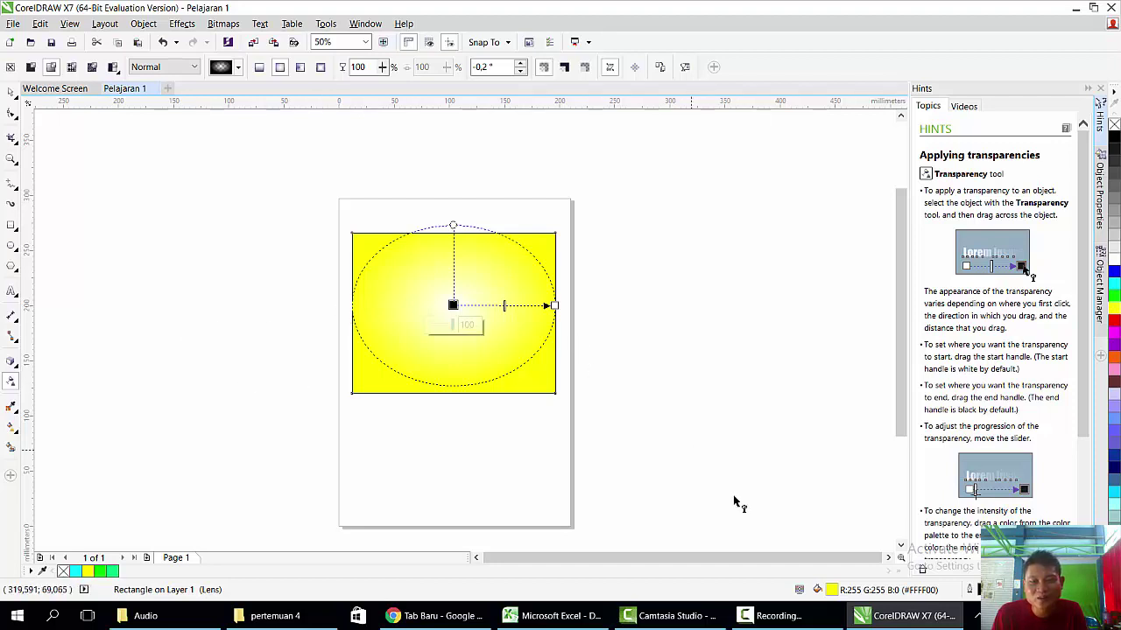
left_click(782, 616)
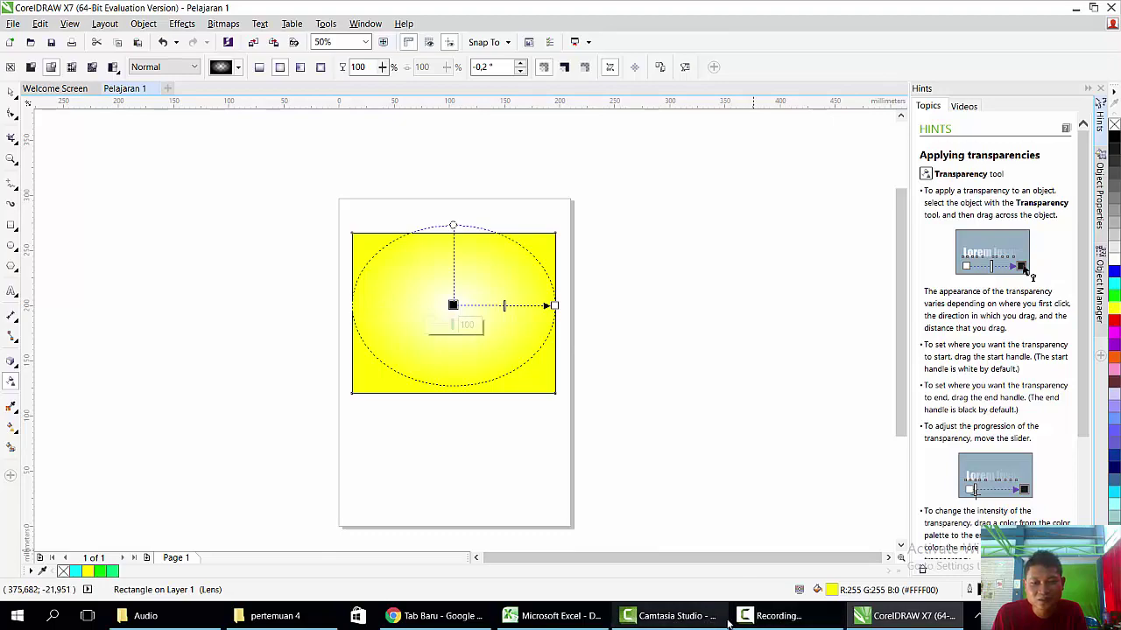